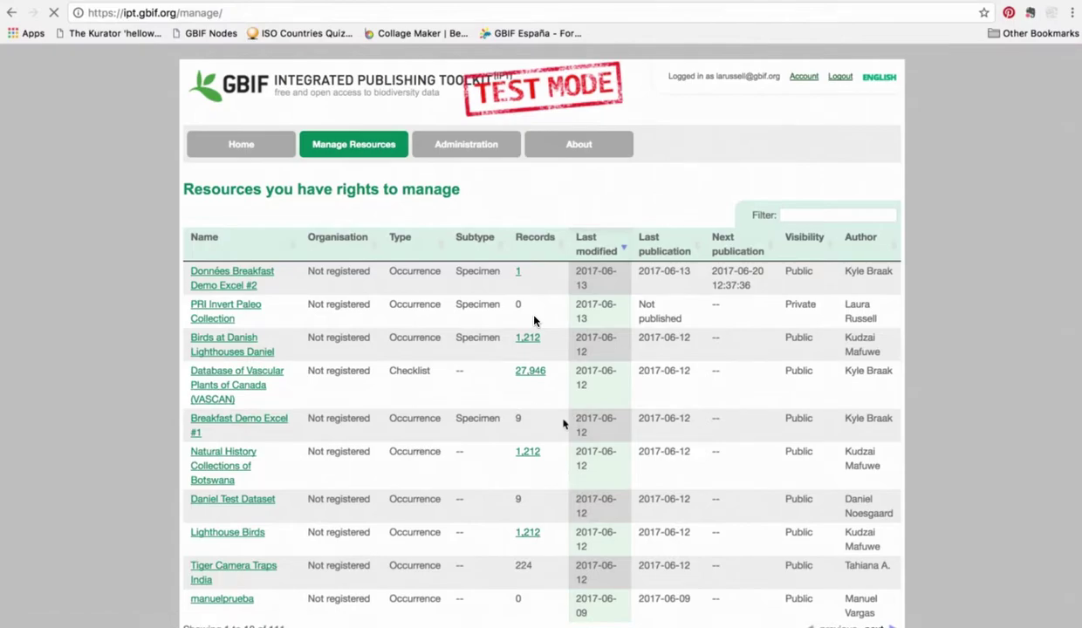
Create a new Occurrence resource with the short name pri_invert_paleo_test.
{"action": "right_click", "coordinate": [562, 424]}
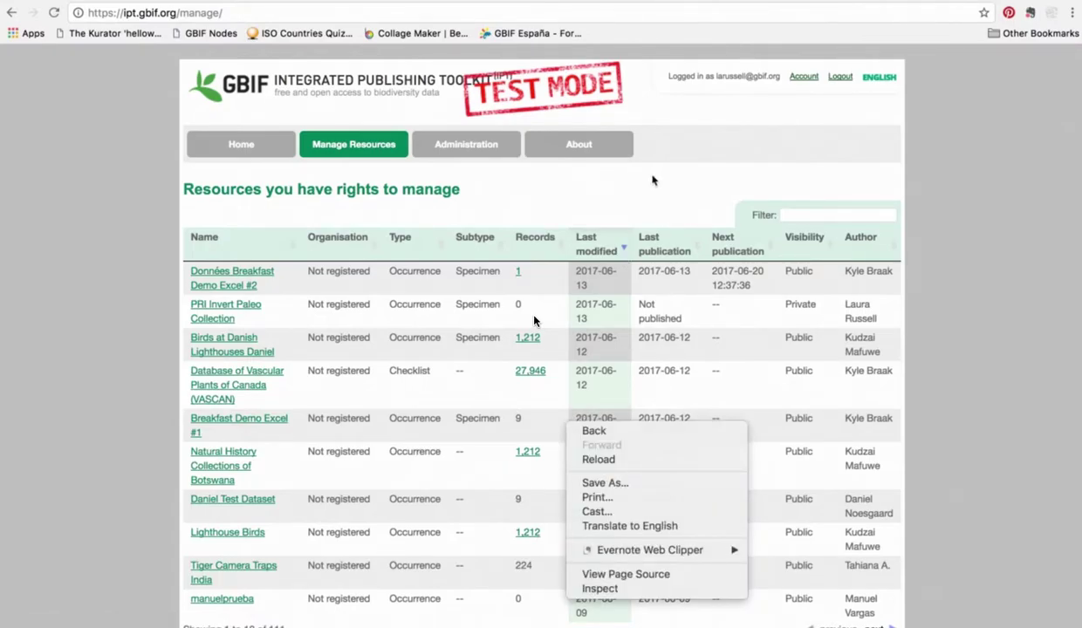
{"action": "left_click", "coordinate": [652, 181]}
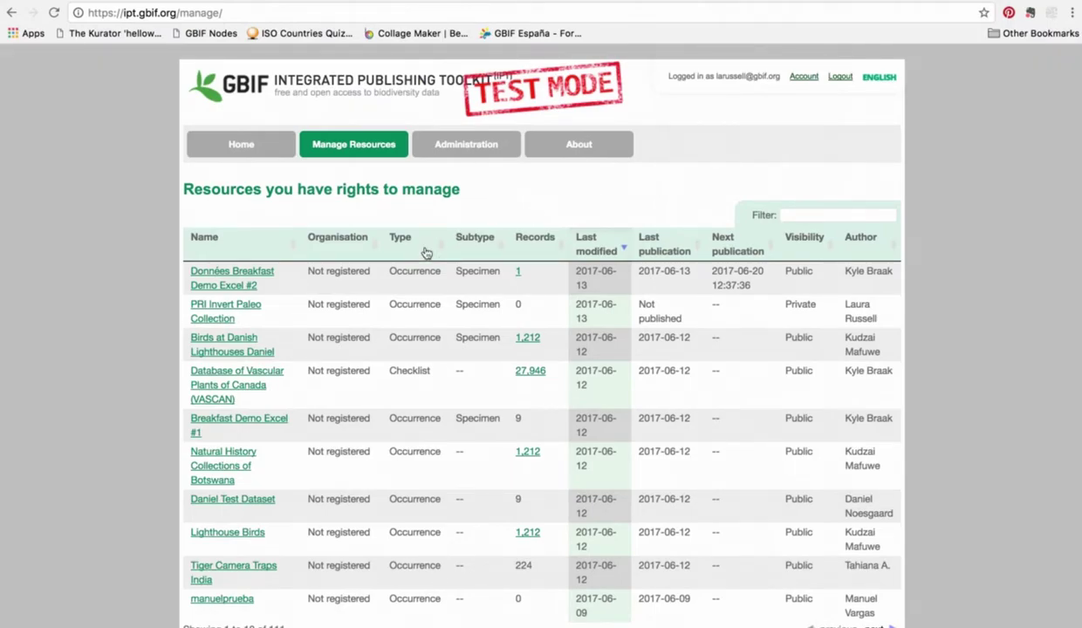
{"action": "scroll", "coordinate": [417, 501], "scroll_direction": "down", "scroll_amount": 5}
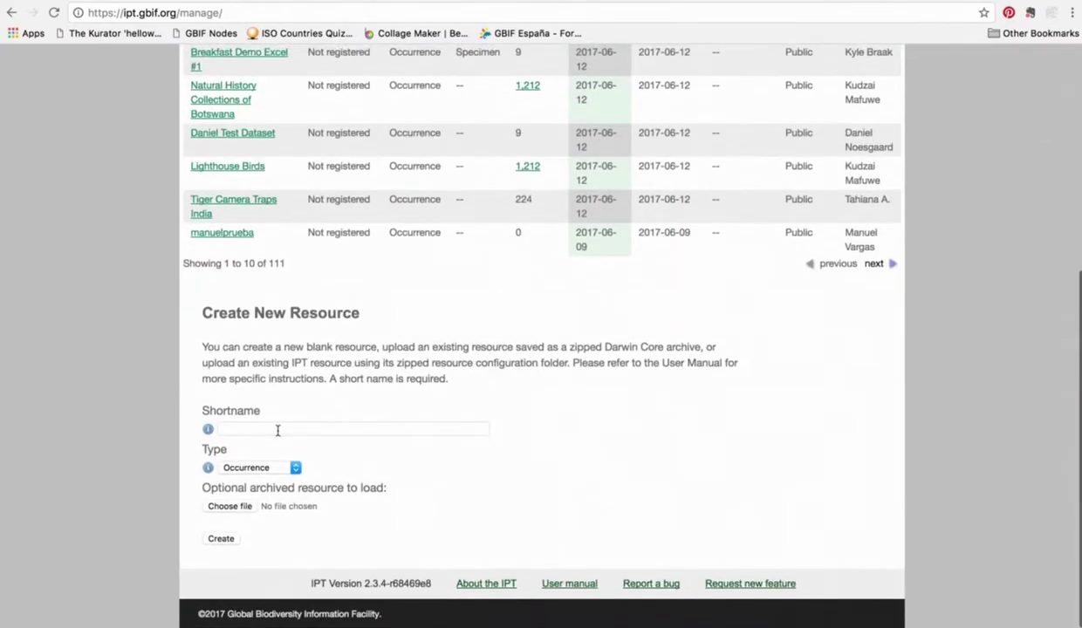
{"action": "left_click", "coordinate": [274, 429]}
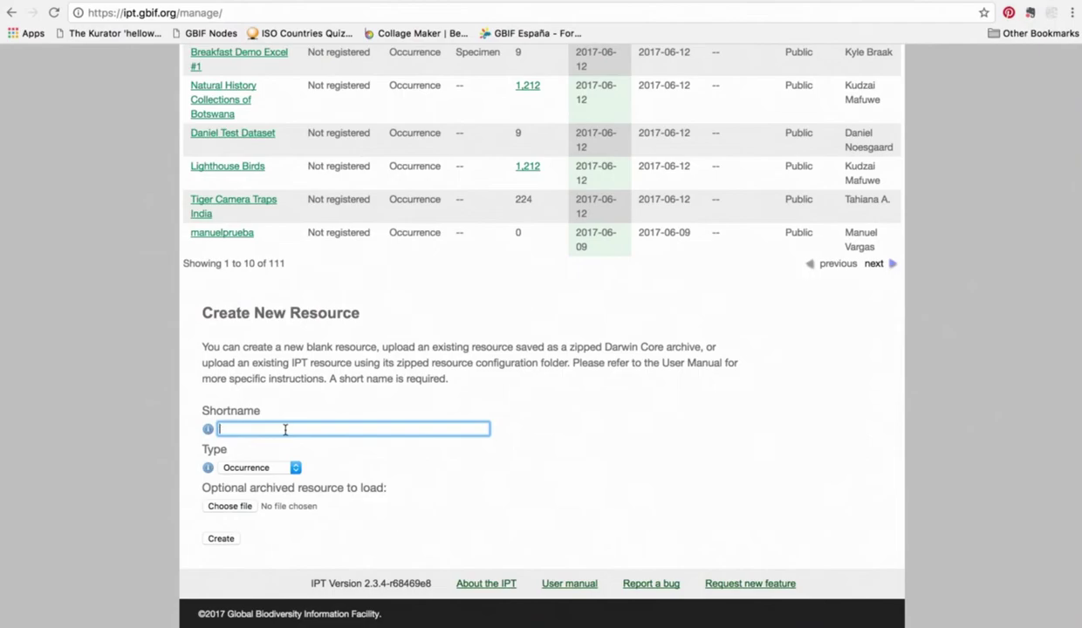
{"action": "type", "text": "pri"}
{"action": "key", "text": "Down"}
{"action": "key", "text": "Down"}
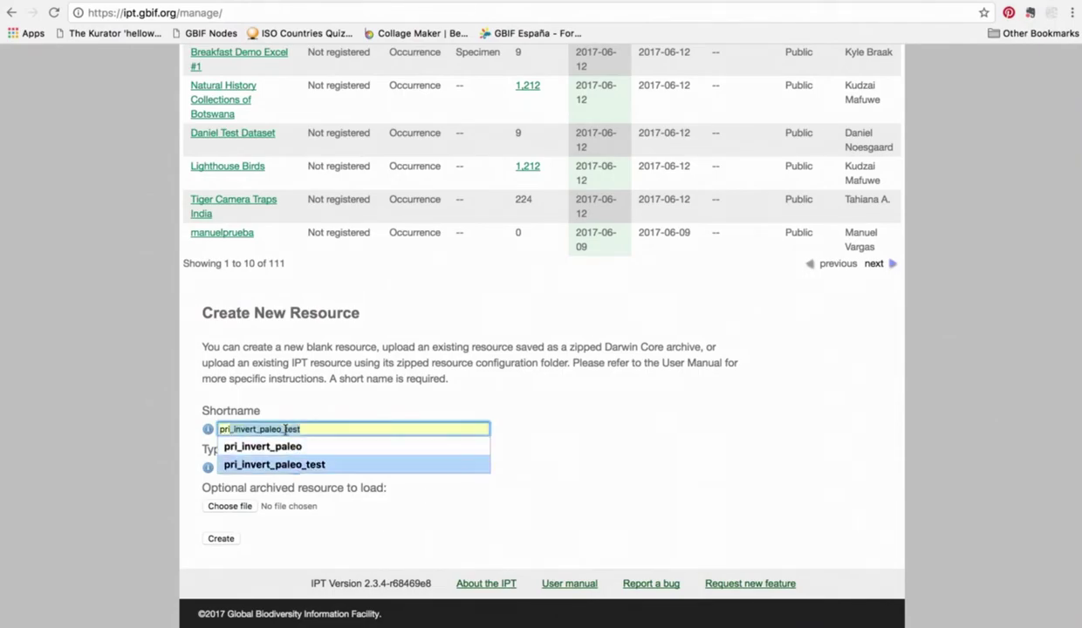
{"action": "key", "text": "Return"}
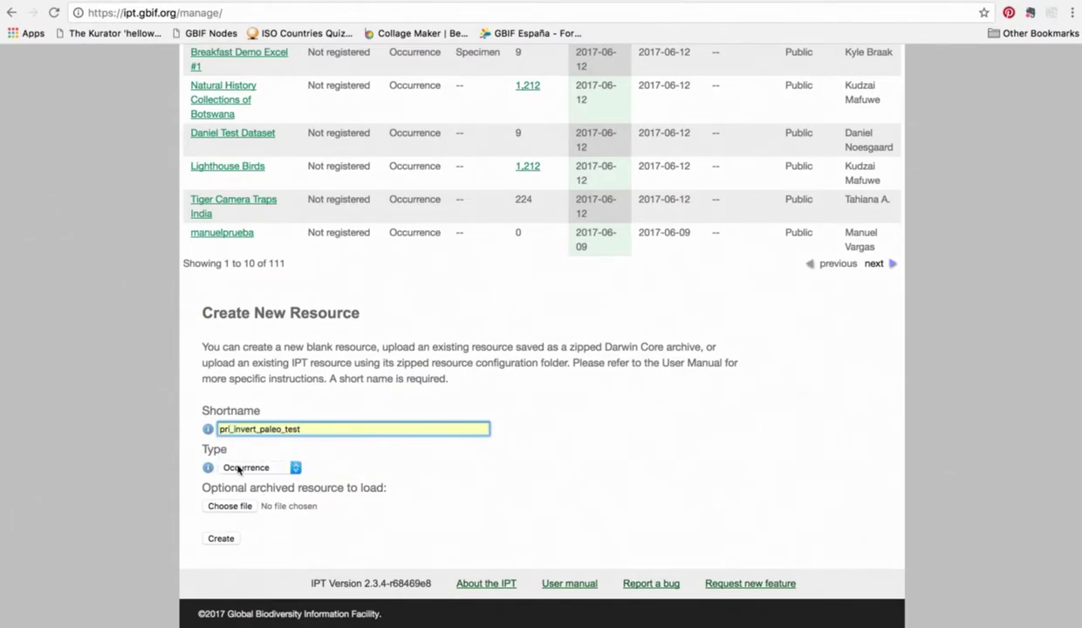
{"action": "left_click", "coordinate": [295, 467]}
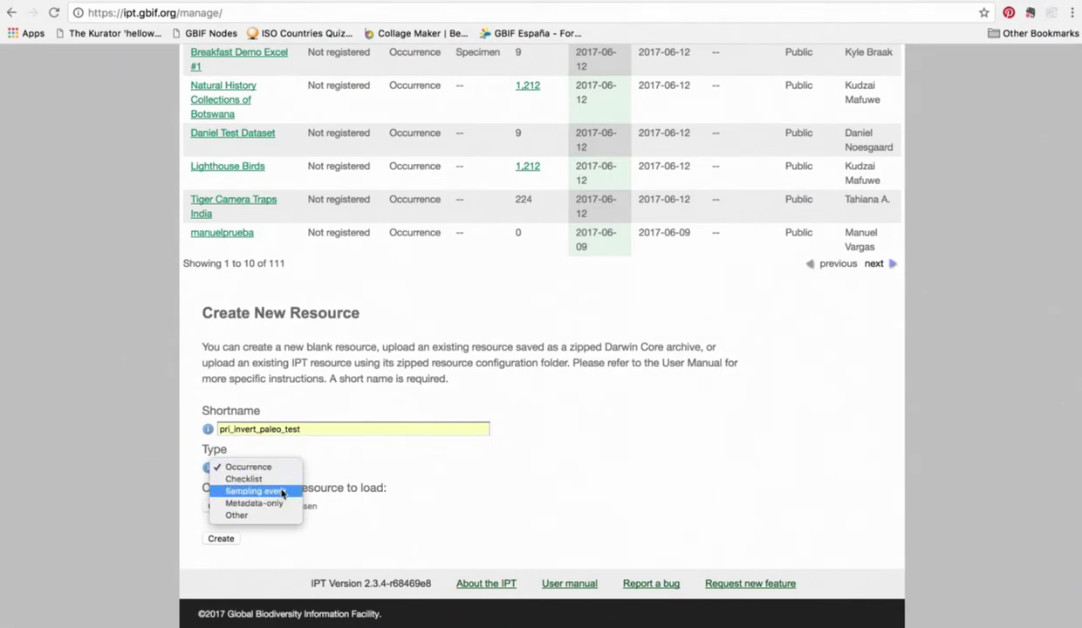
{"action": "left_click", "coordinate": [318, 446]}
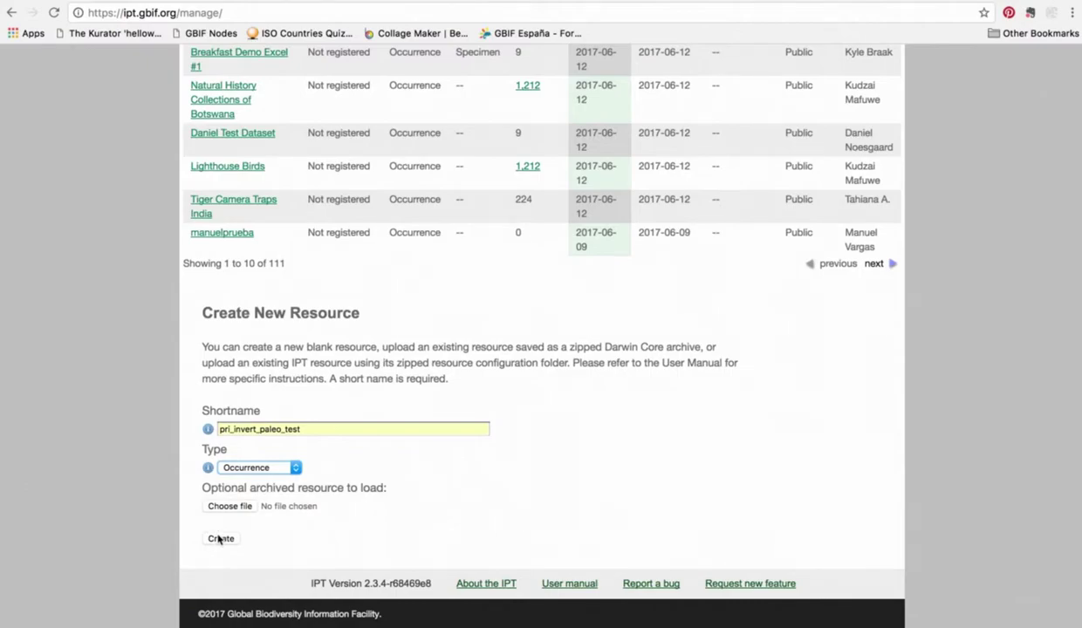
{"action": "left_click", "coordinate": [220, 539]}
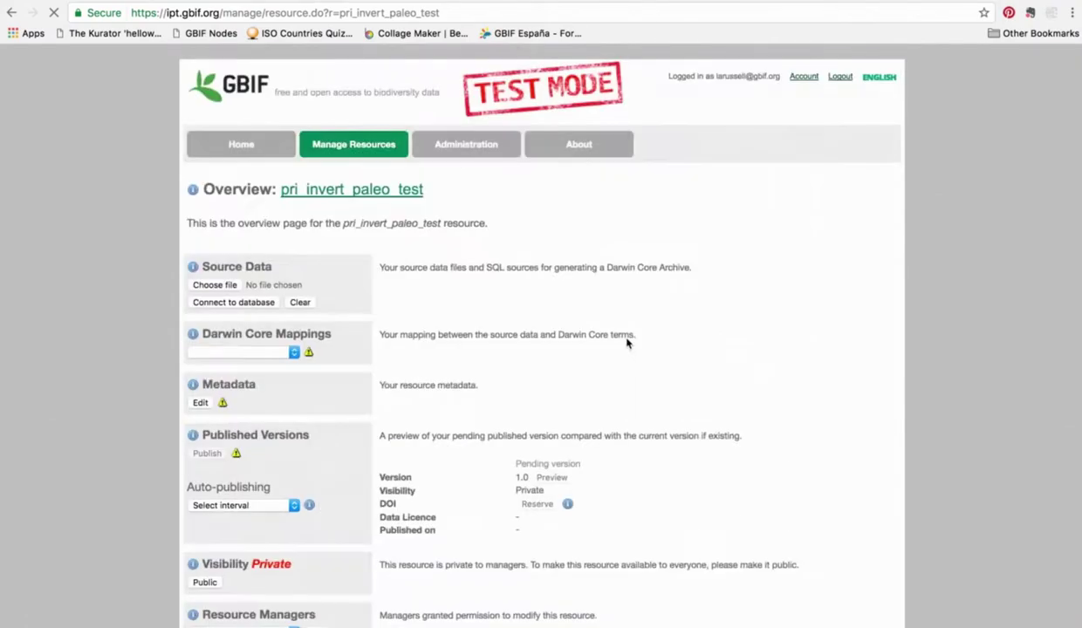
Go back to Manage Resources and open the PRI Invert Paleo Collection resource.
{"action": "scroll", "coordinate": [630, 354], "scroll_direction": "down", "scroll_amount": 1}
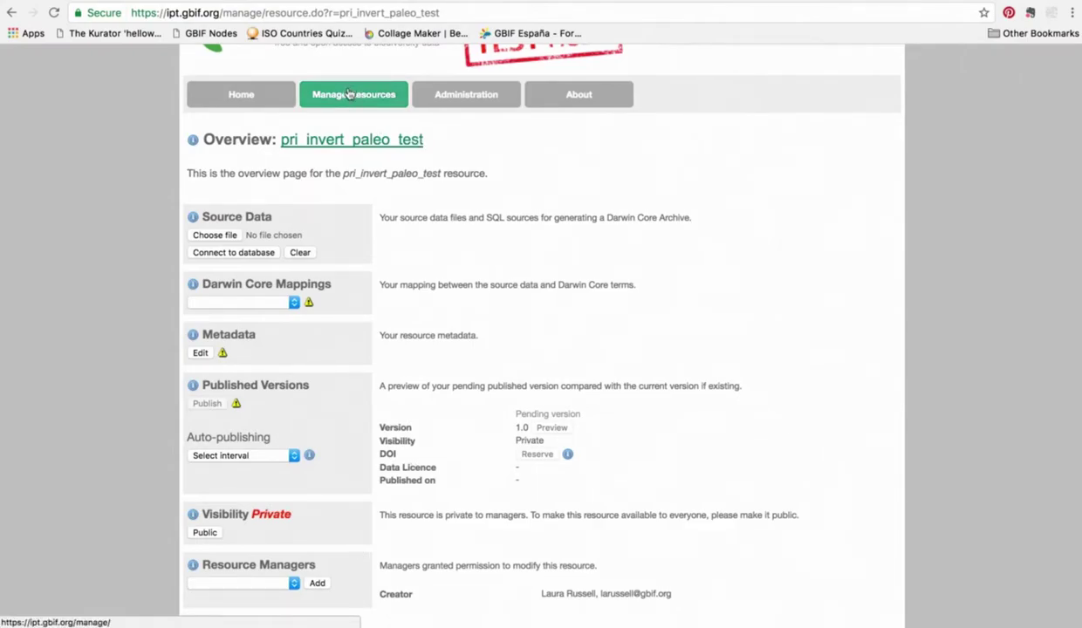
{"action": "left_click", "coordinate": [348, 94]}
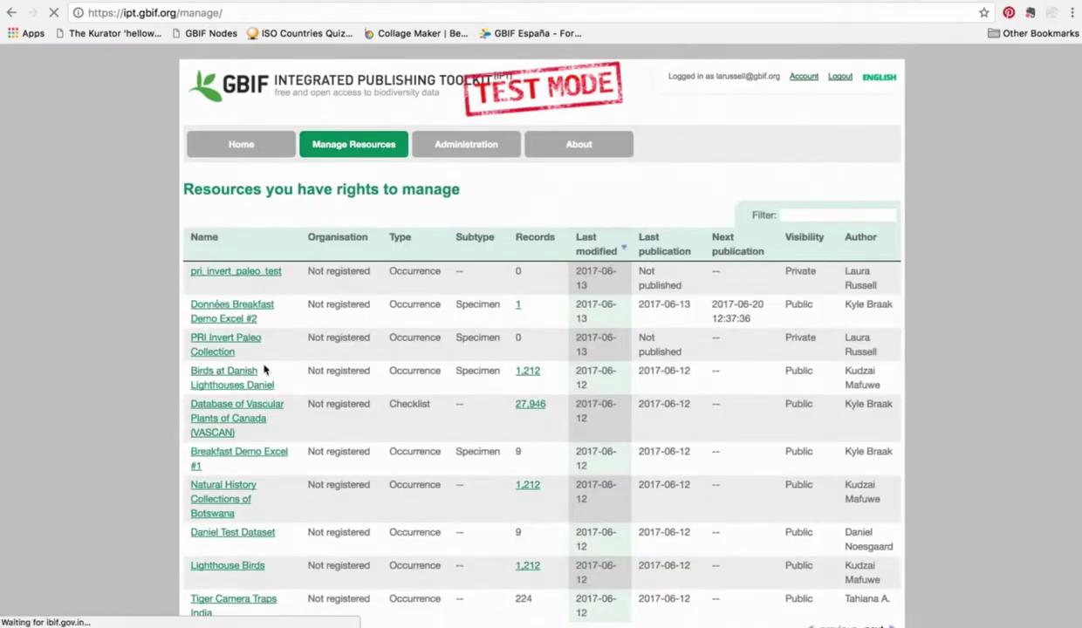
{"action": "left_click", "coordinate": [219, 336]}
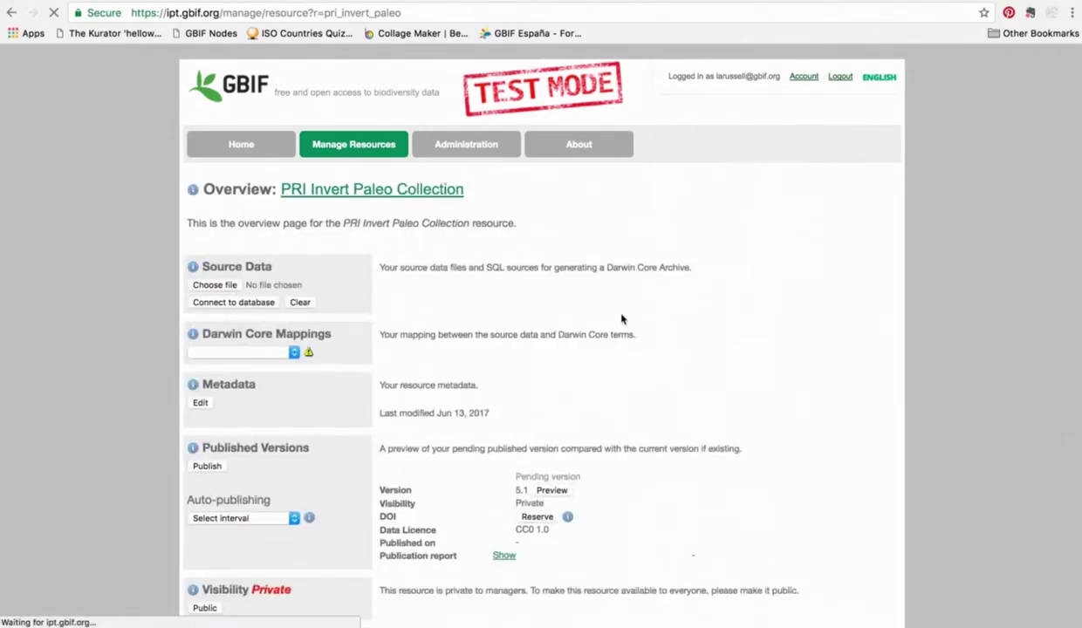
Upload pri-ivp.txt from the PRI folder as a source data file.
{"action": "scroll", "coordinate": [621, 324], "scroll_direction": "down", "scroll_amount": 2}
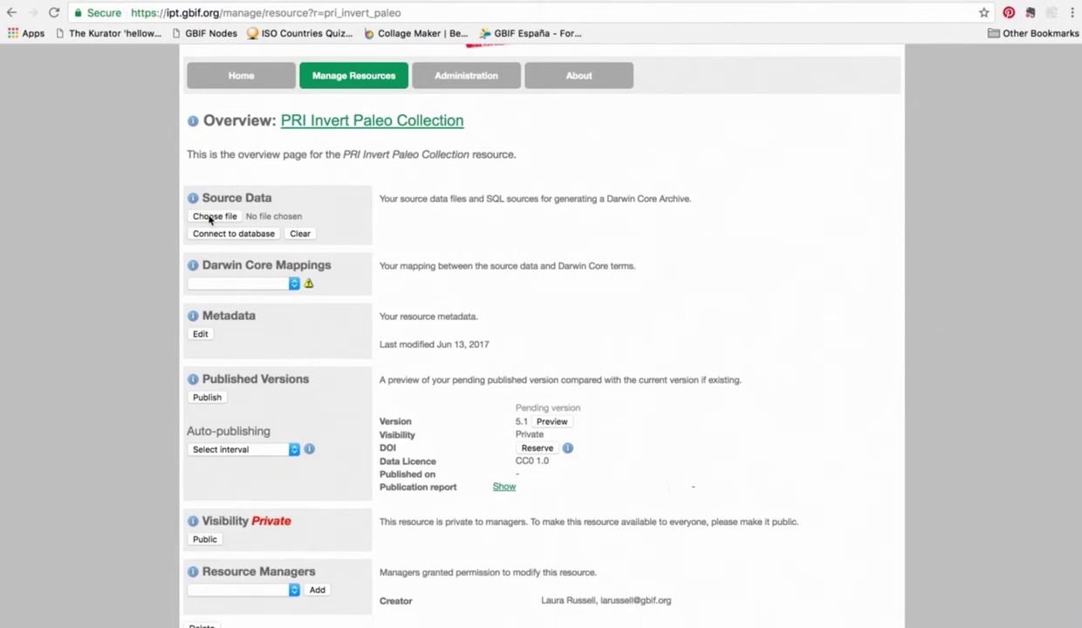
{"action": "left_click", "coordinate": [209, 217]}
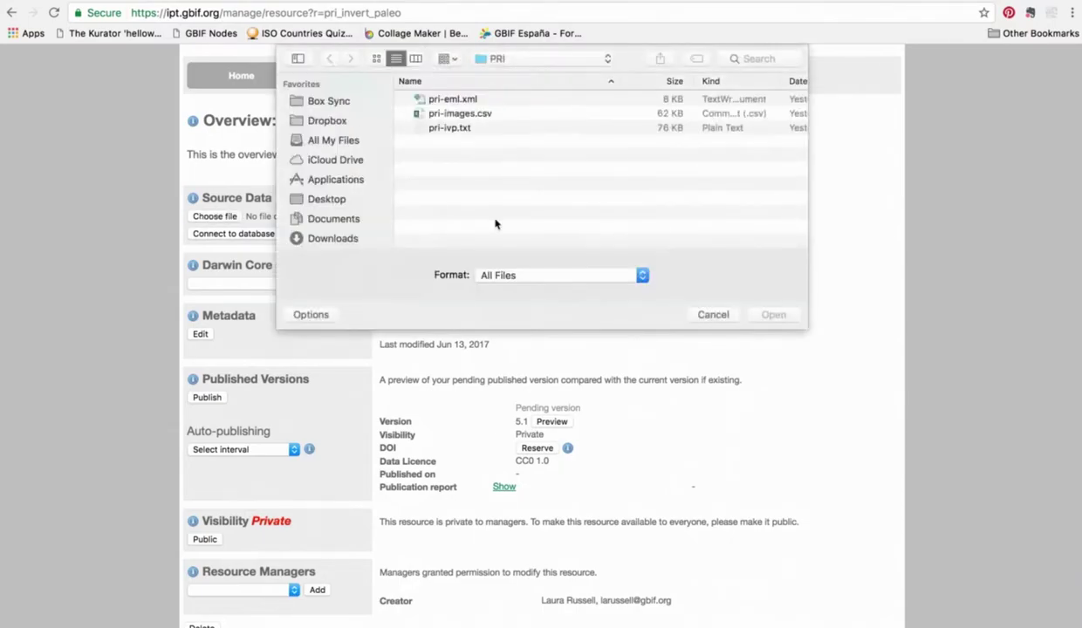
{"action": "left_click", "coordinate": [446, 128]}
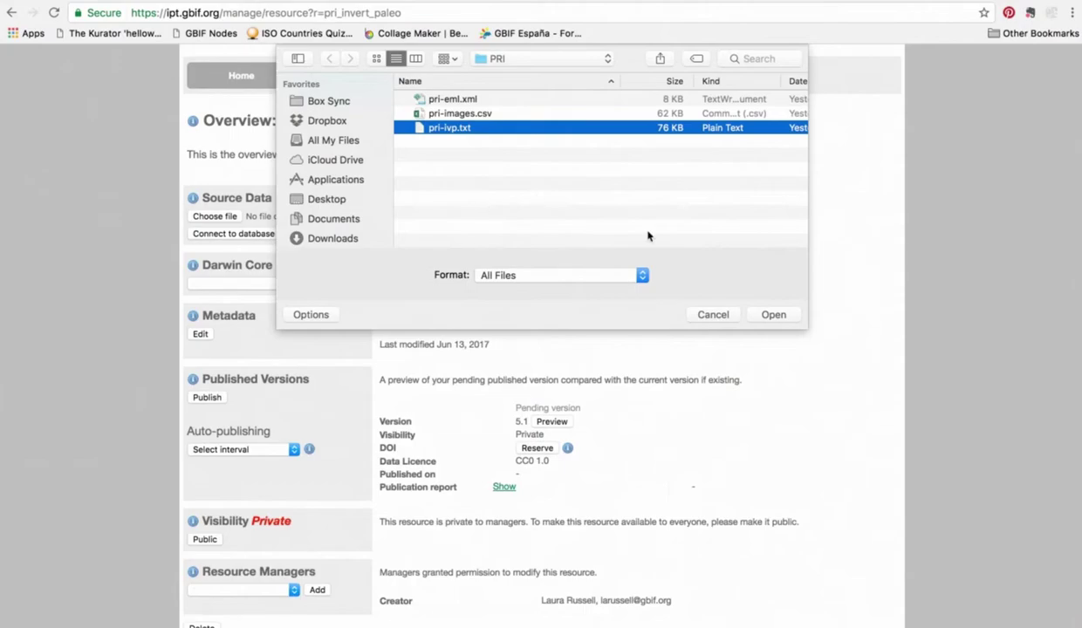
{"action": "left_click", "coordinate": [771, 314]}
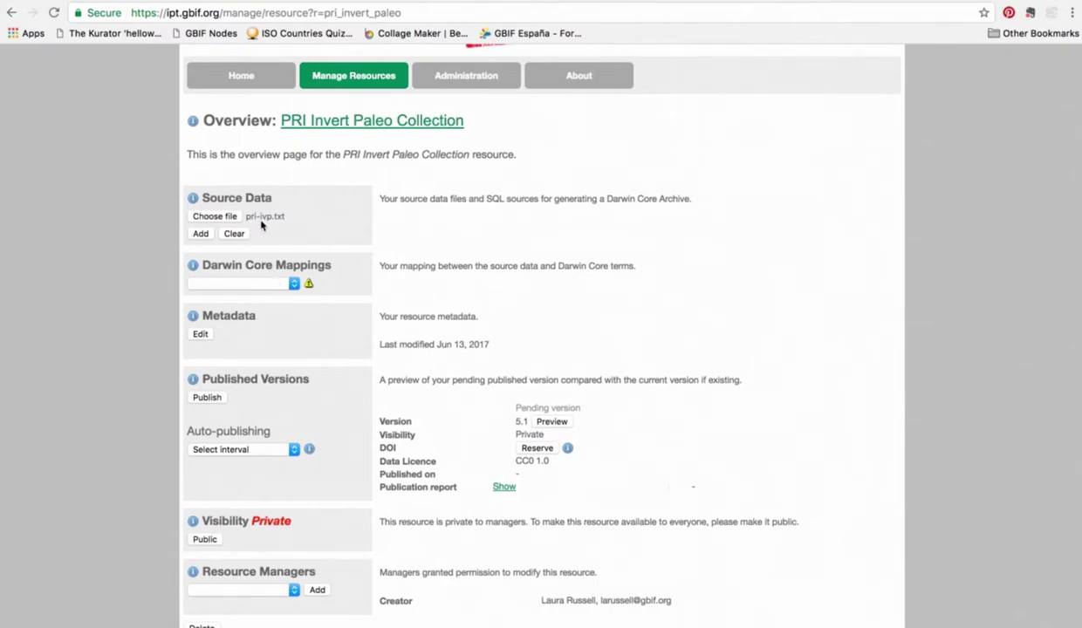
{"action": "left_click", "coordinate": [200, 234]}
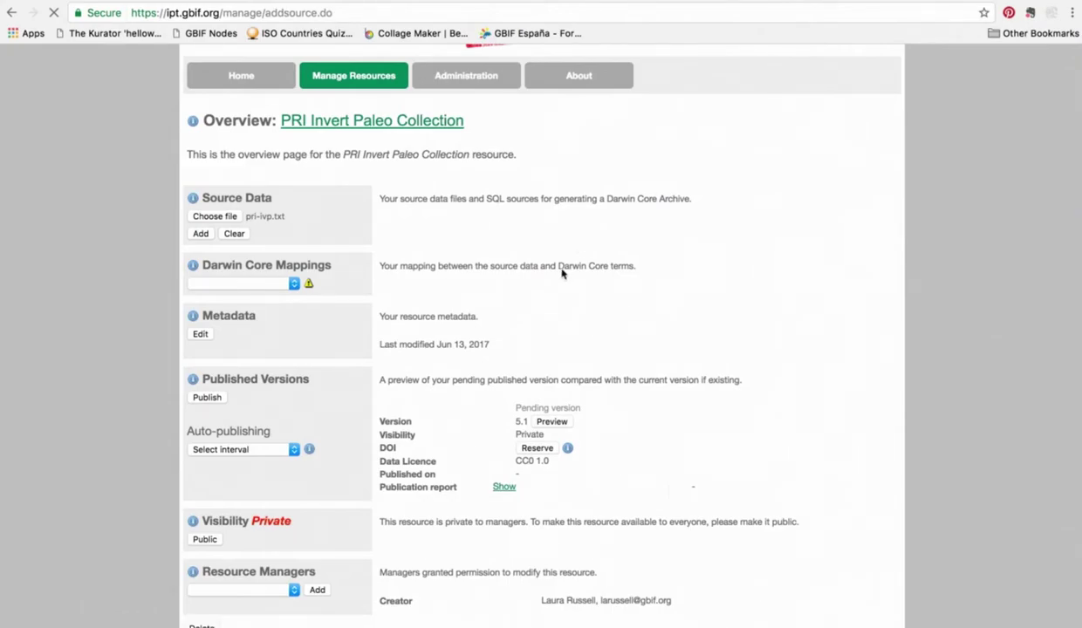
Check the pri-ivp source's character encoding and field delimiter settings.
{"action": "scroll", "coordinate": [677, 262], "scroll_direction": "down", "scroll_amount": 1}
{"action": "scroll", "coordinate": [677, 261], "scroll_direction": "down", "scroll_amount": 3}
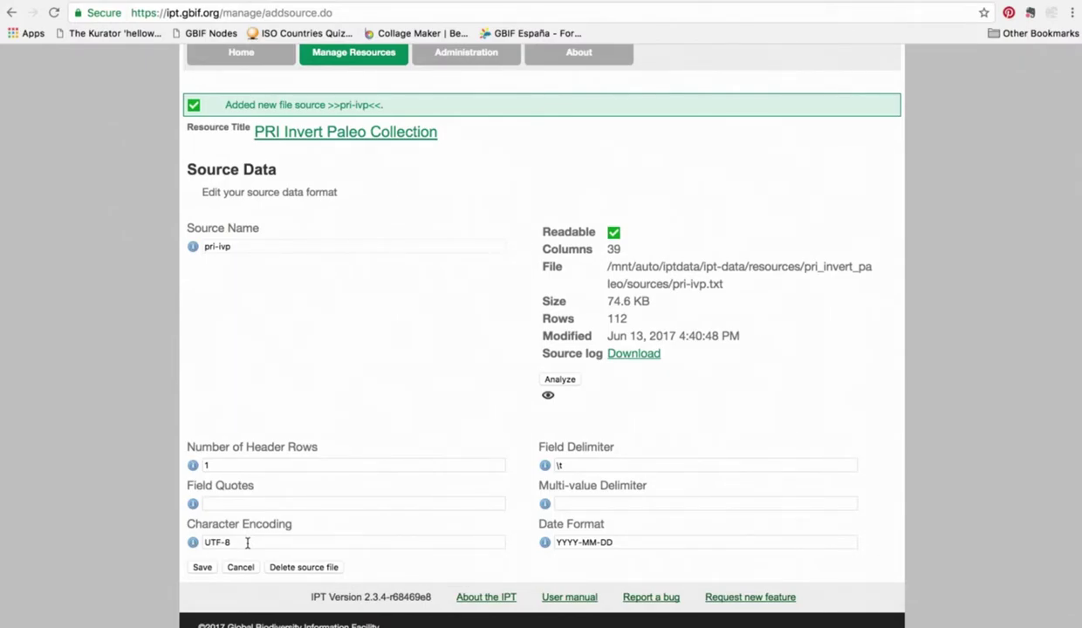
{"action": "left_click", "coordinate": [192, 543]}
{"action": "scroll", "coordinate": [355, 475], "scroll_direction": "down", "scroll_amount": 1}
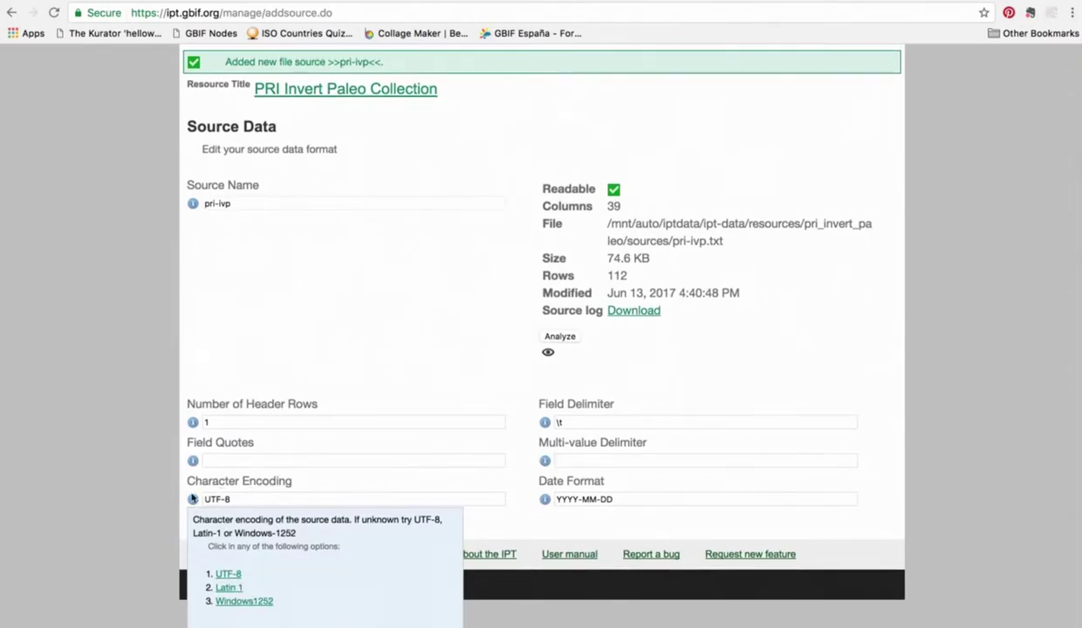
{"action": "scroll", "coordinate": [193, 499], "scroll_direction": "up", "scroll_amount": 1}
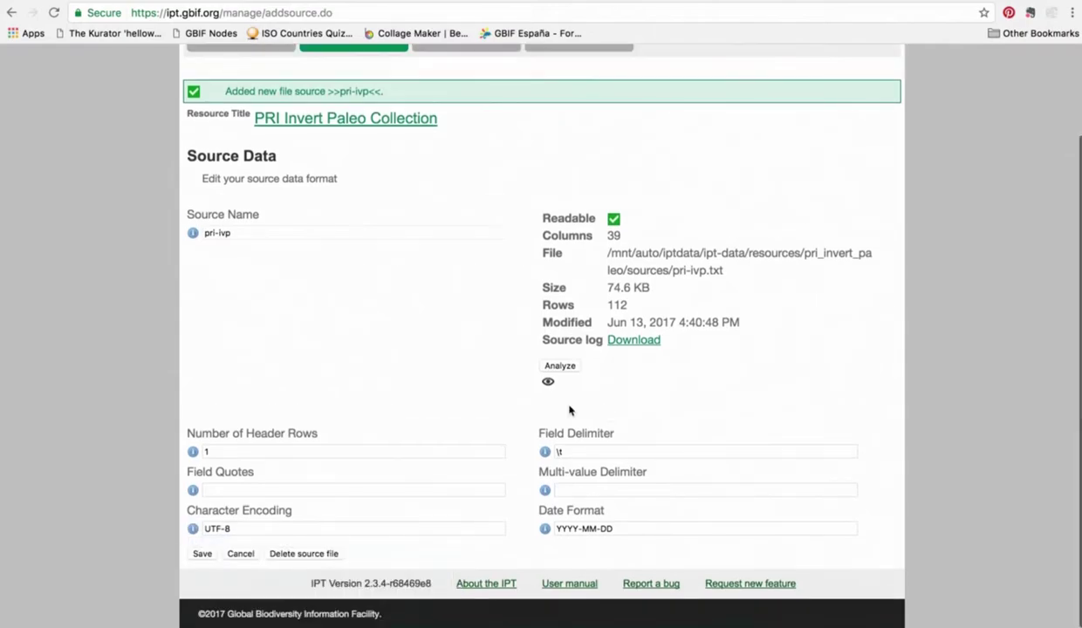
{"action": "left_click", "coordinate": [588, 454]}
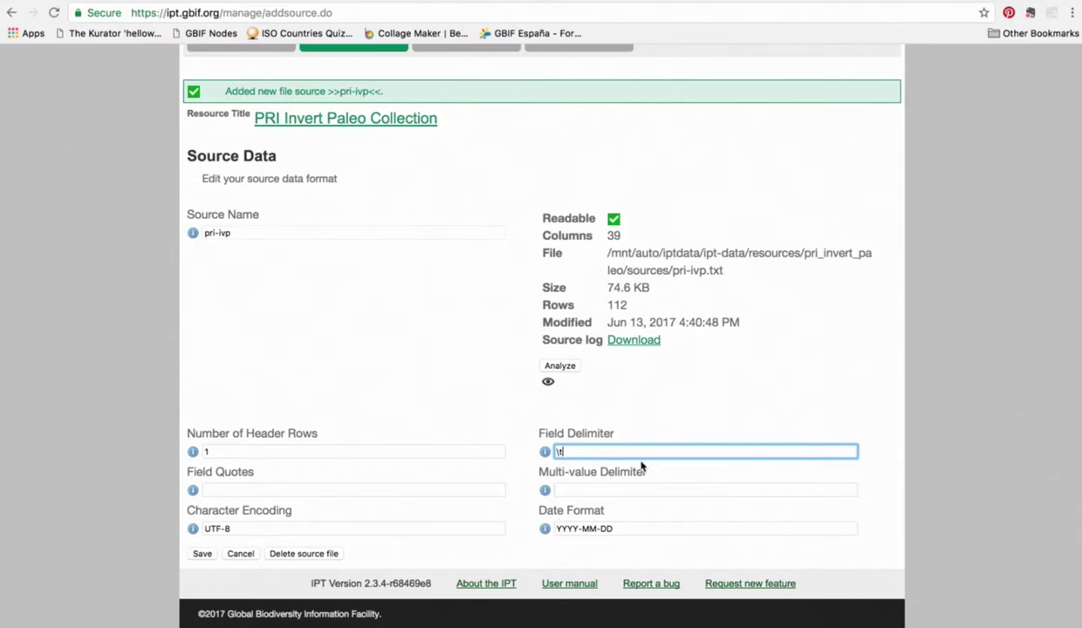
Preview the pri-ivp records, then save the source settings (112 rows, 39 columns).
{"action": "left_click", "coordinate": [548, 383]}
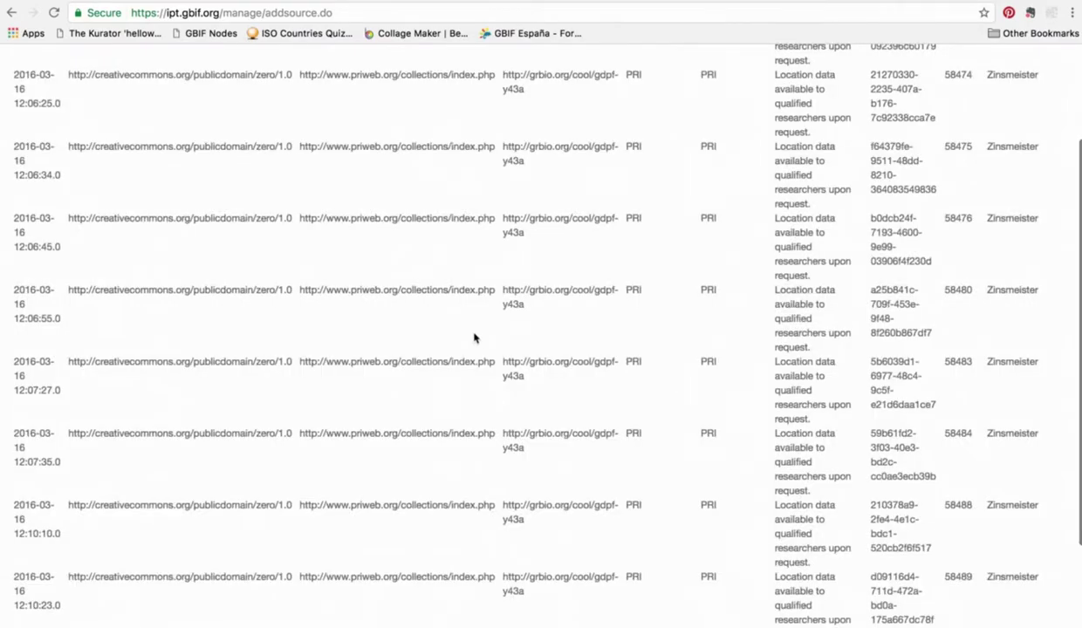
{"action": "scroll", "coordinate": [321, 262], "scroll_direction": "up", "scroll_amount": 3}
{"action": "scroll", "coordinate": [321, 262], "scroll_direction": "down", "scroll_amount": 2}
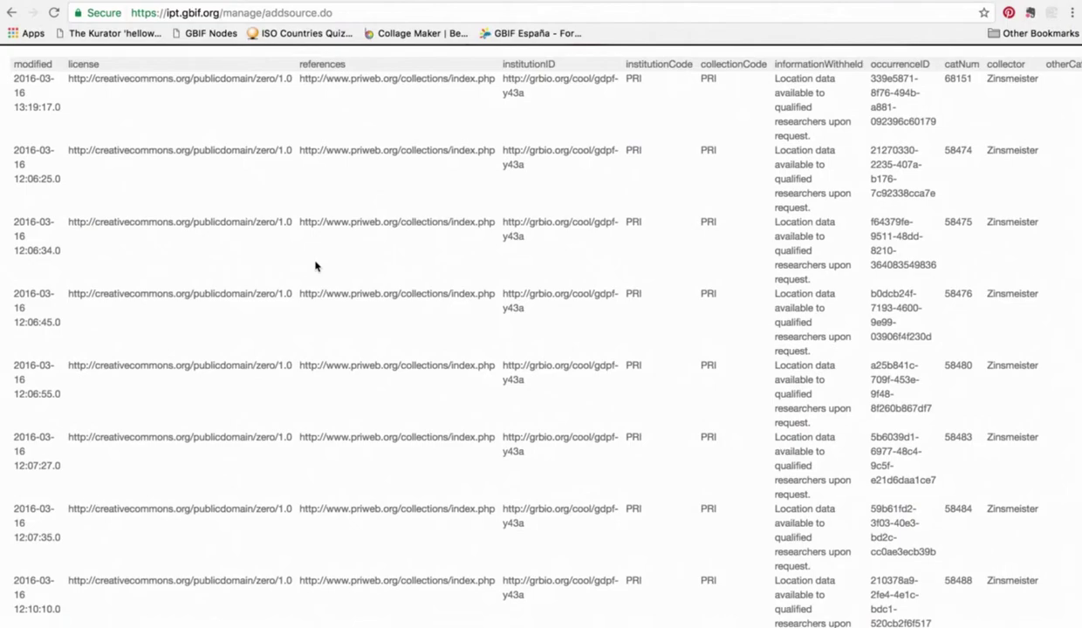
{"action": "key", "text": "Escape"}
{"action": "scroll", "coordinate": [437, 367], "scroll_direction": "down", "scroll_amount": 1}
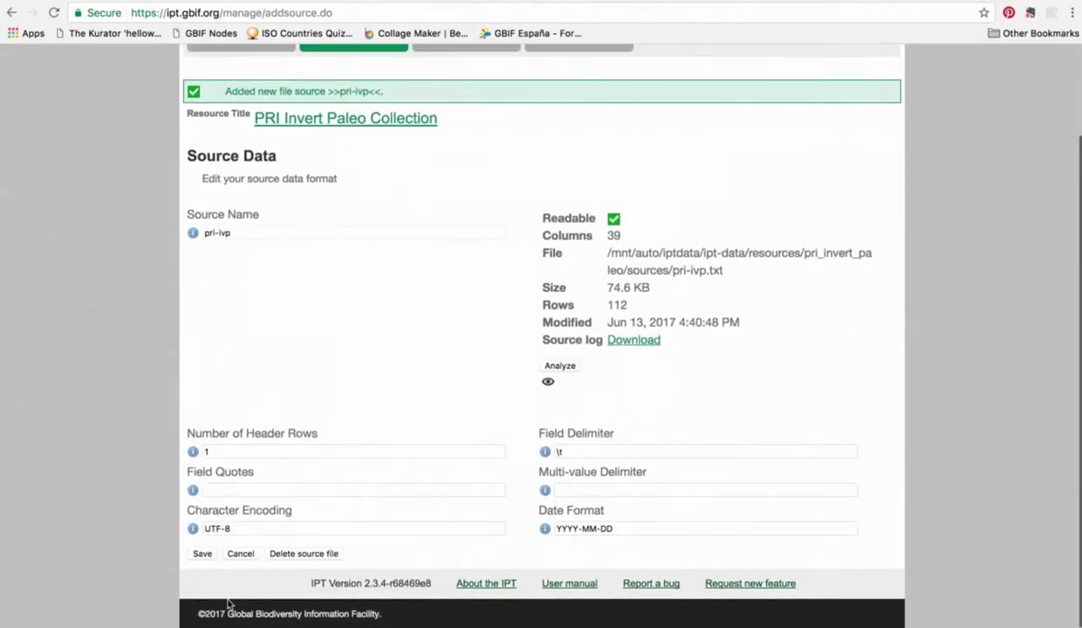
{"action": "left_click", "coordinate": [200, 553]}
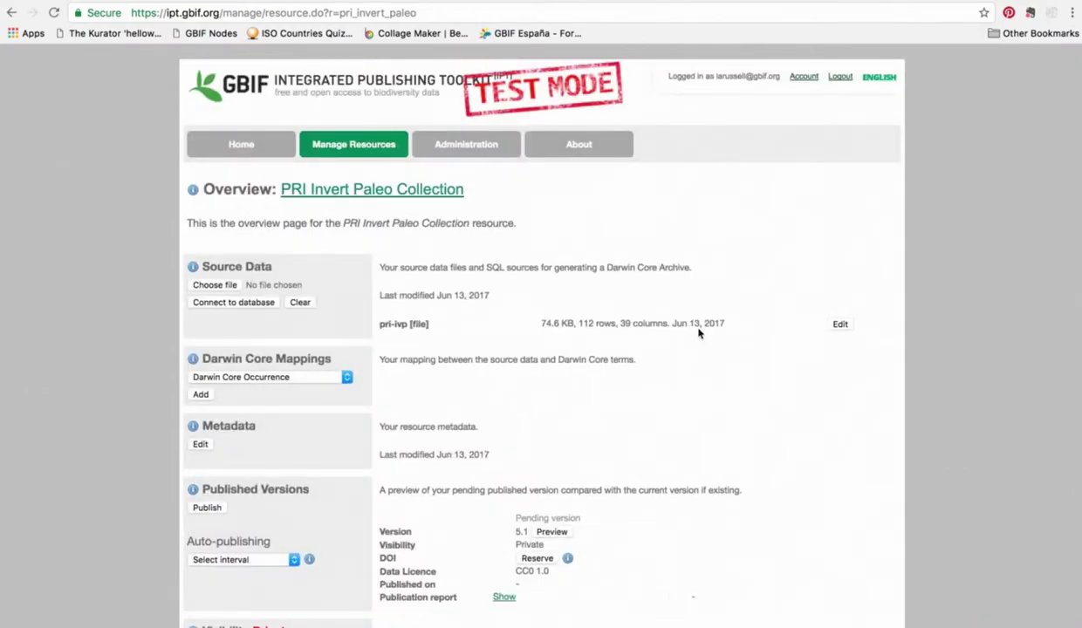
Upload pri-images.csv as a second source data file.
{"action": "left_click", "coordinate": [212, 285]}
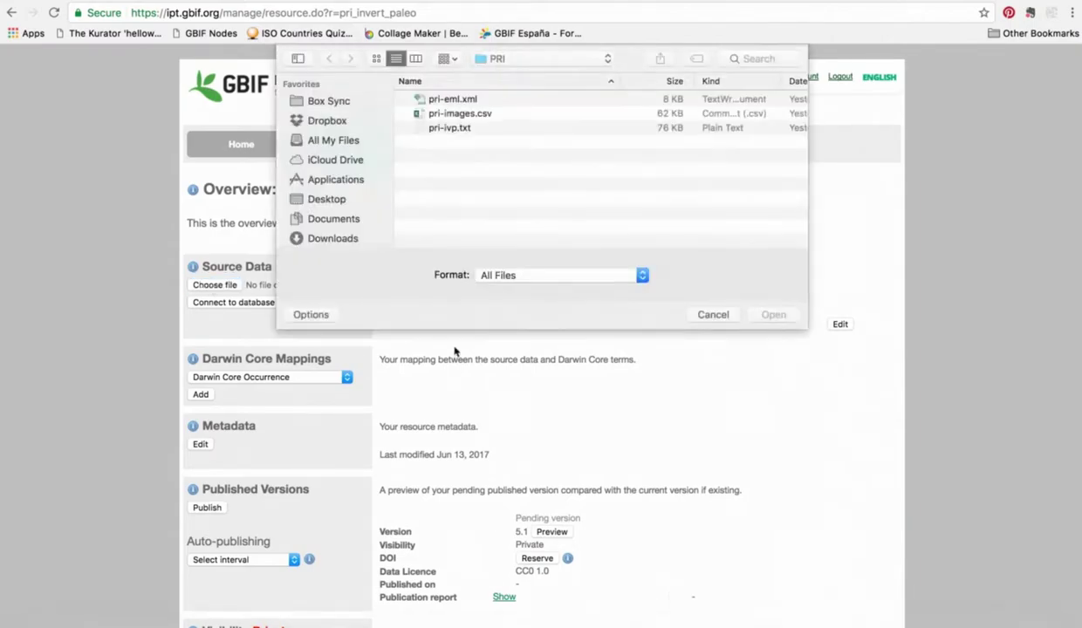
{"action": "left_click", "coordinate": [466, 113]}
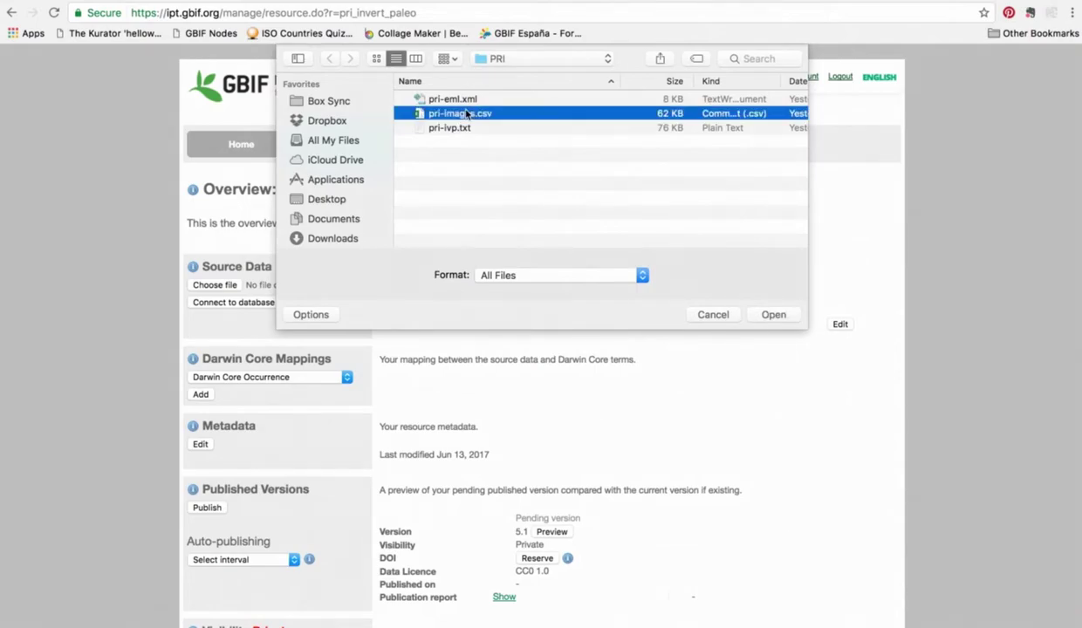
{"action": "left_click", "coordinate": [773, 314]}
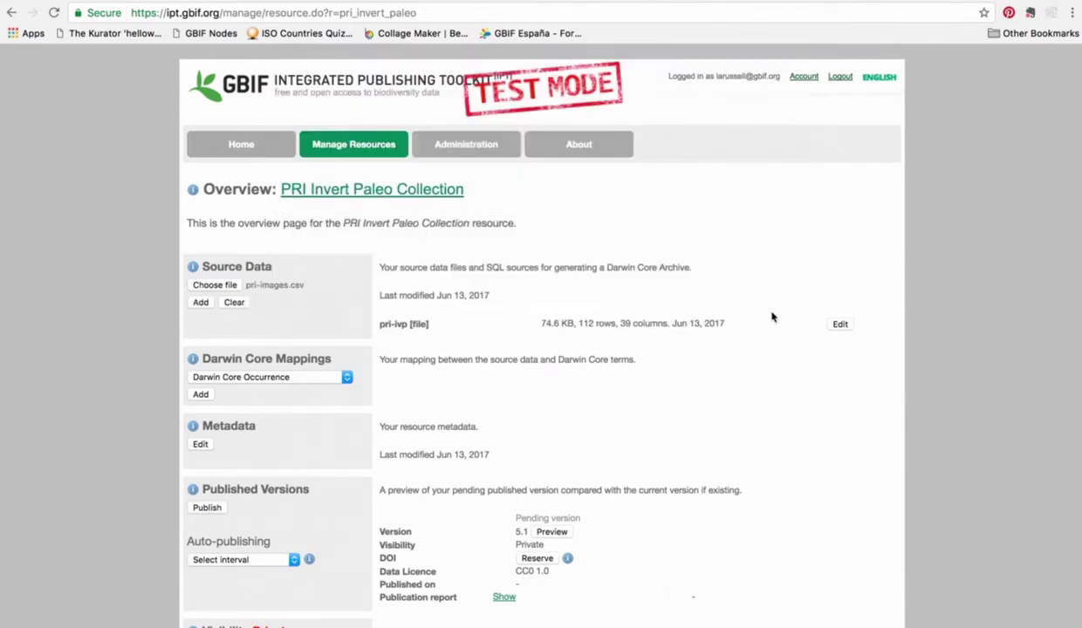
{"action": "left_click", "coordinate": [199, 302]}
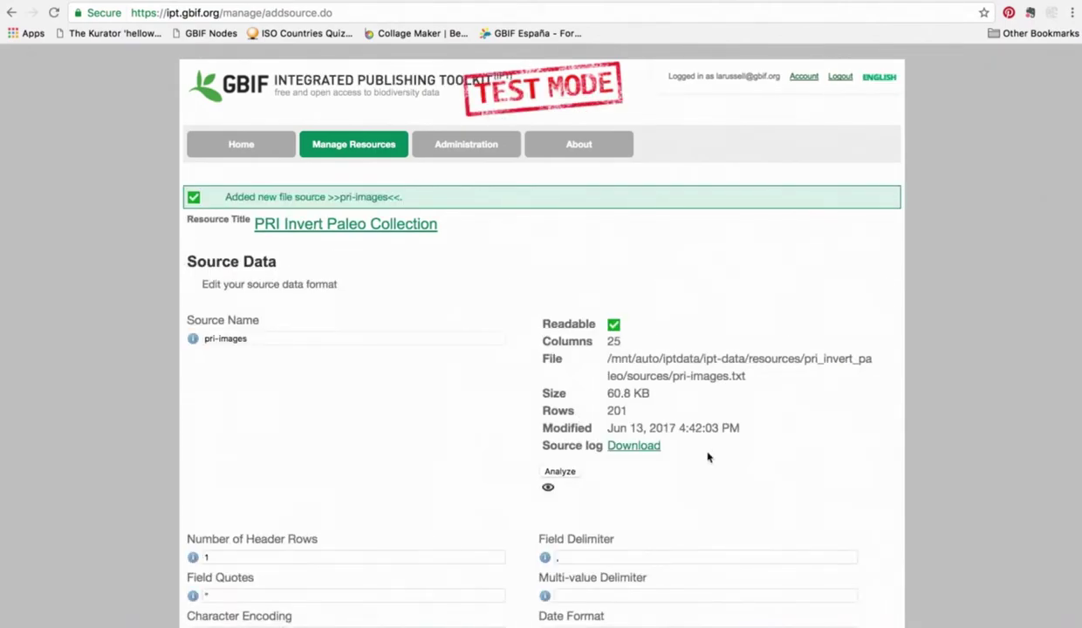
Preview the pri-images rows and save that source (201 rows, 25 columns).
{"action": "scroll", "coordinate": [708, 456], "scroll_direction": "down", "scroll_amount": 1}
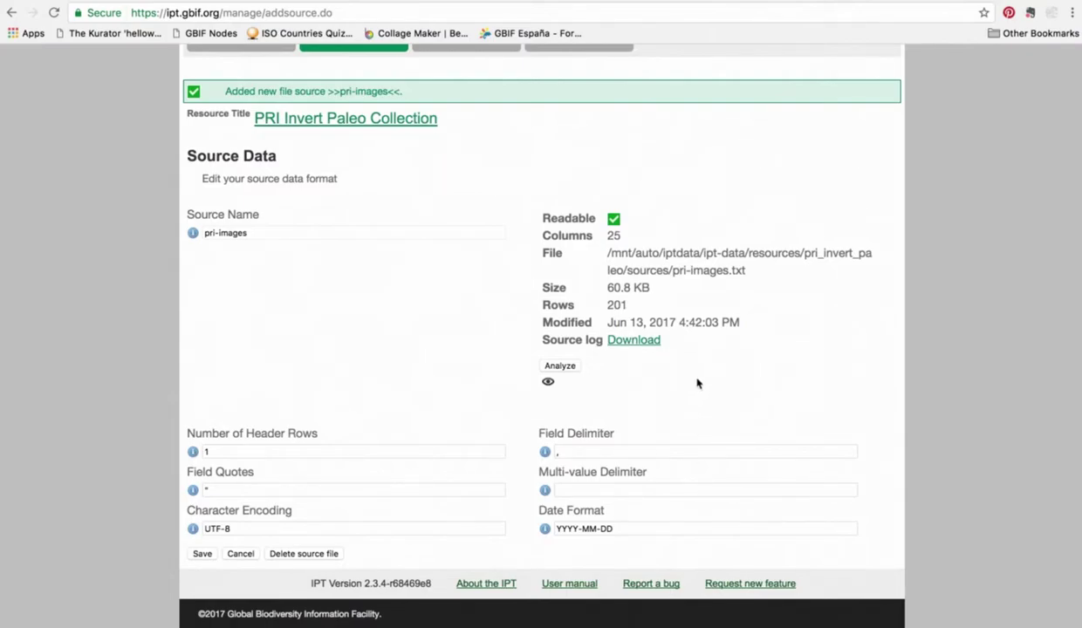
{"action": "left_click", "coordinate": [547, 382]}
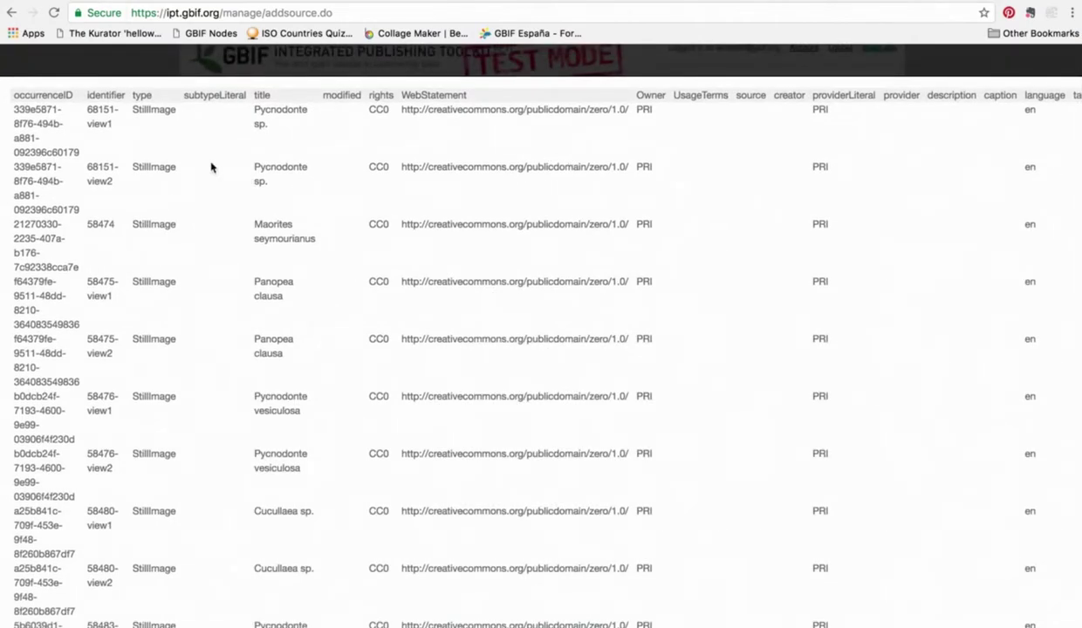
{"action": "key", "text": "Escape"}
{"action": "scroll", "coordinate": [158, 589], "scroll_direction": "down", "scroll_amount": 2}
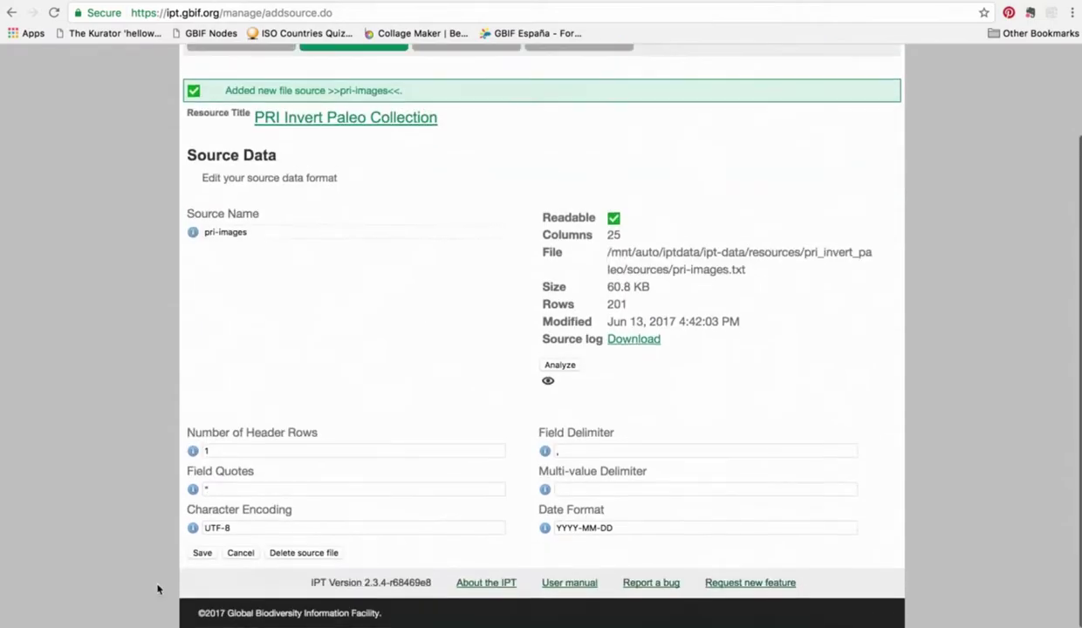
{"action": "left_click", "coordinate": [200, 552]}
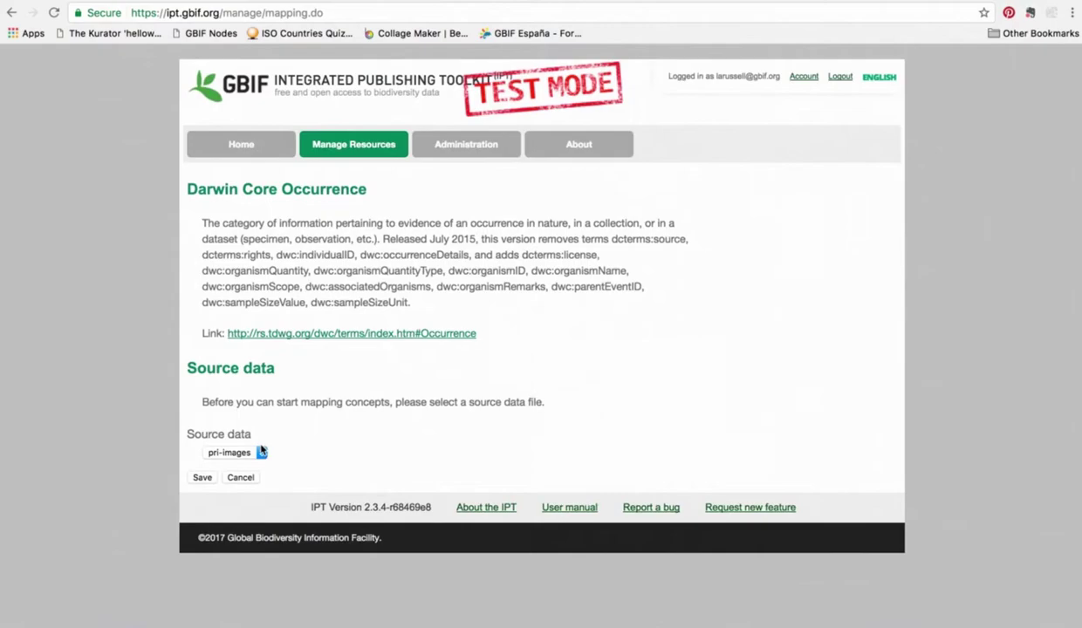
Choose pri-ivp as the source data for the Darwin Core Occurrence mapping and save.
{"action": "left_click", "coordinate": [261, 452]}
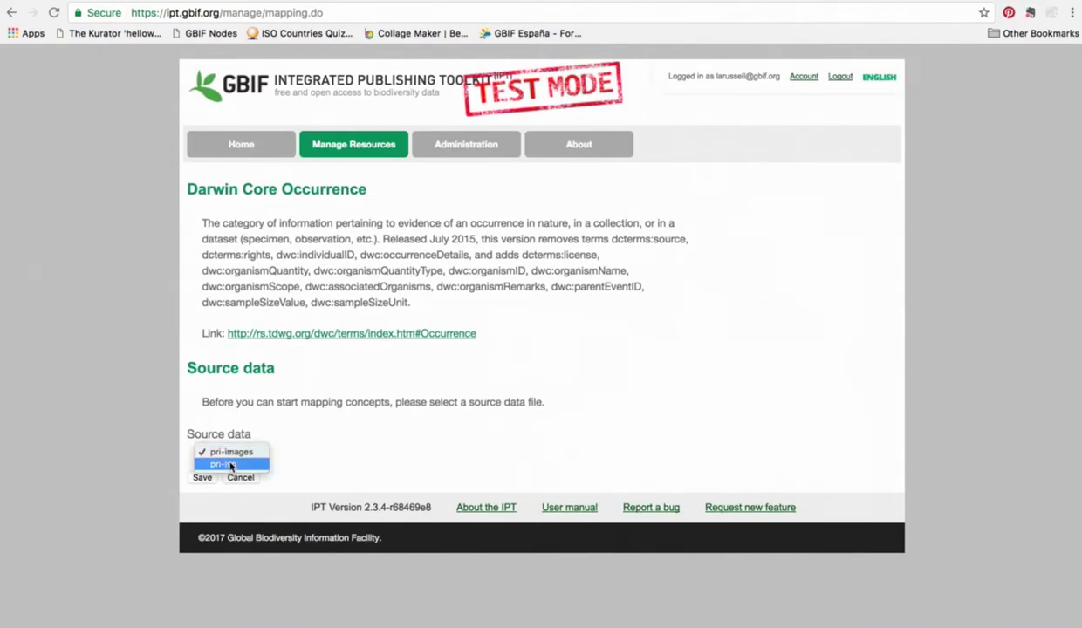
{"action": "left_click", "coordinate": [231, 465]}
{"action": "left_click", "coordinate": [202, 476]}
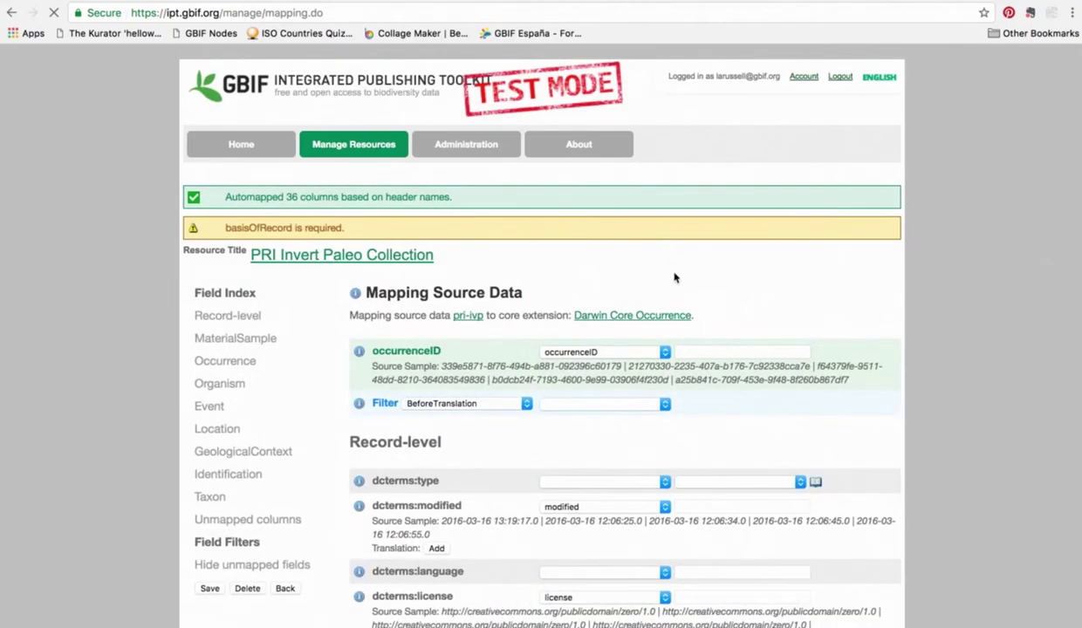
{"action": "scroll", "coordinate": [675, 277], "scroll_direction": "down", "scroll_amount": 1}
{"action": "scroll", "coordinate": [675, 277], "scroll_direction": "up", "scroll_amount": 1}
{"action": "scroll", "coordinate": [674, 278], "scroll_direction": "down", "scroll_amount": 1}
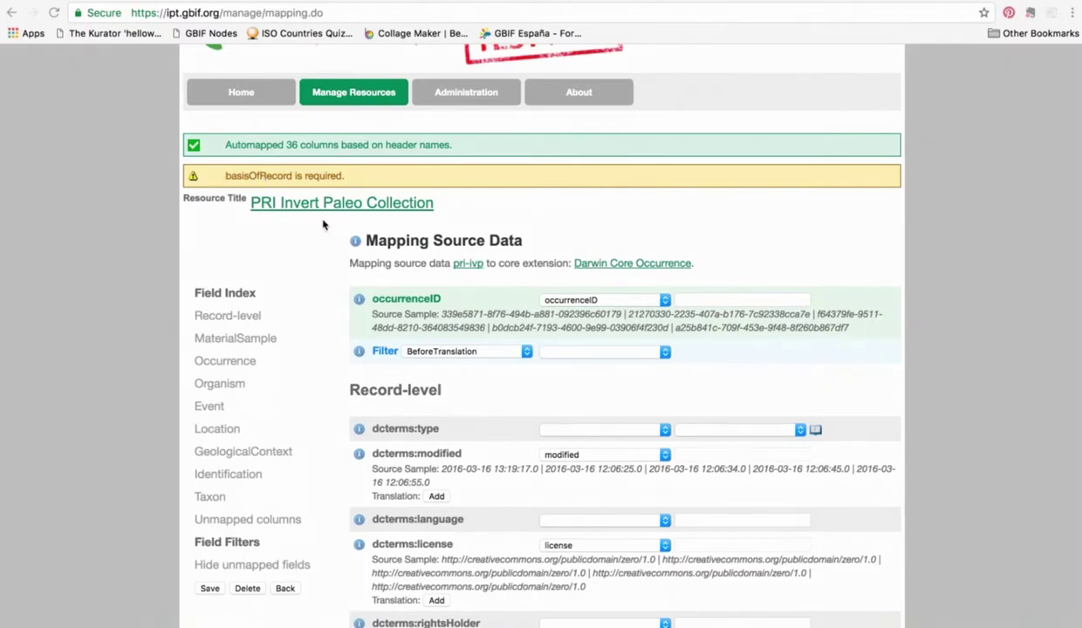
{"action": "scroll", "coordinate": [314, 404], "scroll_direction": "down", "scroll_amount": 3}
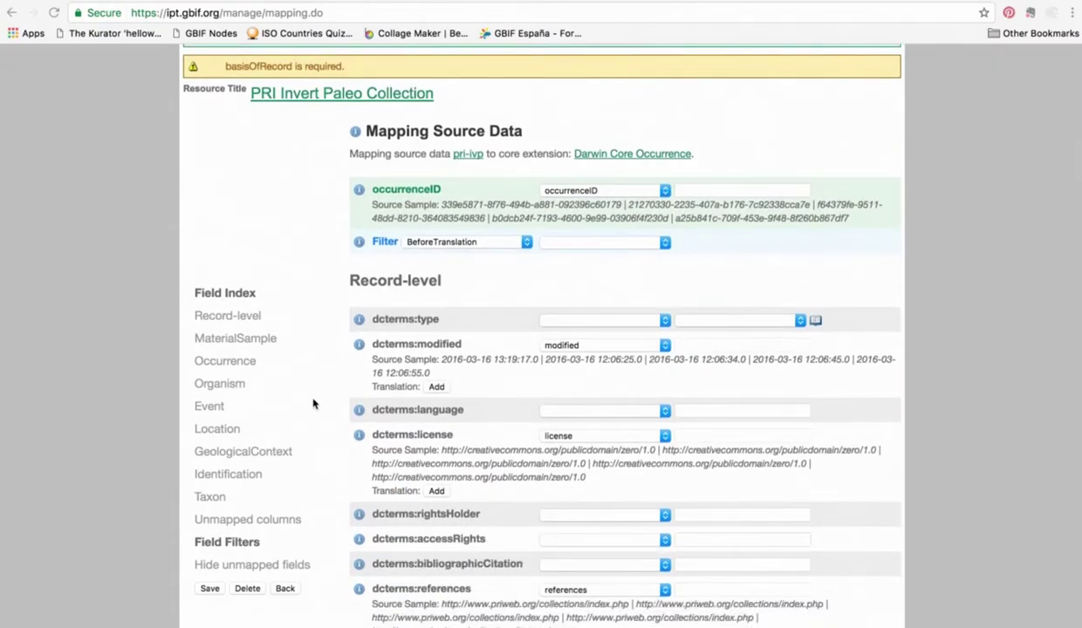
{"action": "scroll", "coordinate": [314, 404], "scroll_direction": "down", "scroll_amount": 10}
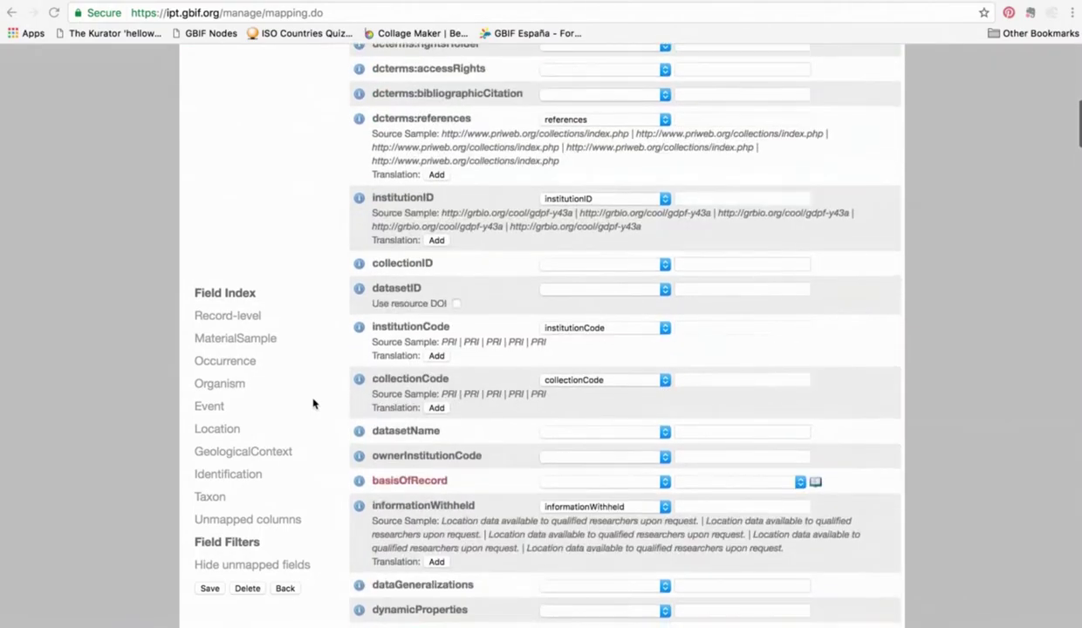
{"action": "scroll", "coordinate": [314, 404], "scroll_direction": "down", "scroll_amount": 5}
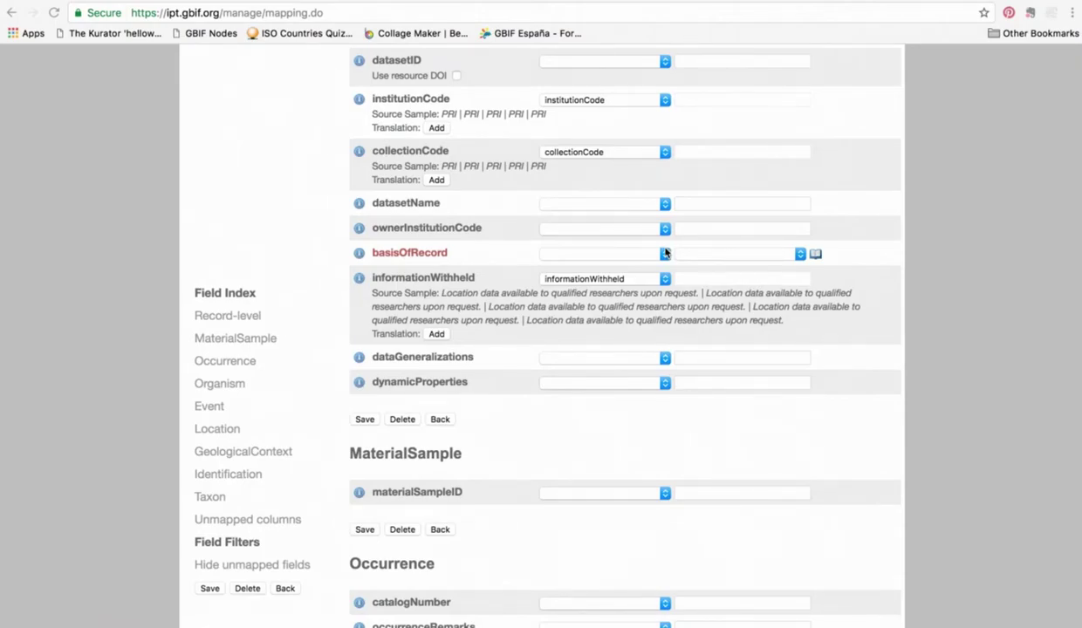
Set basisOfRecord to the constant value Fossil Specimen and save the mapping.
{"action": "left_click", "coordinate": [797, 254]}
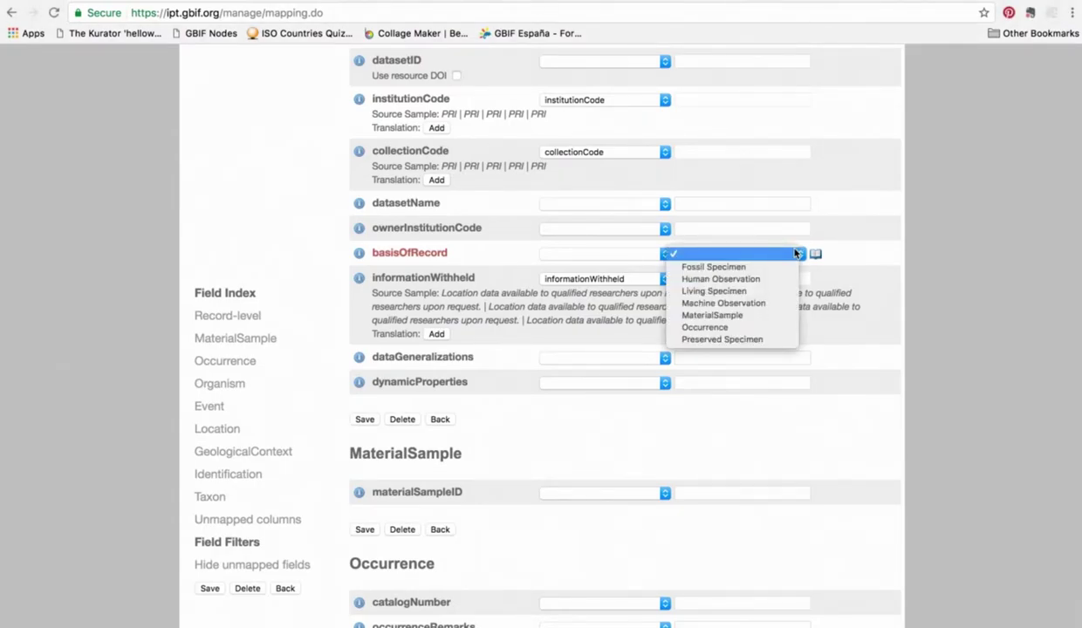
{"action": "left_click", "coordinate": [741, 267]}
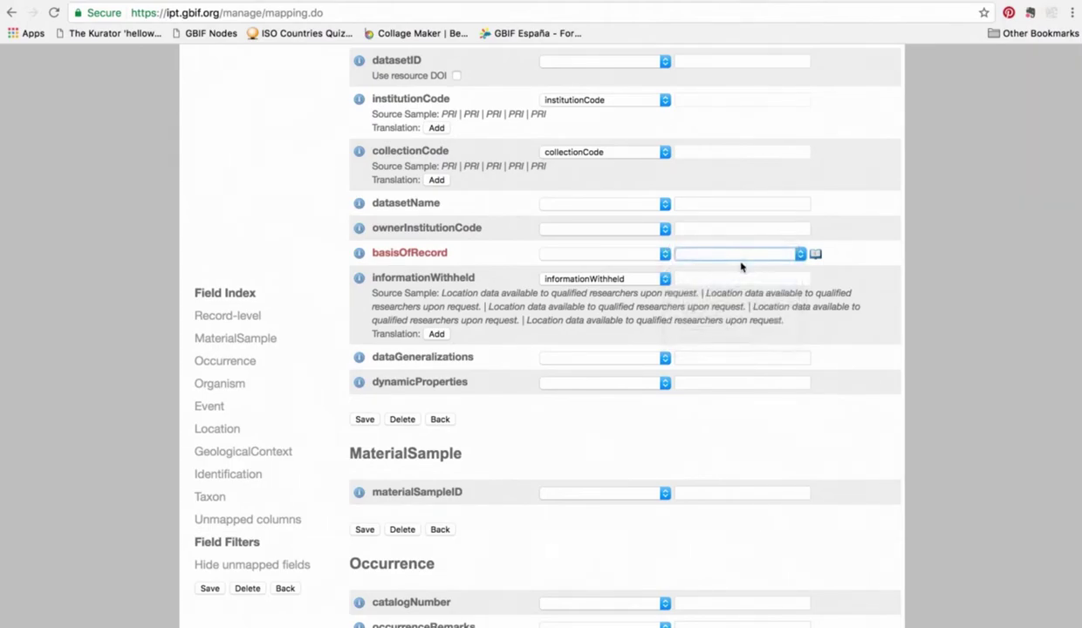
{"action": "left_click", "coordinate": [362, 420]}
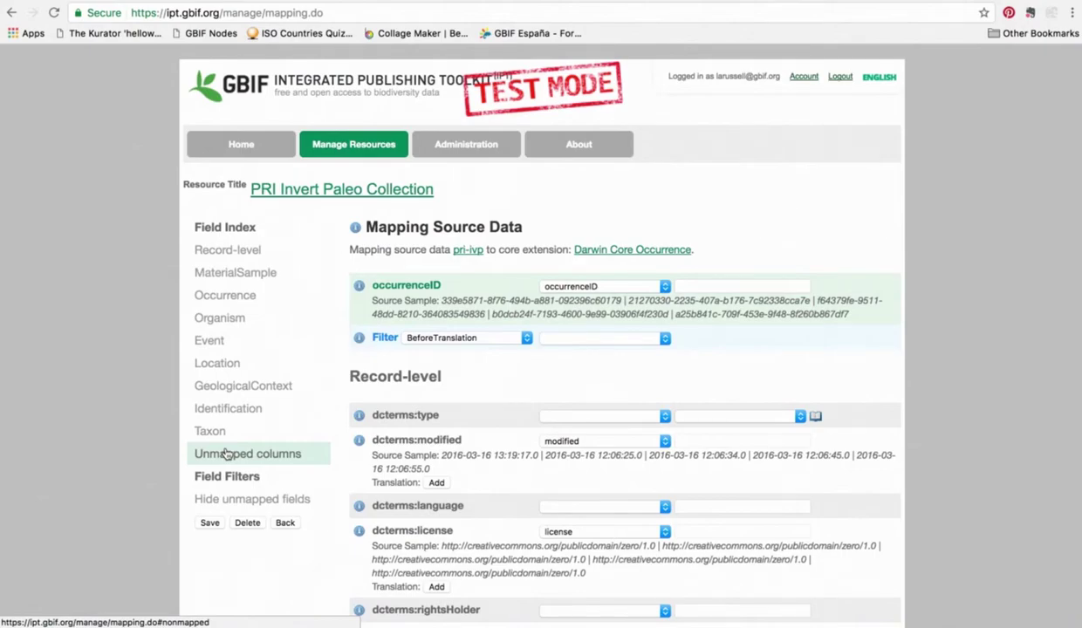
Map the Taxon term scientificName to the unmapped sciName column.
{"action": "left_click", "coordinate": [225, 454]}
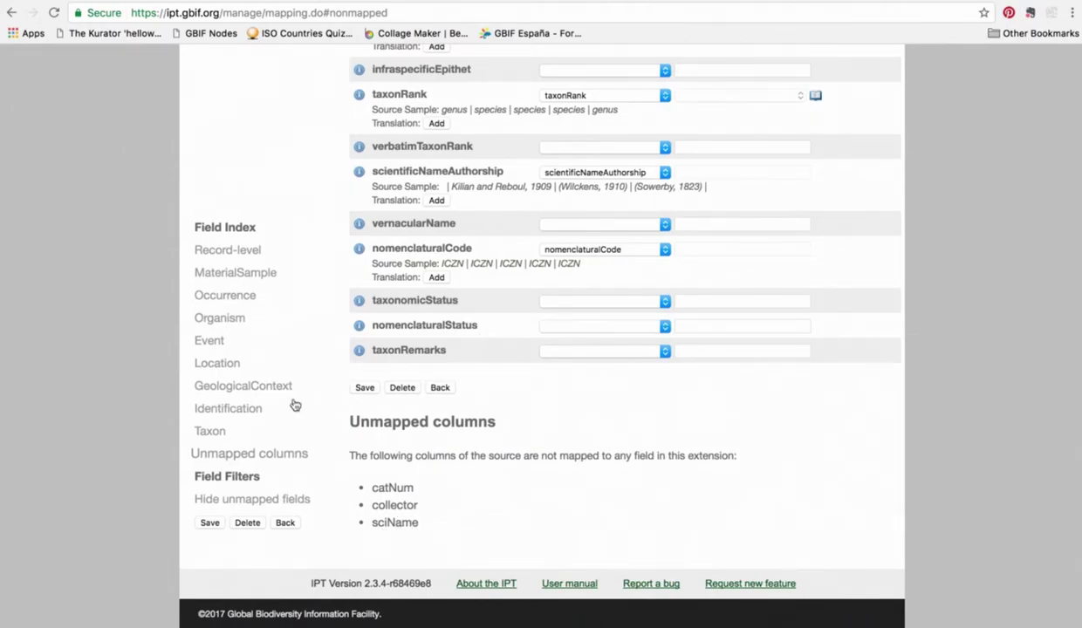
{"action": "left_click", "coordinate": [210, 431]}
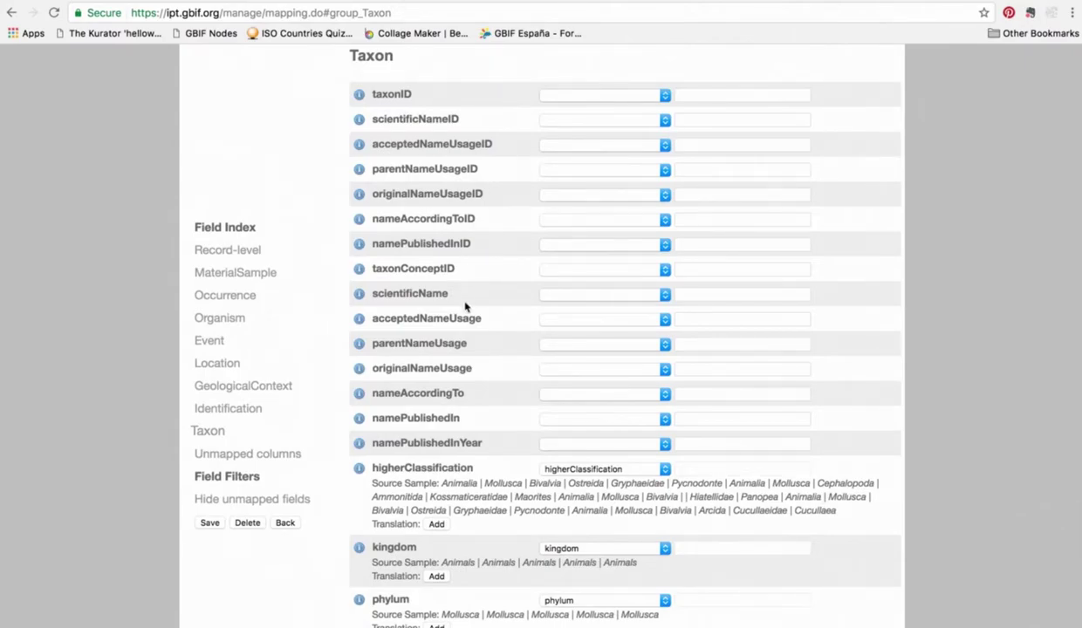
{"action": "left_click", "coordinate": [663, 294]}
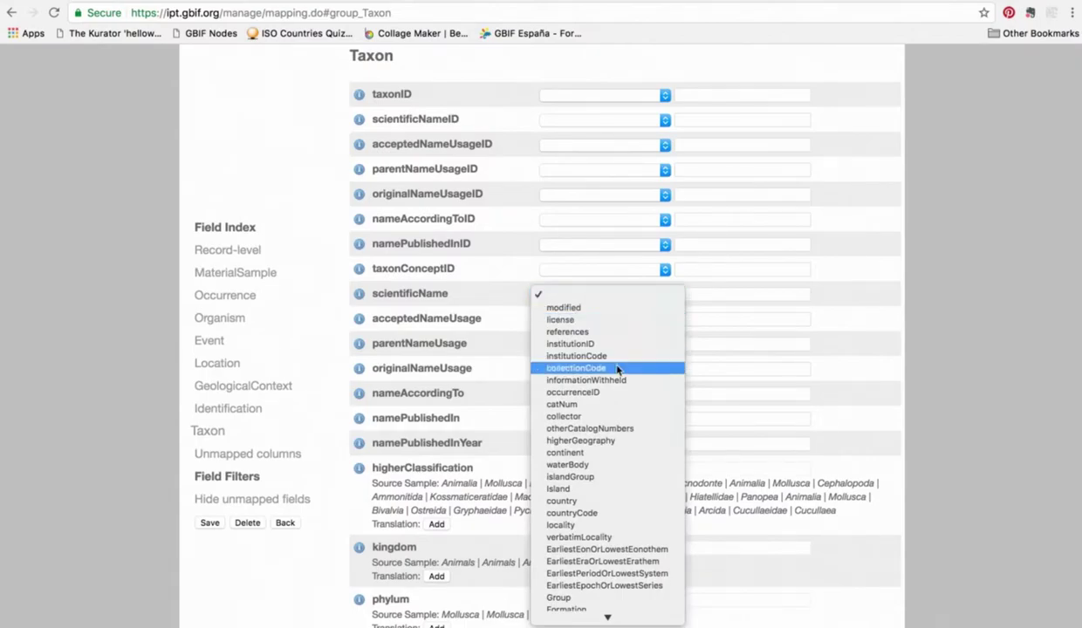
{"action": "mouse_move", "coordinate": [602, 614]}
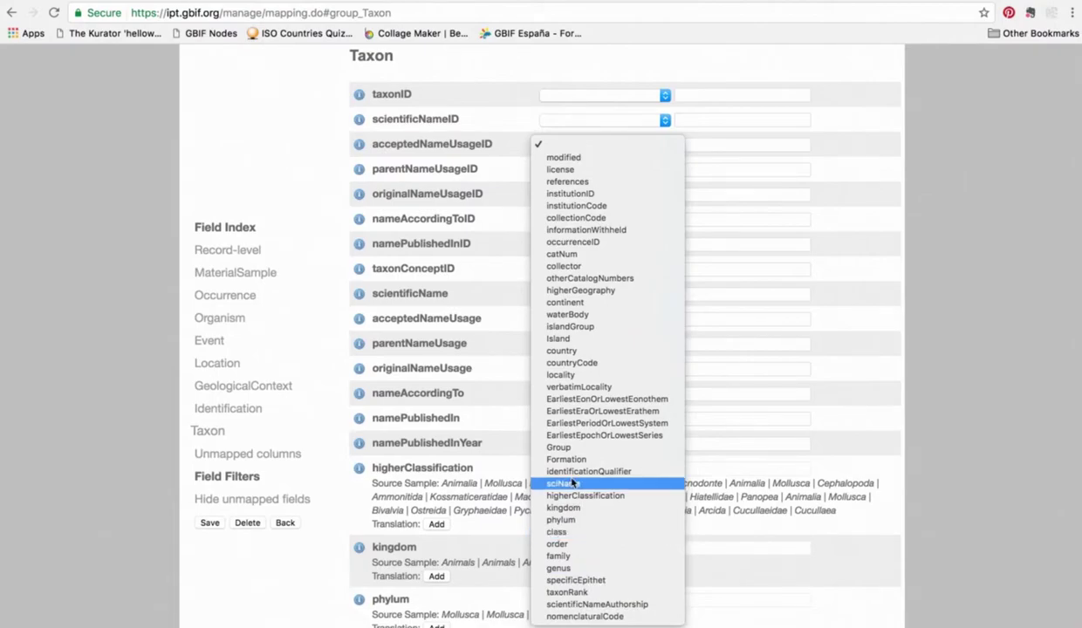
{"action": "left_click", "coordinate": [565, 483]}
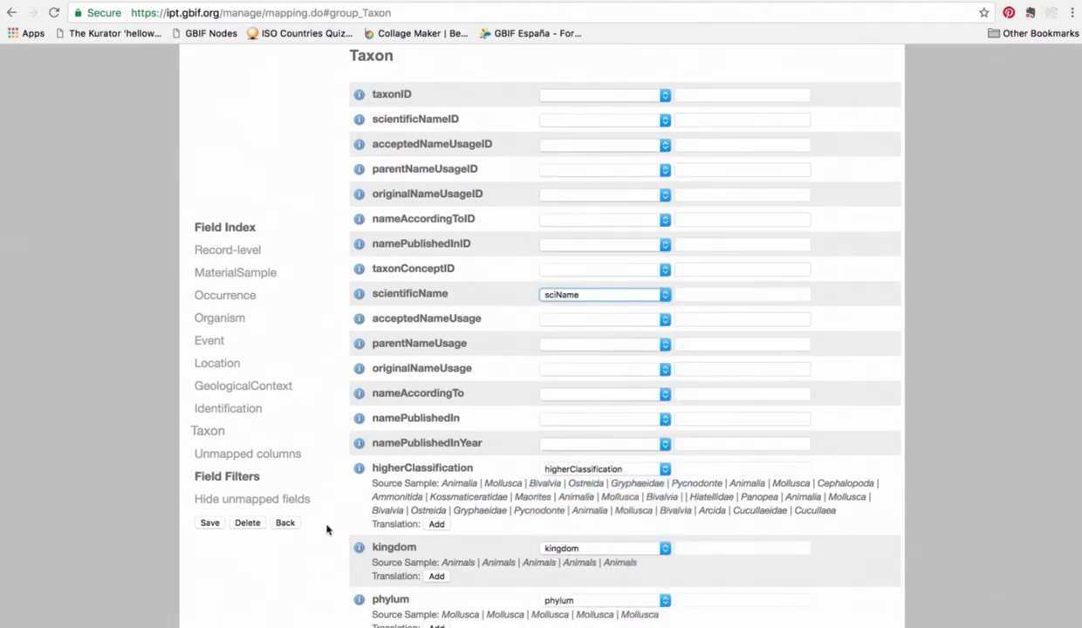
Map the Occurrence term catalogNumber to the catNum column.
{"action": "left_click", "coordinate": [249, 295]}
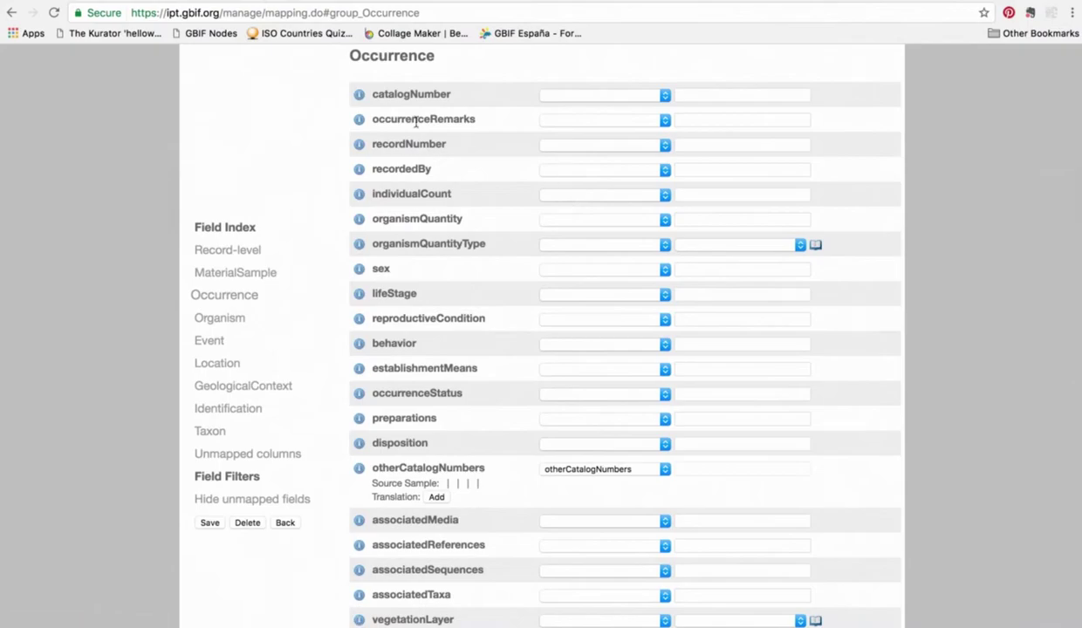
{"action": "left_click", "coordinate": [664, 96]}
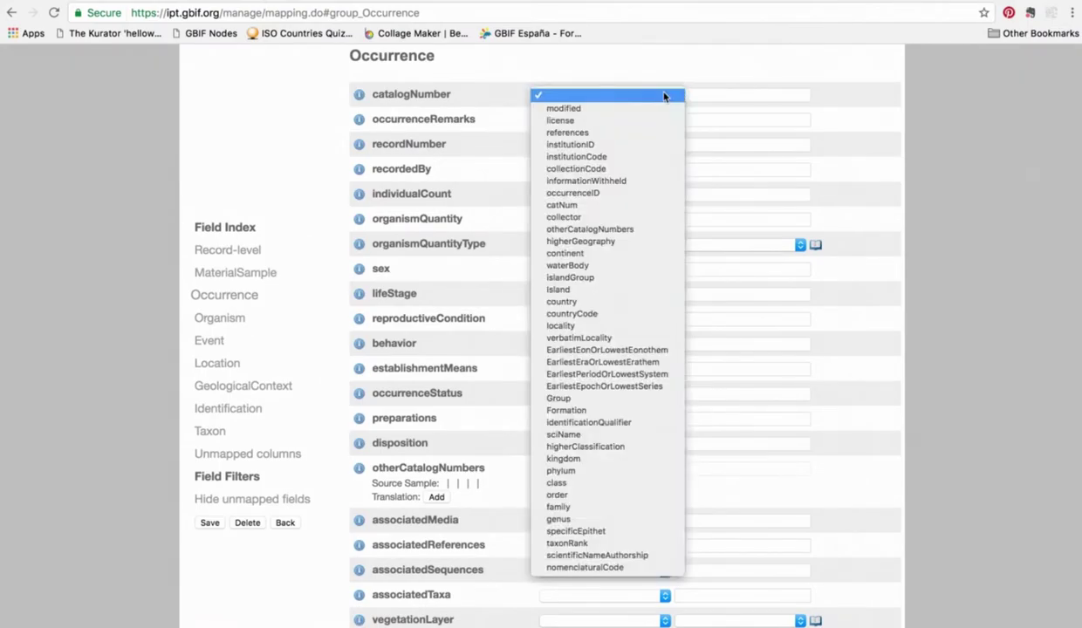
{"action": "left_click", "coordinate": [592, 206]}
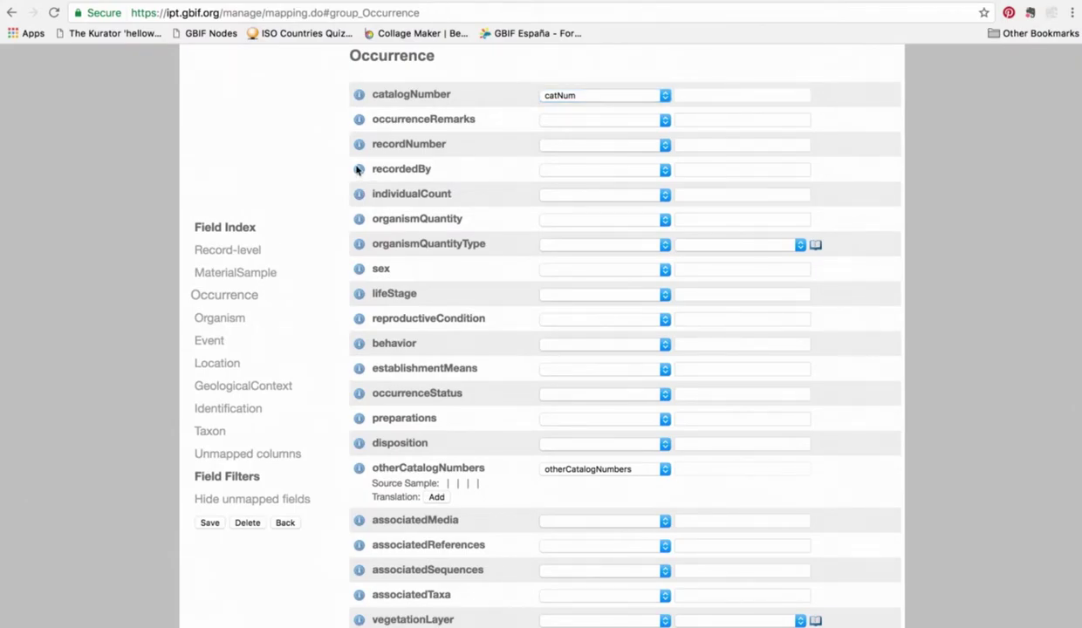
After reading its definition, map recordedBy to the collector column and save the mapping.
{"action": "left_click", "coordinate": [356, 169]}
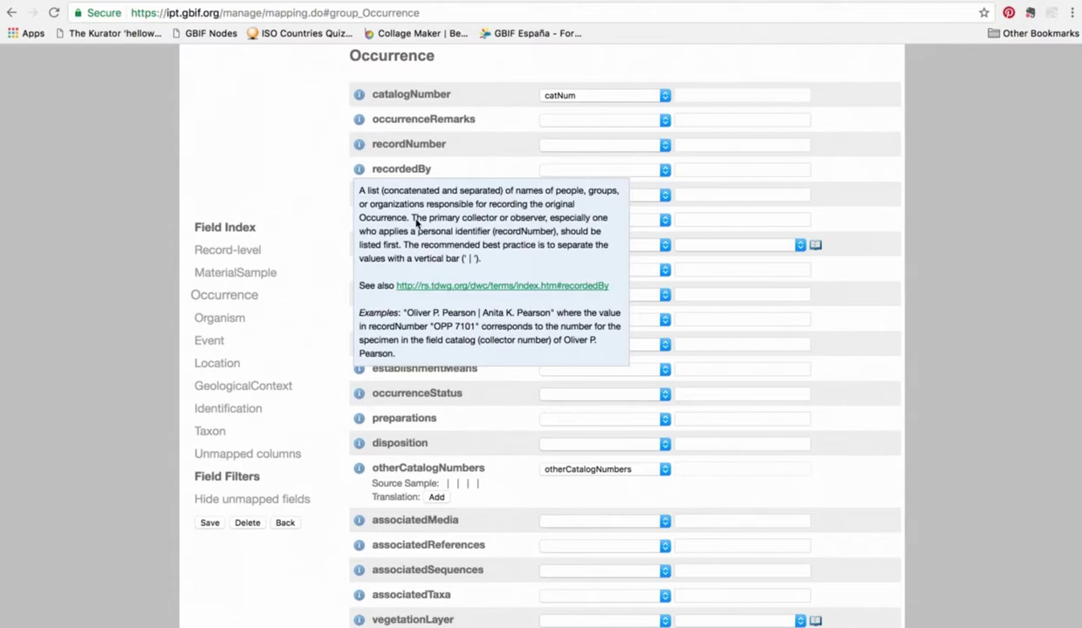
{"action": "left_click_drag", "start_coordinate": [412, 218], "coordinate": [548, 221]}
{"action": "left_click", "coordinate": [548, 220]}
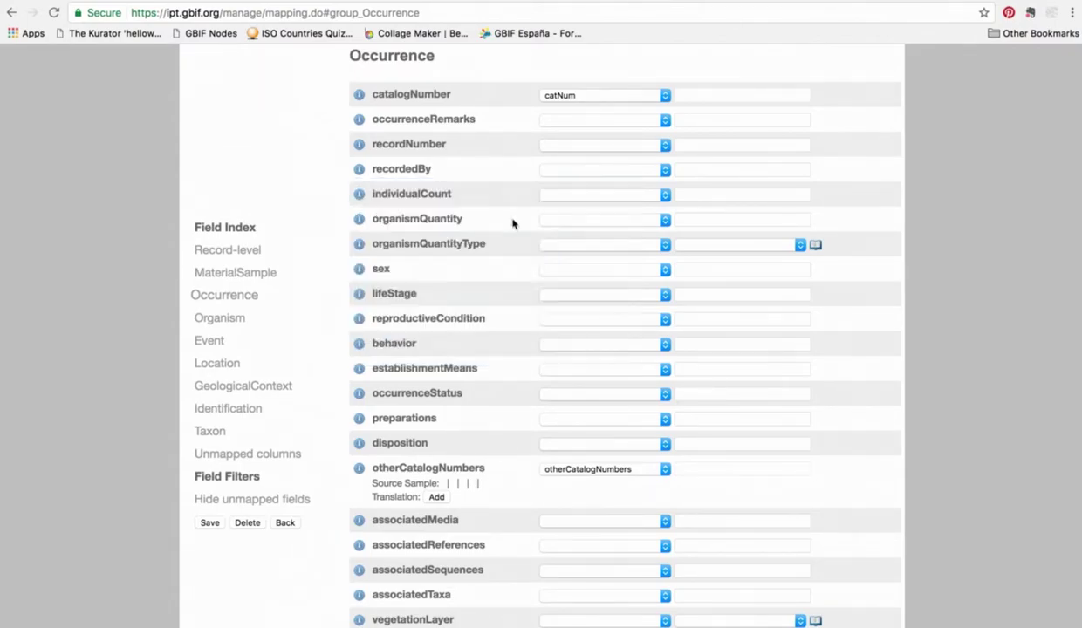
{"action": "left_click", "coordinate": [359, 169]}
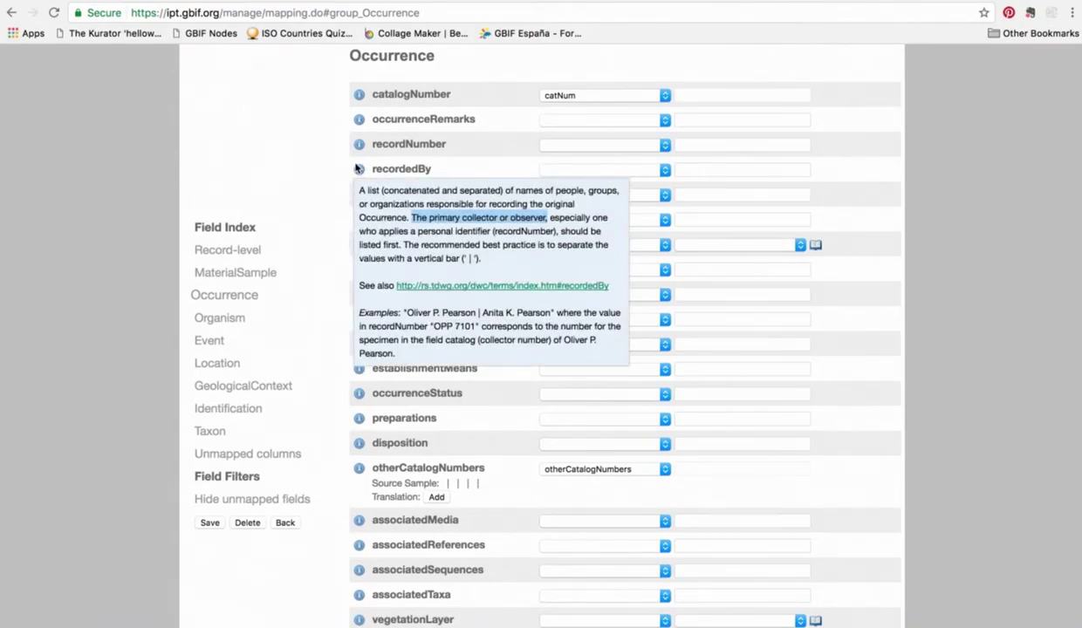
{"action": "left_click", "coordinate": [358, 168]}
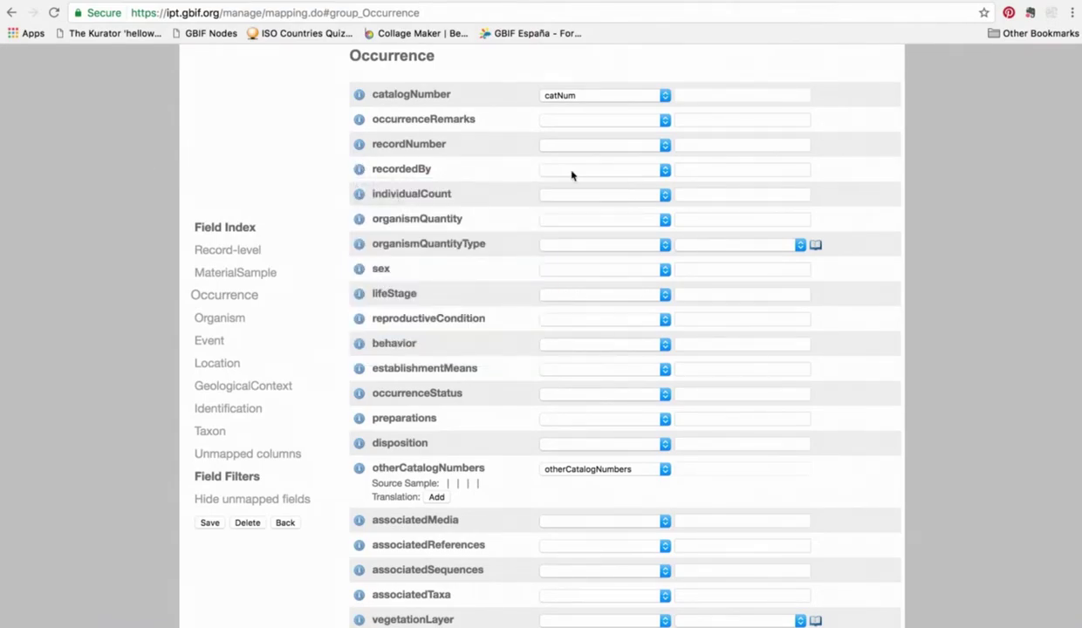
{"action": "left_click", "coordinate": [662, 170]}
{"action": "left_click", "coordinate": [607, 292]}
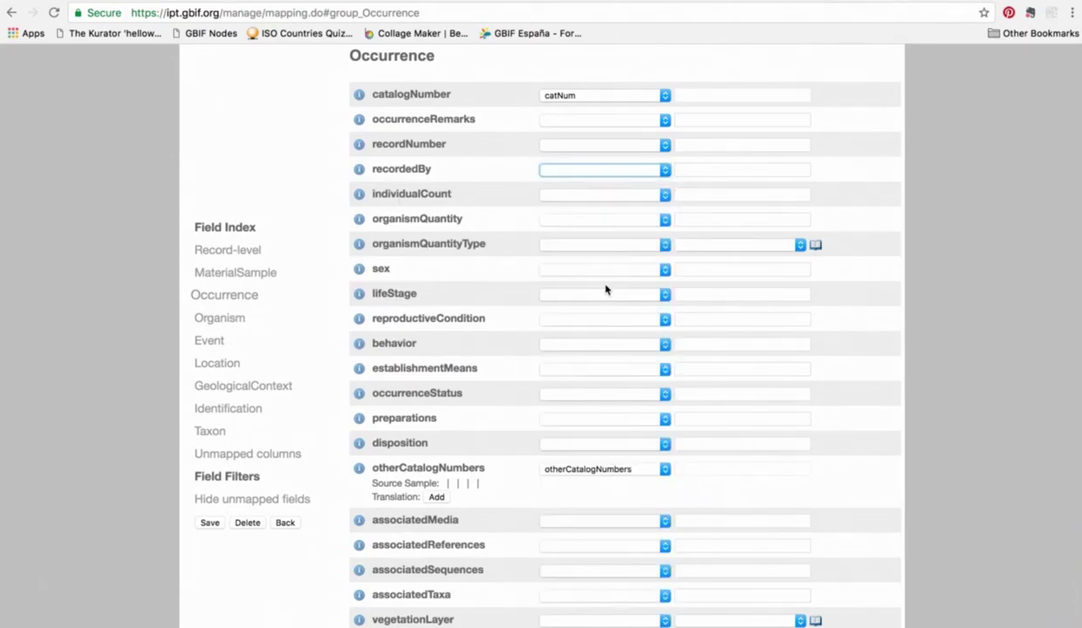
{"action": "left_click", "coordinate": [209, 523]}
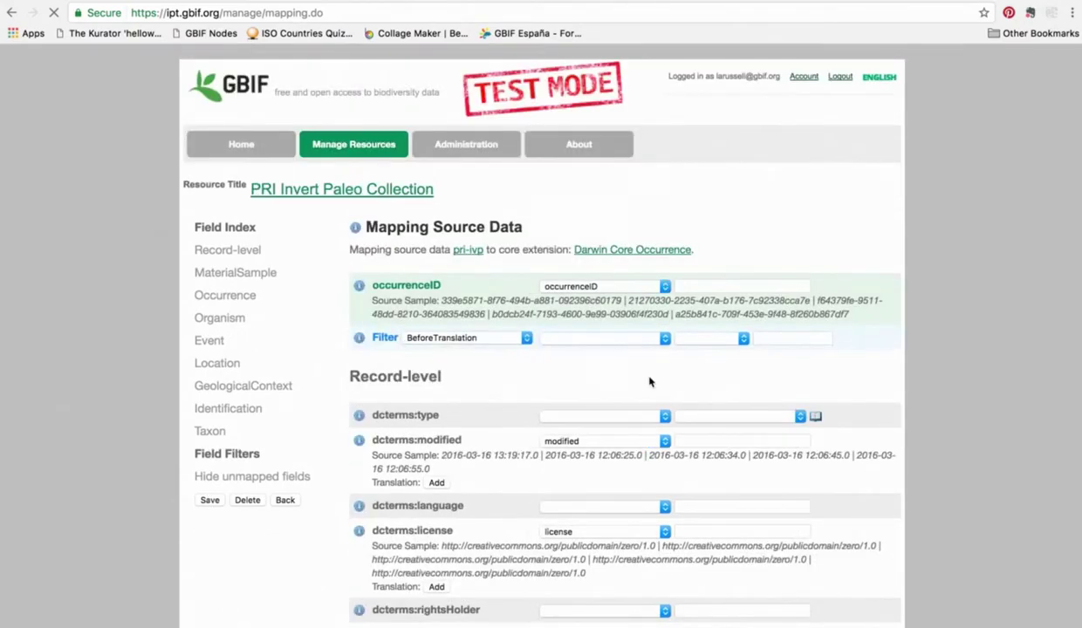
Give dcterms:type the constant Physical Object and dcterms:language the constant en, then save.
{"action": "scroll", "coordinate": [668, 386], "scroll_direction": "down", "scroll_amount": 5}
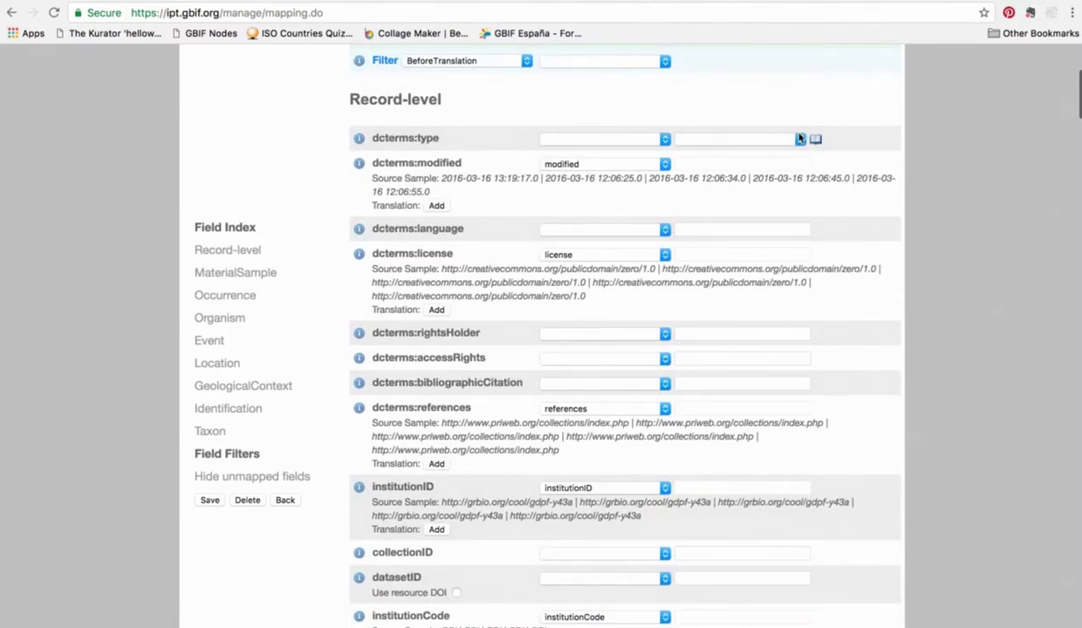
{"action": "left_click", "coordinate": [798, 138]}
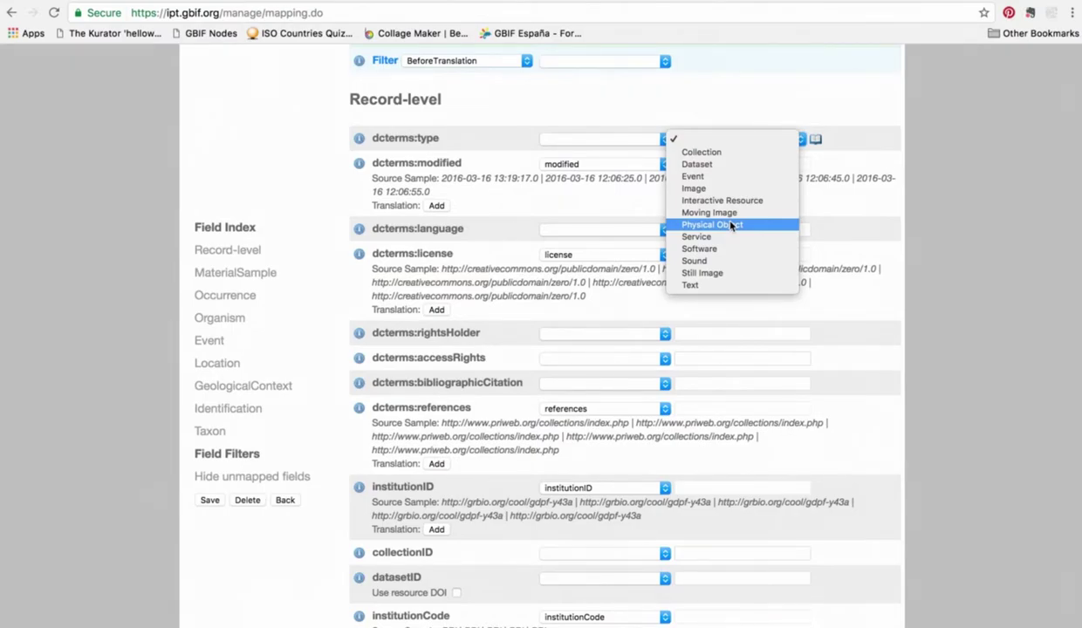
{"action": "left_click", "coordinate": [732, 226]}
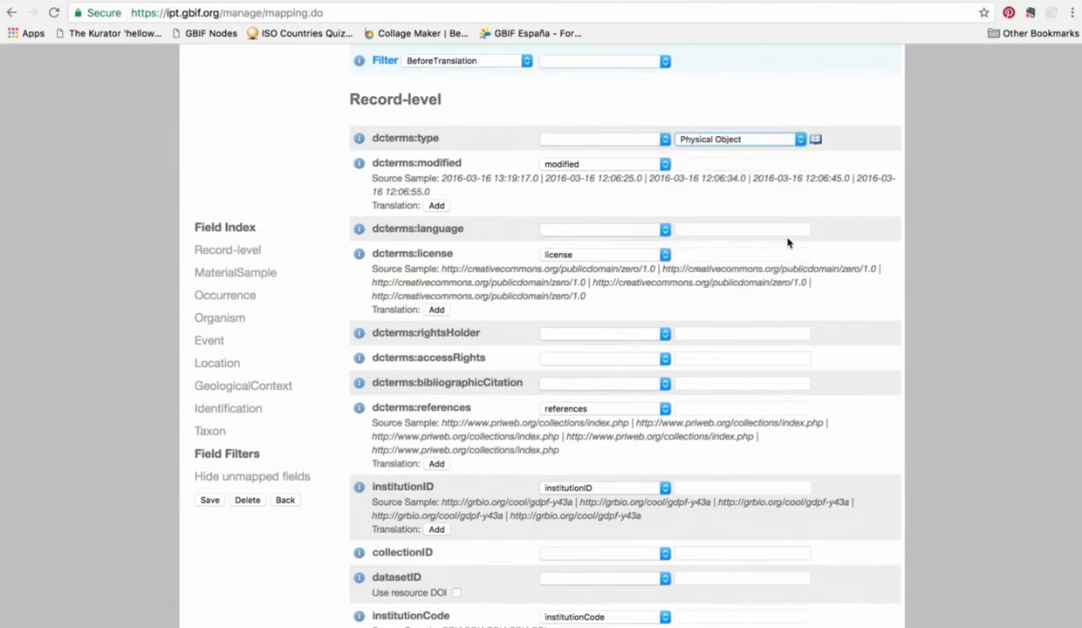
{"action": "left_click", "coordinate": [708, 231]}
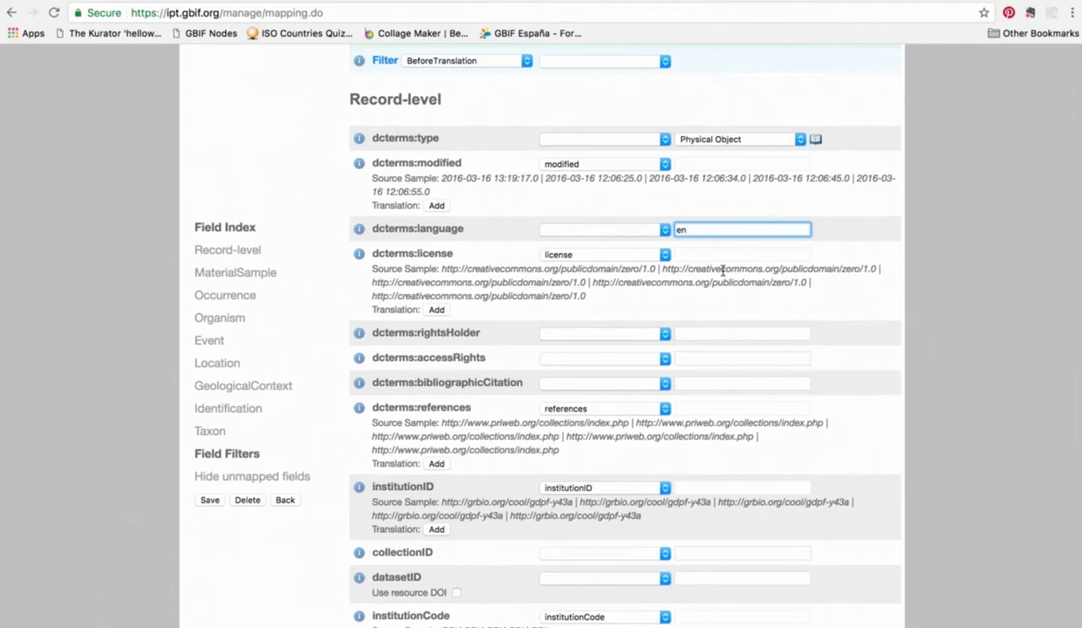
{"action": "left_click", "coordinate": [210, 500]}
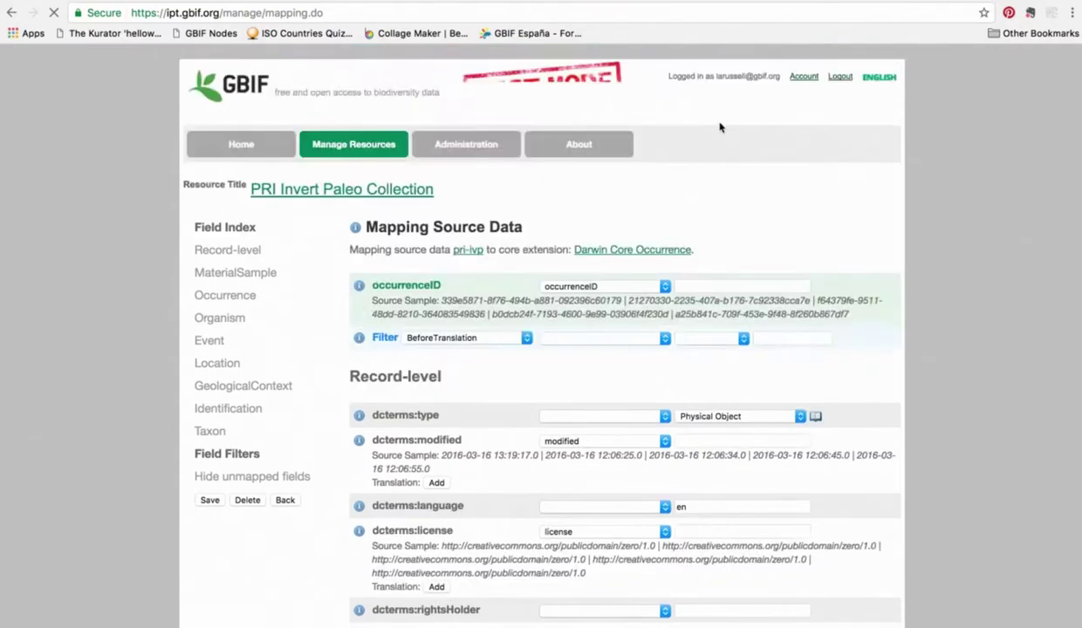
Add a filter keeping only records whose class equals Gastropoda.
{"action": "scroll", "coordinate": [756, 273], "scroll_direction": "down", "scroll_amount": 2}
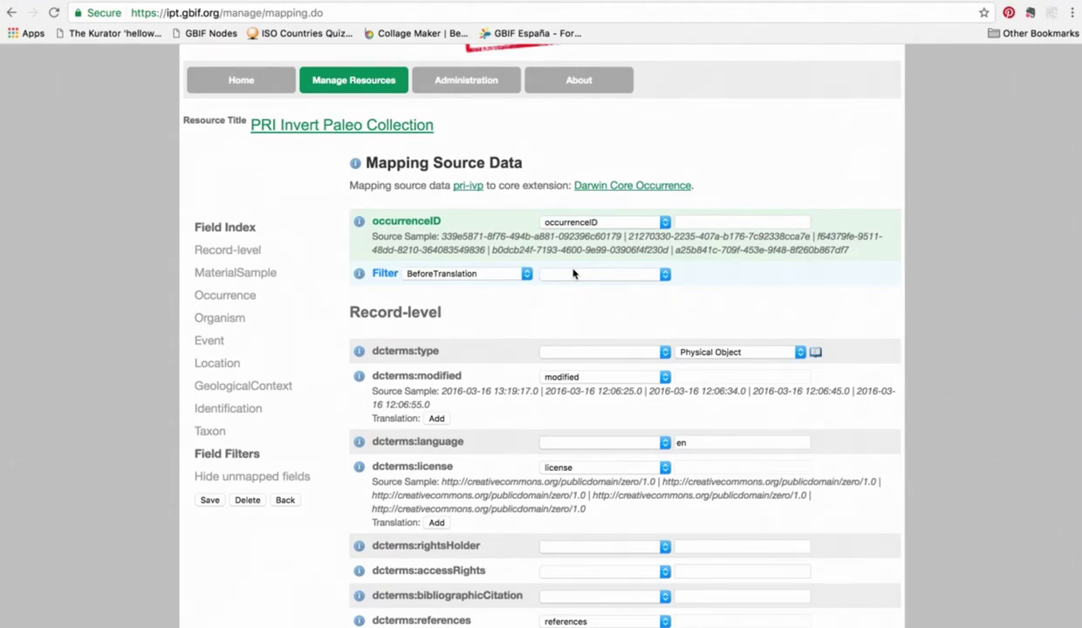
{"action": "left_click", "coordinate": [661, 275]}
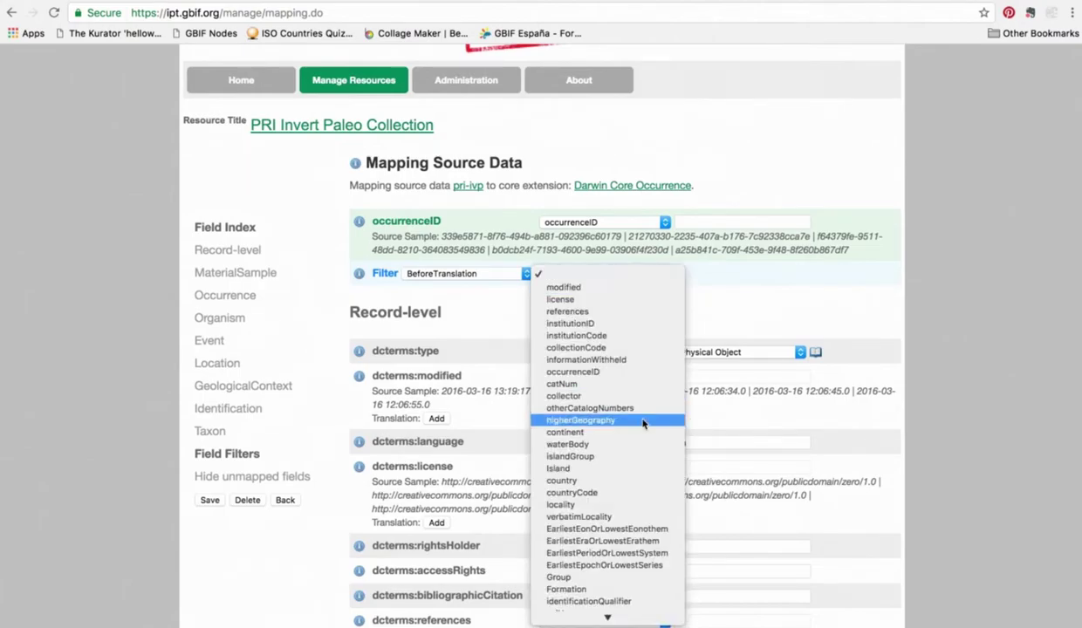
{"action": "scroll", "coordinate": [604, 586], "scroll_direction": "down", "scroll_amount": 3}
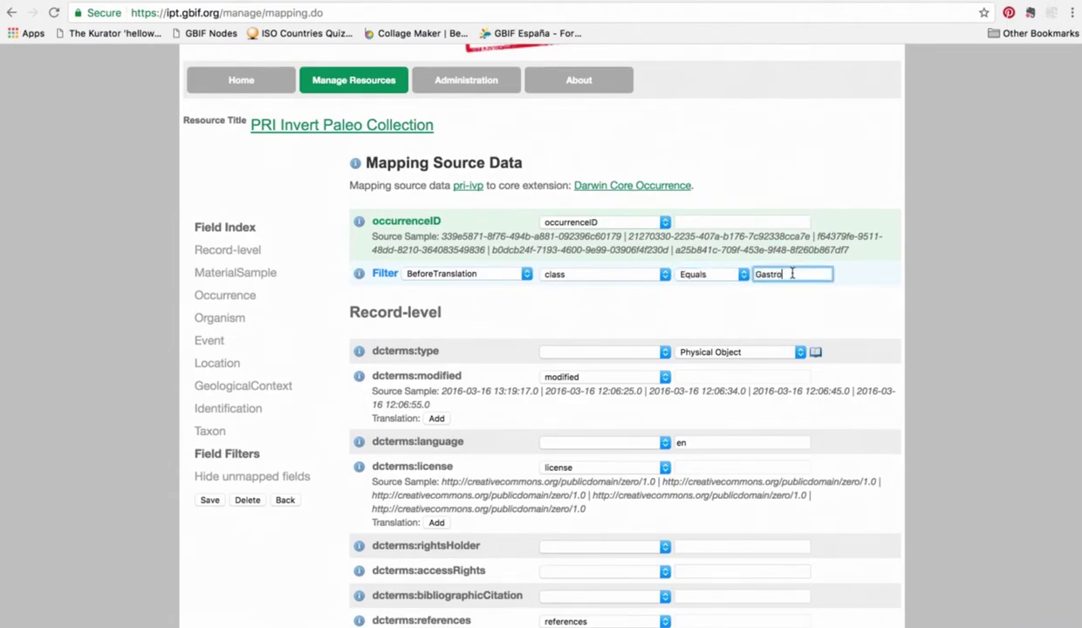
{"action": "type", "text": "stropoda"}
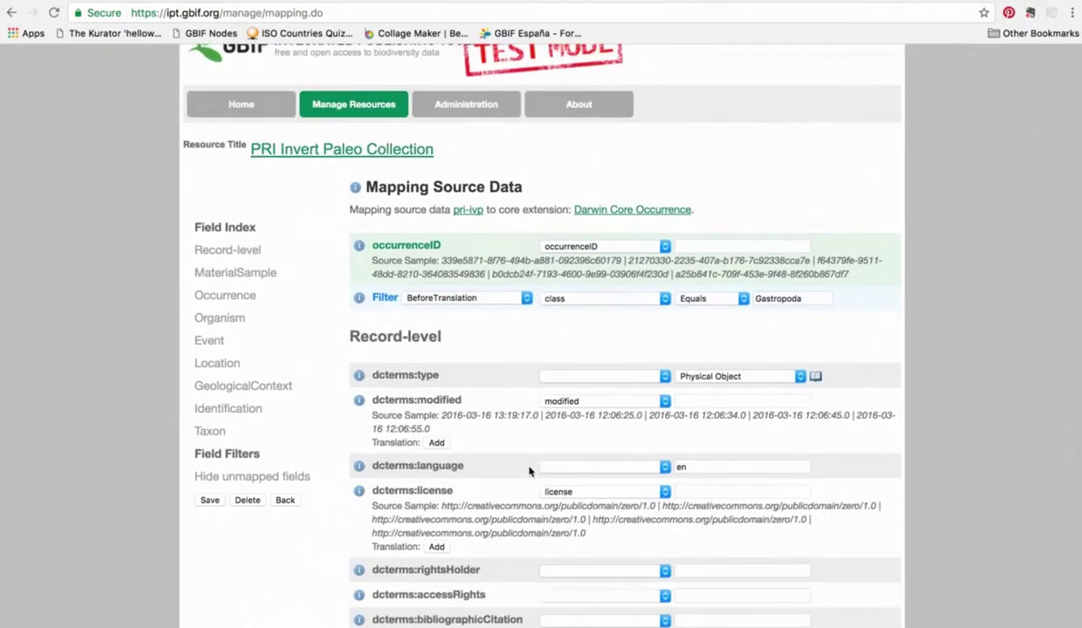
{"action": "scroll", "coordinate": [529, 471], "scroll_direction": "down", "scroll_amount": 9}
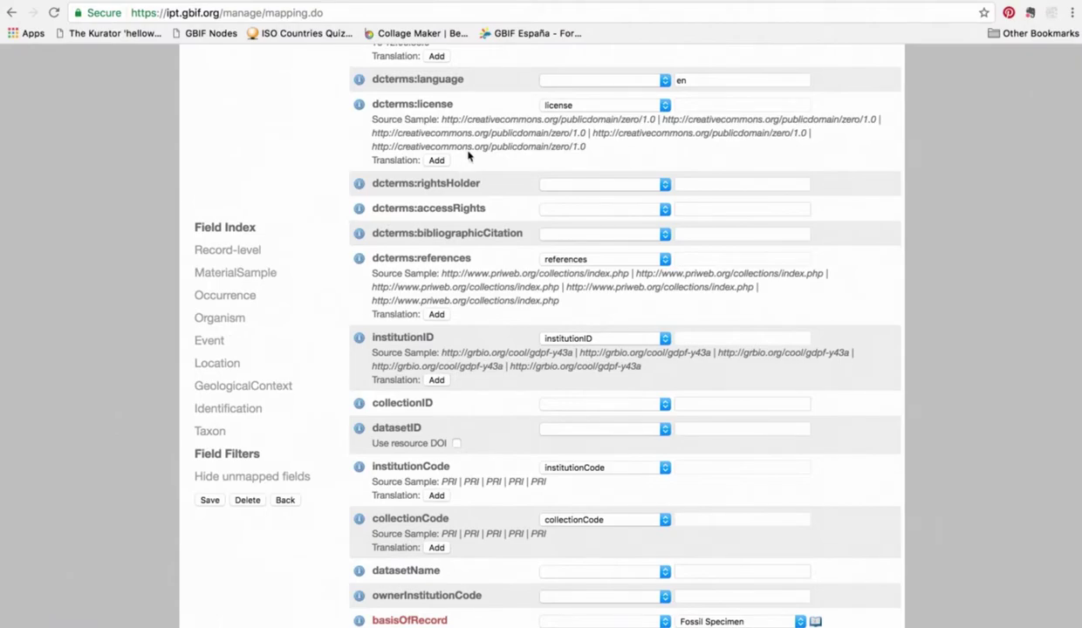
In the Taxon mappings, keep kingdom mapped to the pri-ivp kingdom source column.
{"action": "left_click", "coordinate": [223, 433]}
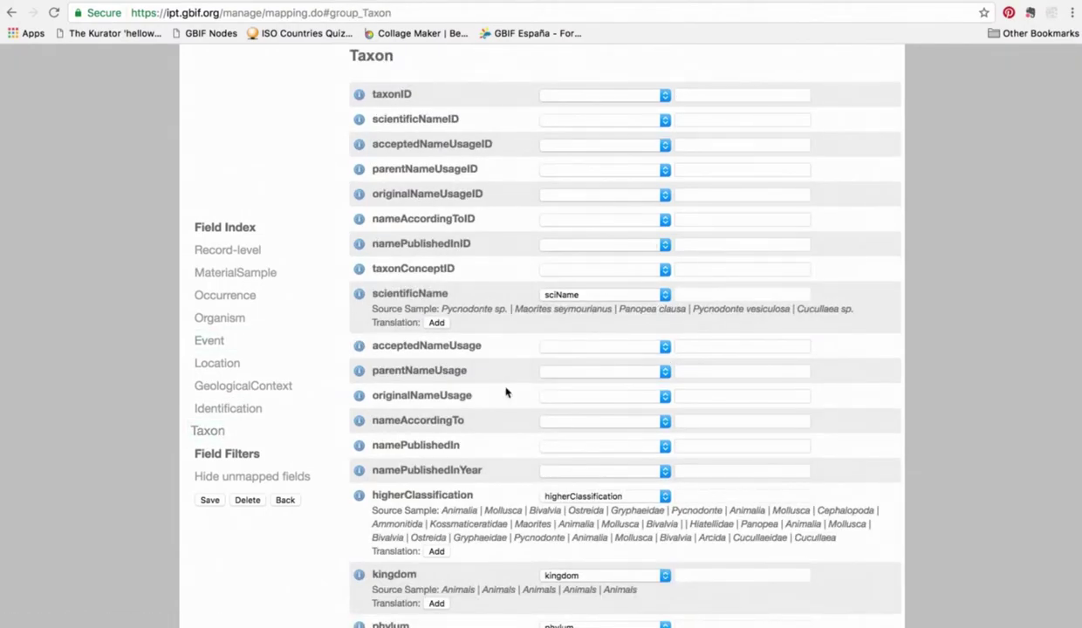
{"action": "scroll", "coordinate": [515, 425], "scroll_direction": "down", "scroll_amount": 7}
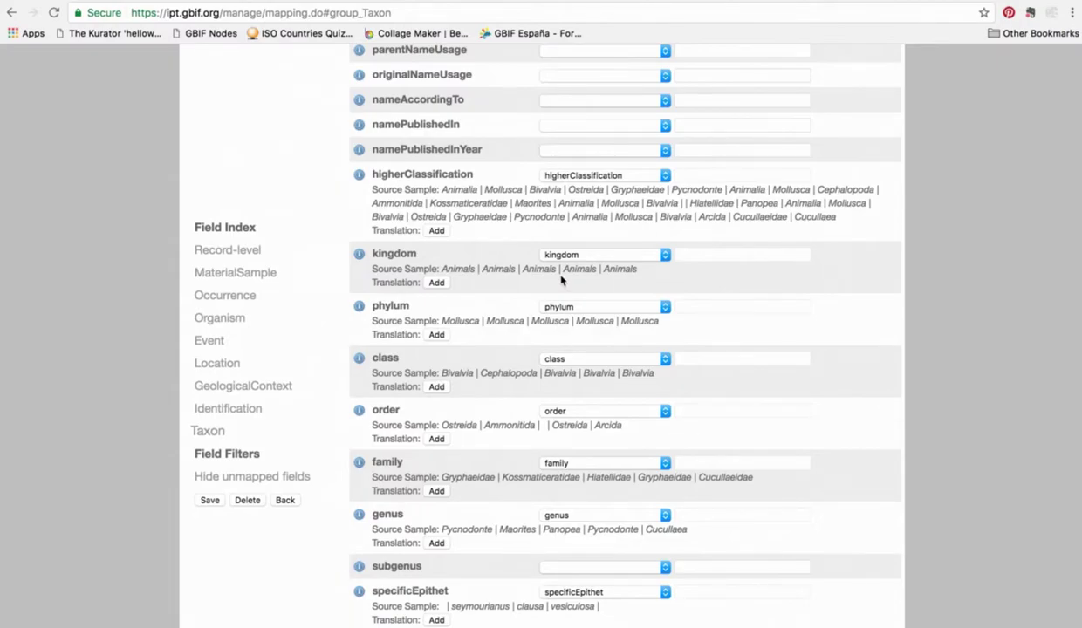
{"action": "left_click", "coordinate": [662, 254]}
{"action": "scroll", "coordinate": [606, 218], "scroll_direction": "up", "scroll_amount": 2}
{"action": "left_click", "coordinate": [605, 13]}
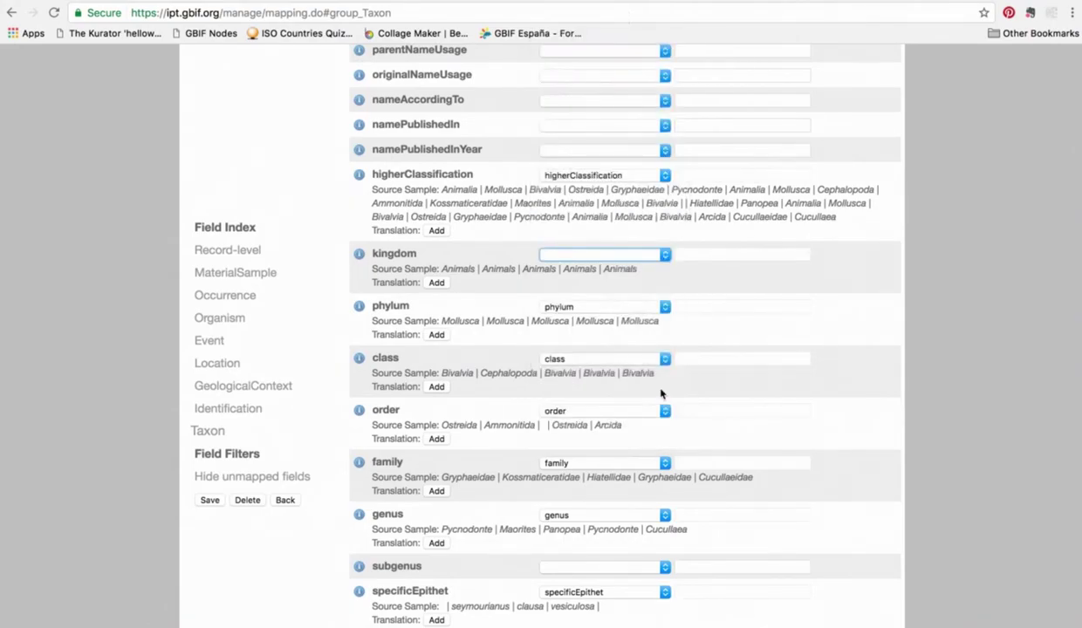
{"action": "left_click", "coordinate": [716, 258]}
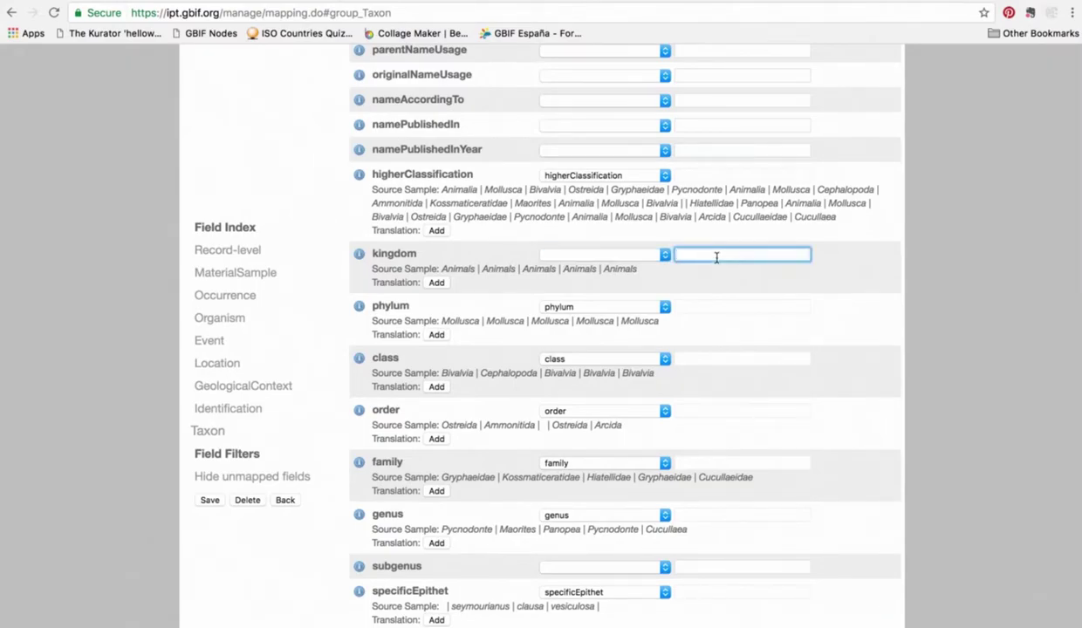
{"action": "left_click", "coordinate": [662, 256]}
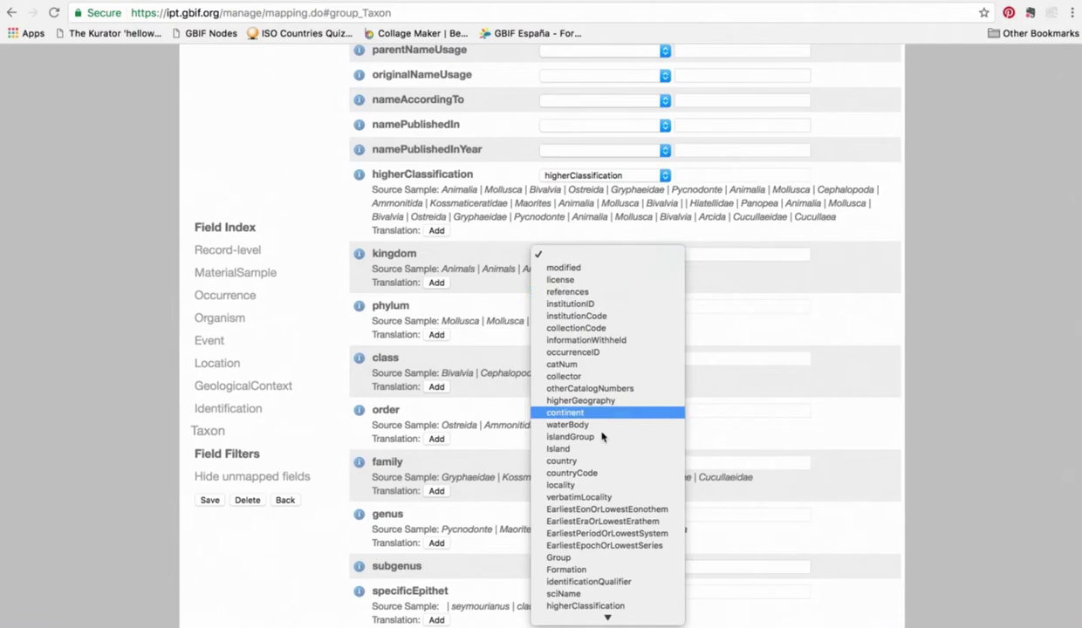
{"action": "scroll", "coordinate": [593, 567], "scroll_direction": "down", "scroll_amount": 3}
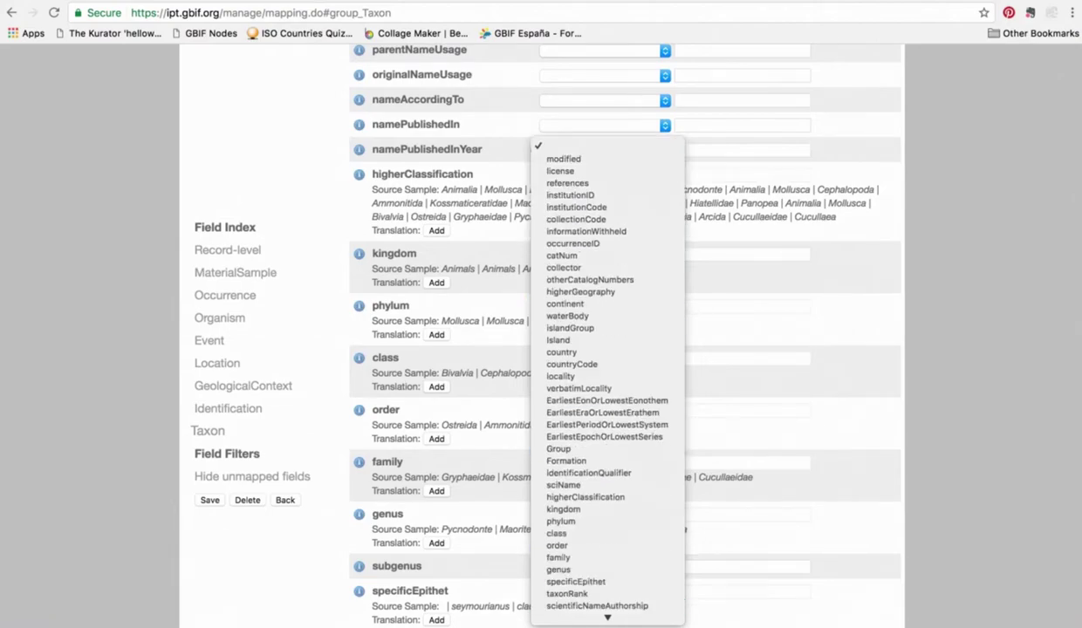
{"action": "left_click", "coordinate": [571, 508]}
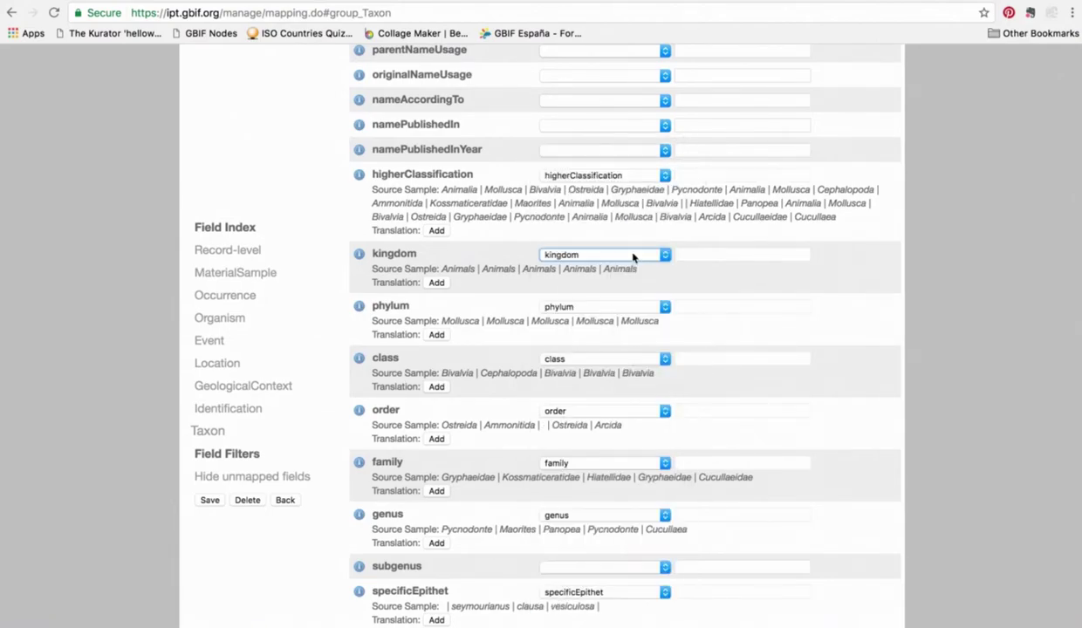
Add a kingdom translation from Animals to Animalia and save it.
{"action": "left_click", "coordinate": [436, 283]}
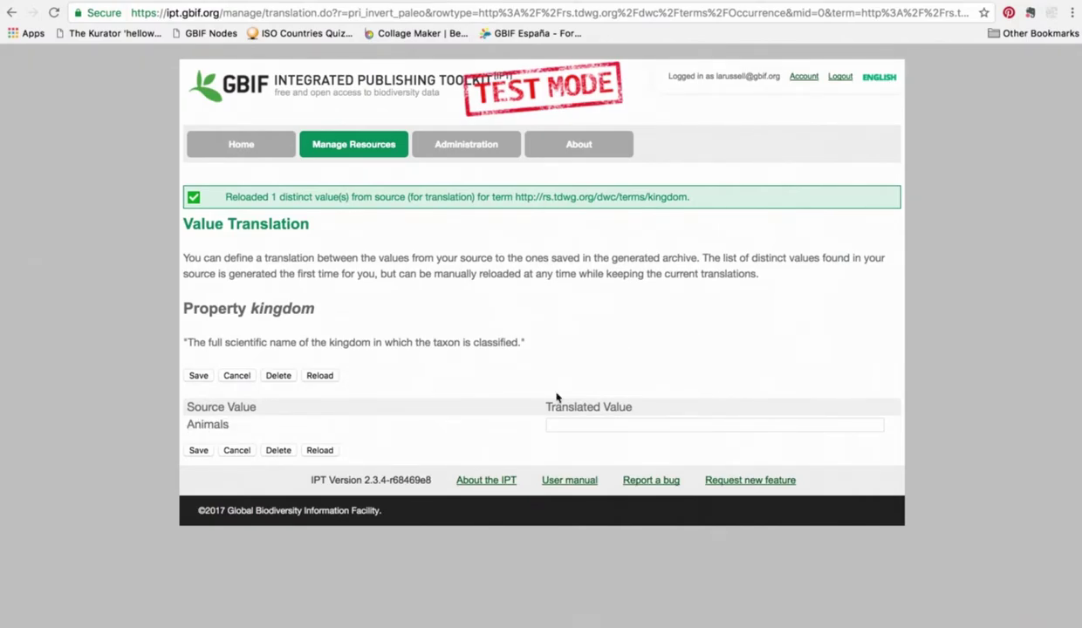
{"action": "left_click", "coordinate": [567, 427]}
{"action": "type", "text": "Animalia"}
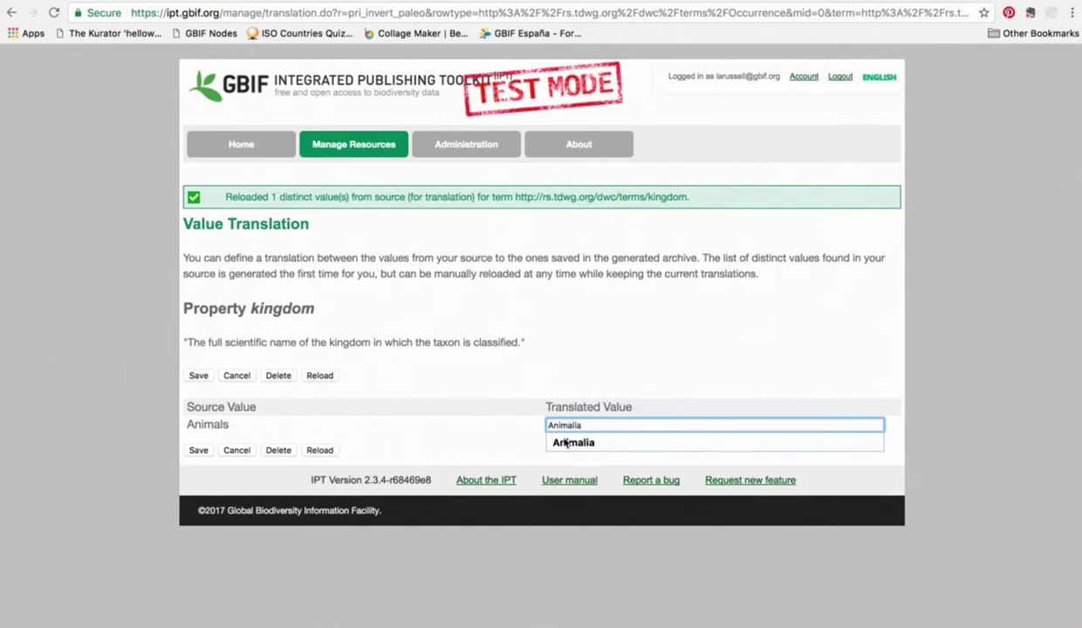
{"action": "left_click", "coordinate": [565, 442]}
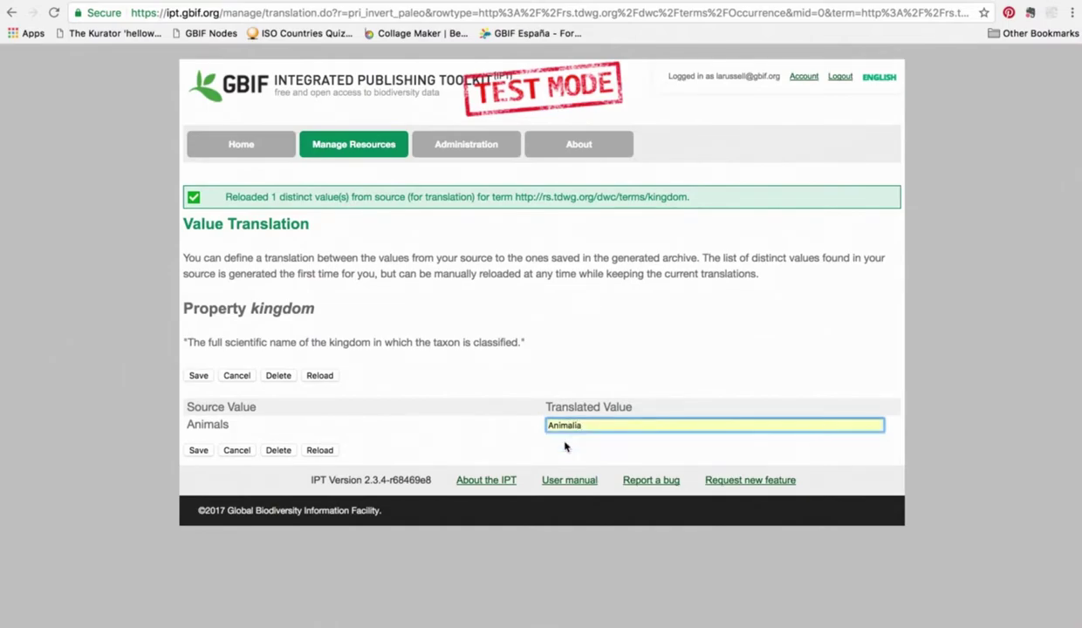
{"action": "left_click", "coordinate": [199, 450]}
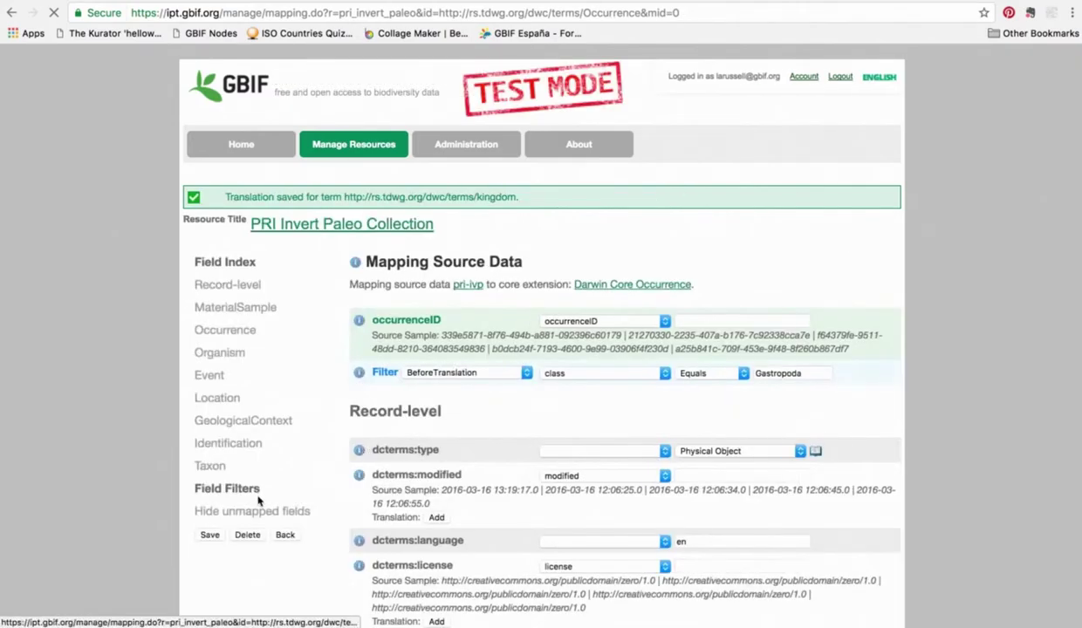
{"action": "left_click", "coordinate": [209, 535]}
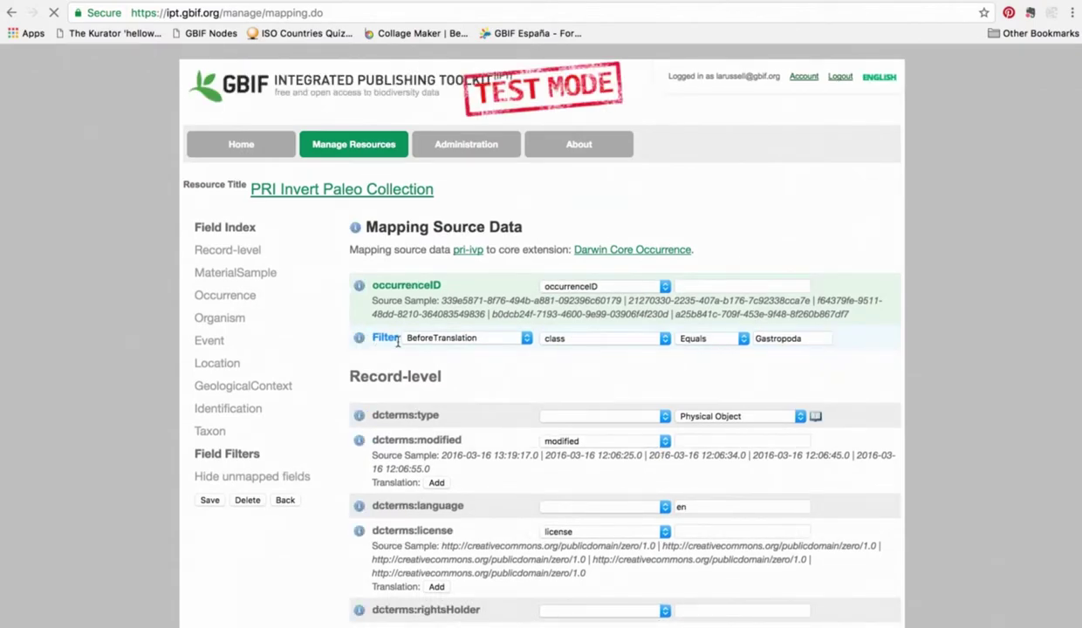
{"action": "left_click", "coordinate": [524, 339]}
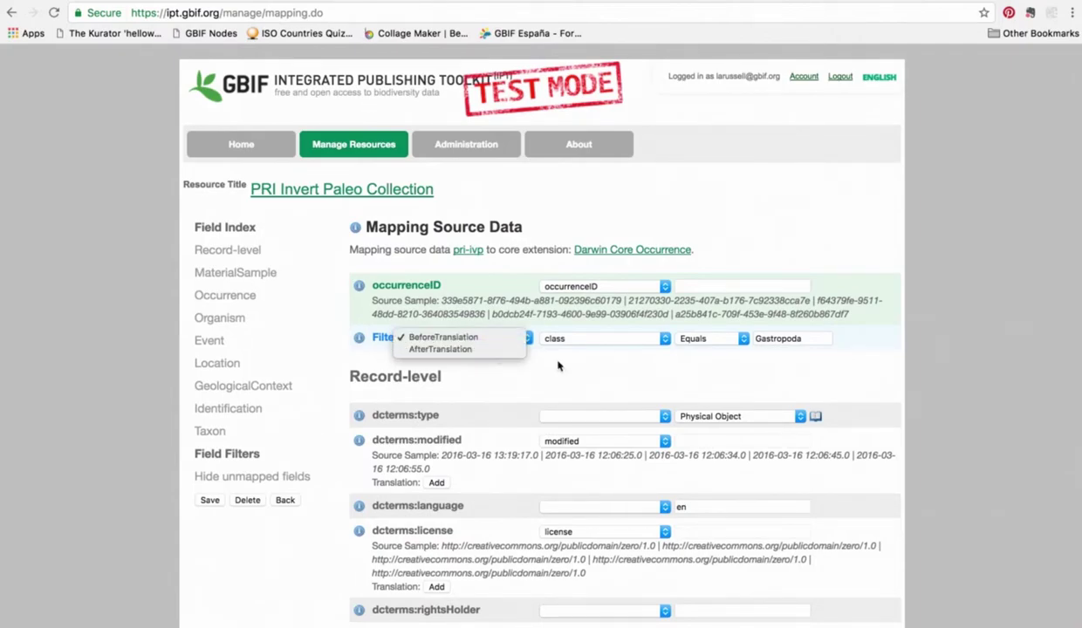
{"action": "left_click", "coordinate": [558, 367]}
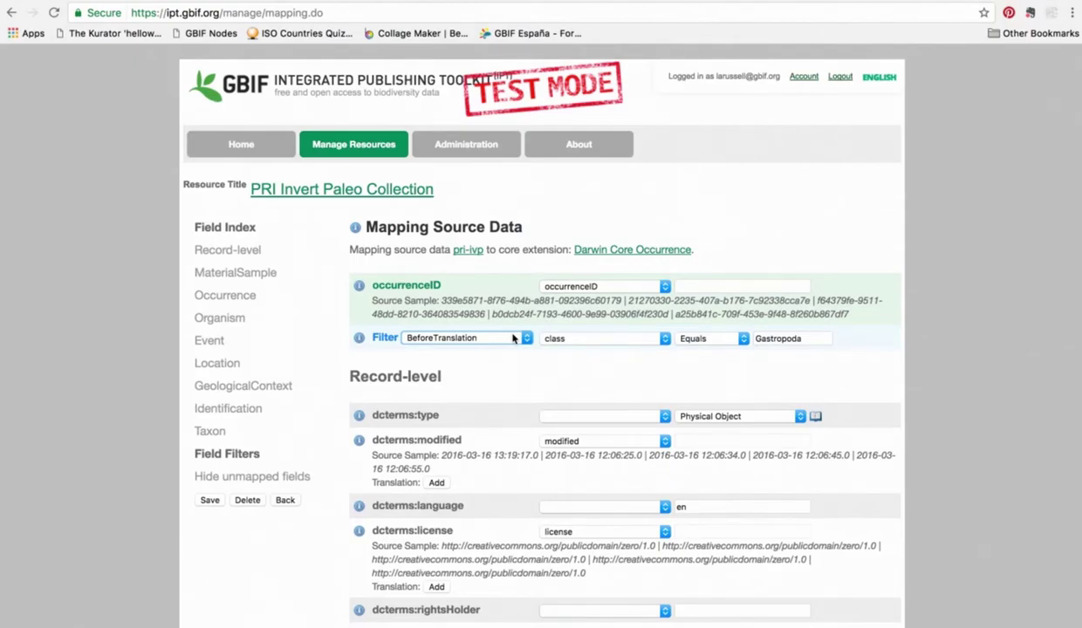
{"action": "scroll", "coordinate": [599, 360], "scroll_direction": "down", "scroll_amount": 5}
{"action": "scroll", "coordinate": [615, 371], "scroll_direction": "down", "scroll_amount": 5}
{"action": "scroll", "coordinate": [620, 332], "scroll_direction": "up", "scroll_amount": 8}
{"action": "scroll", "coordinate": [619, 400], "scroll_direction": "up", "scroll_amount": 2}
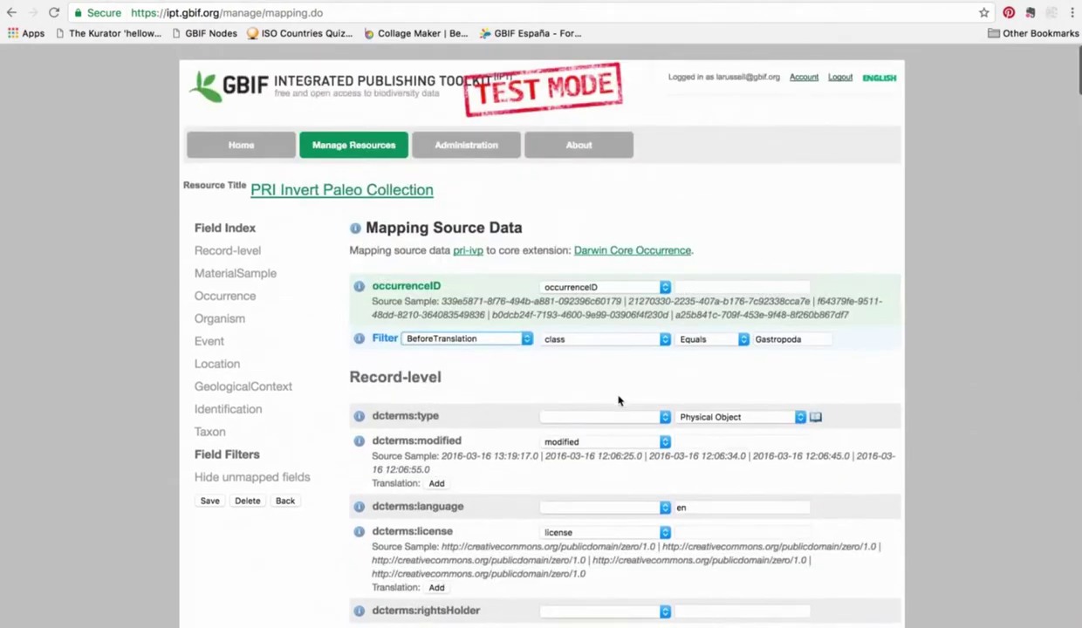
From the resource overview, add an Audubon Media Description extension mapping.
{"action": "left_click", "coordinate": [297, 189]}
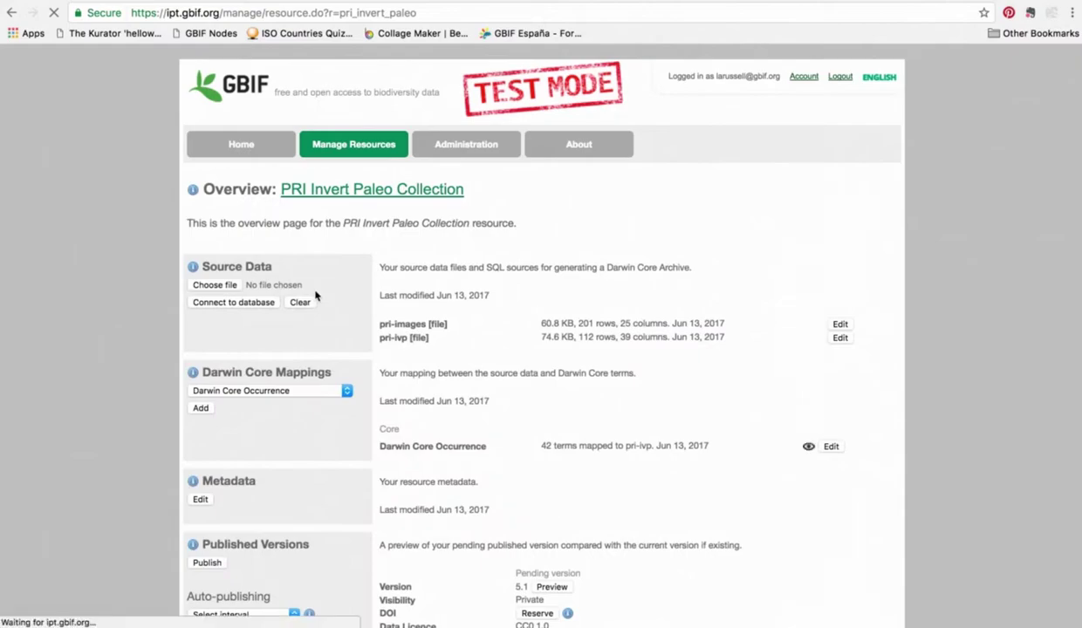
{"action": "scroll", "coordinate": [303, 447], "scroll_direction": "down", "scroll_amount": 1}
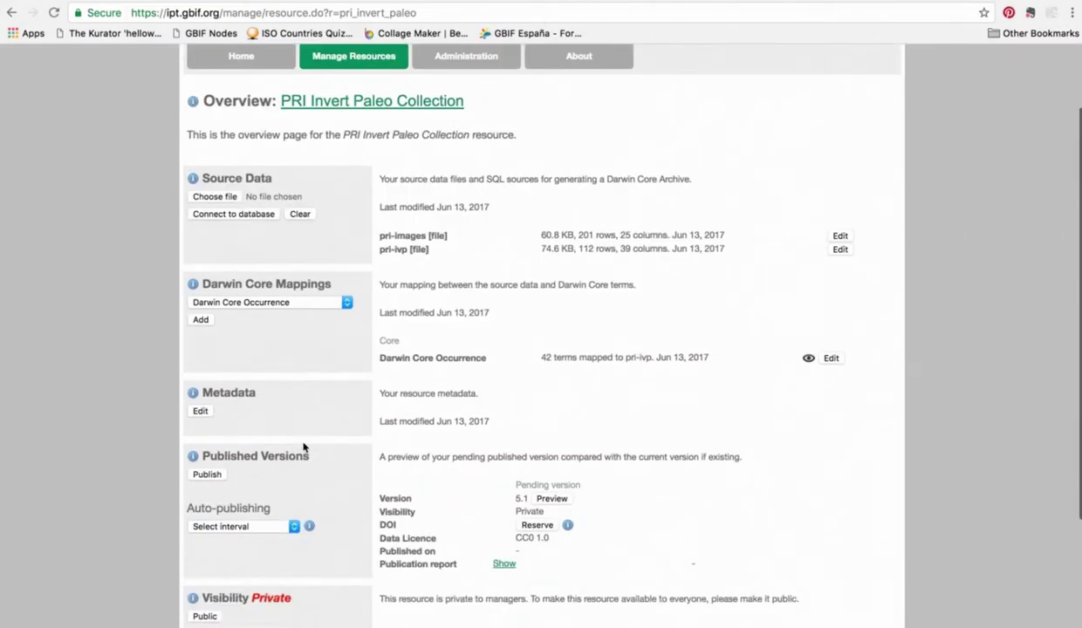
{"action": "left_click", "coordinate": [347, 302]}
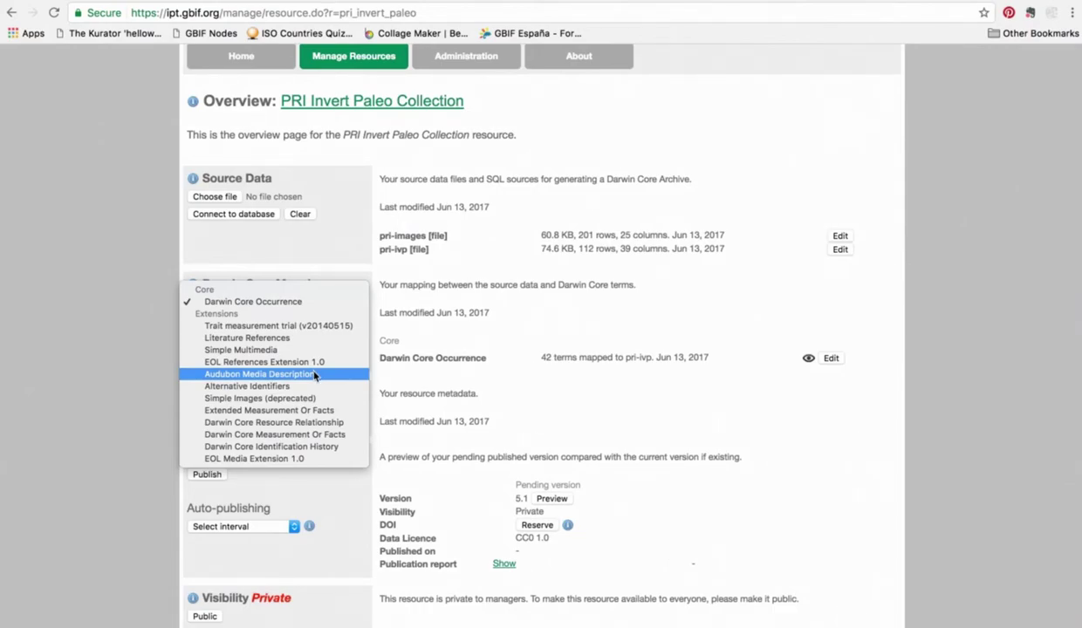
{"action": "left_click", "coordinate": [314, 375]}
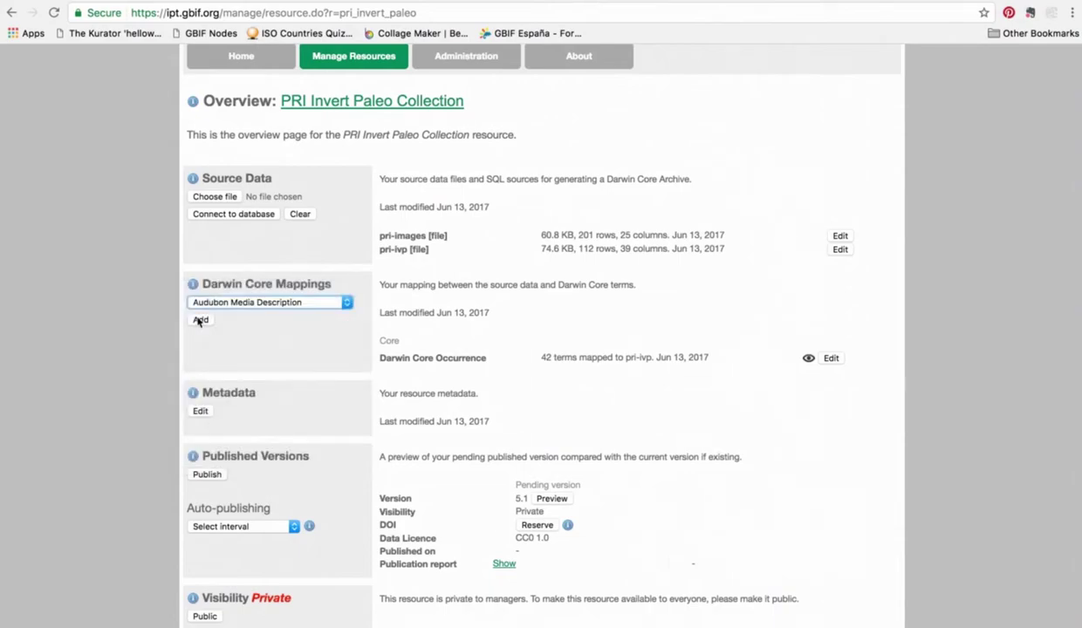
{"action": "left_click", "coordinate": [200, 321]}
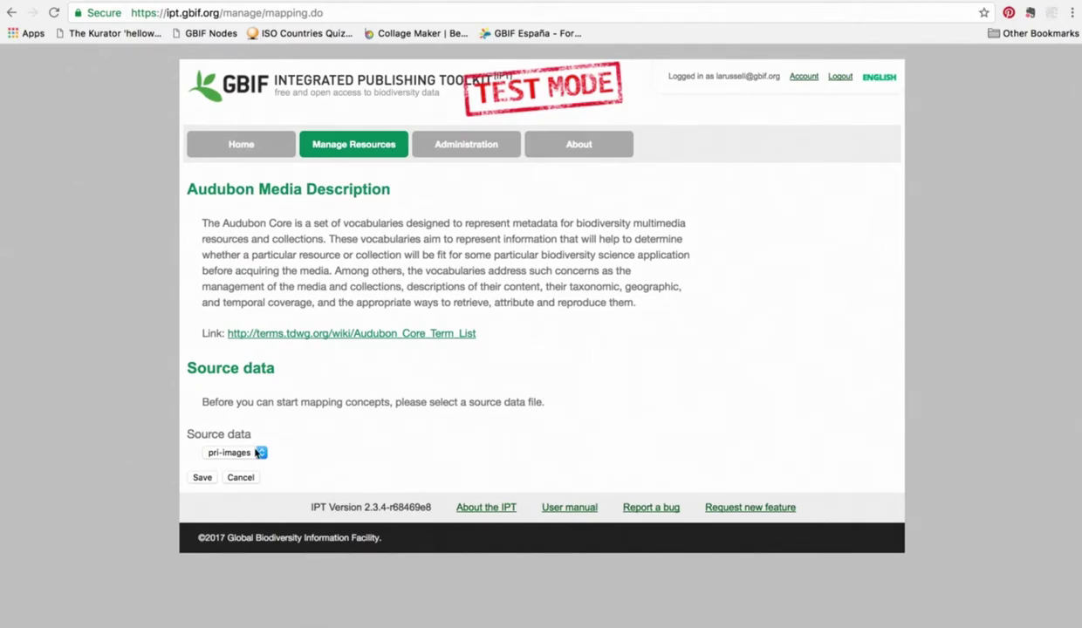
Use pri-images as the source and review the automapped occurrenceID and dcterms:identifier fields.
{"action": "left_click", "coordinate": [202, 476]}
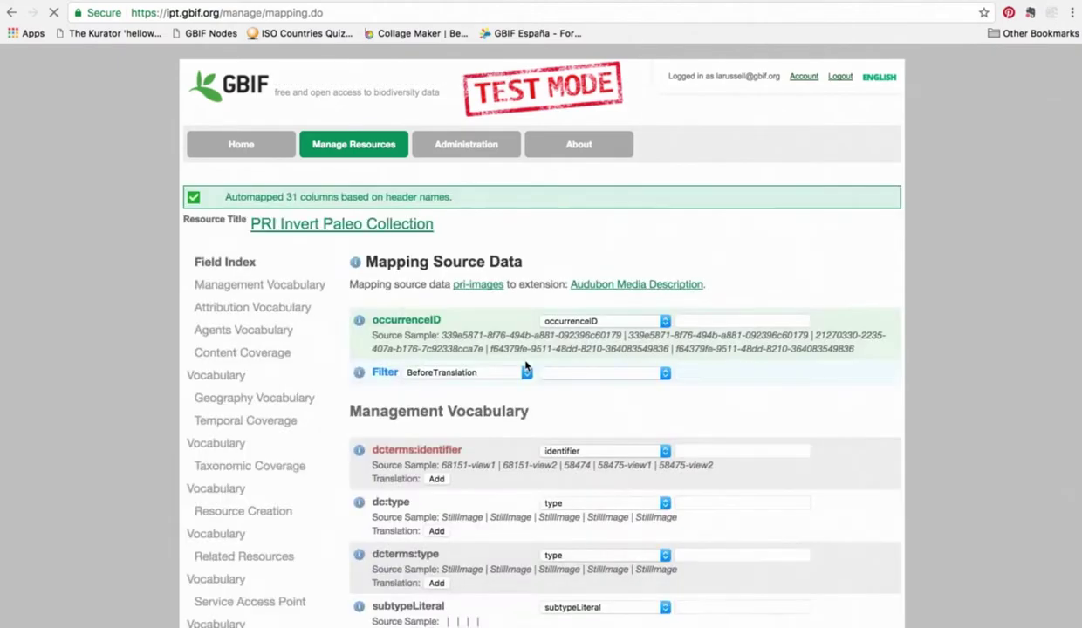
{"action": "scroll", "coordinate": [414, 384], "scroll_direction": "down", "scroll_amount": 2}
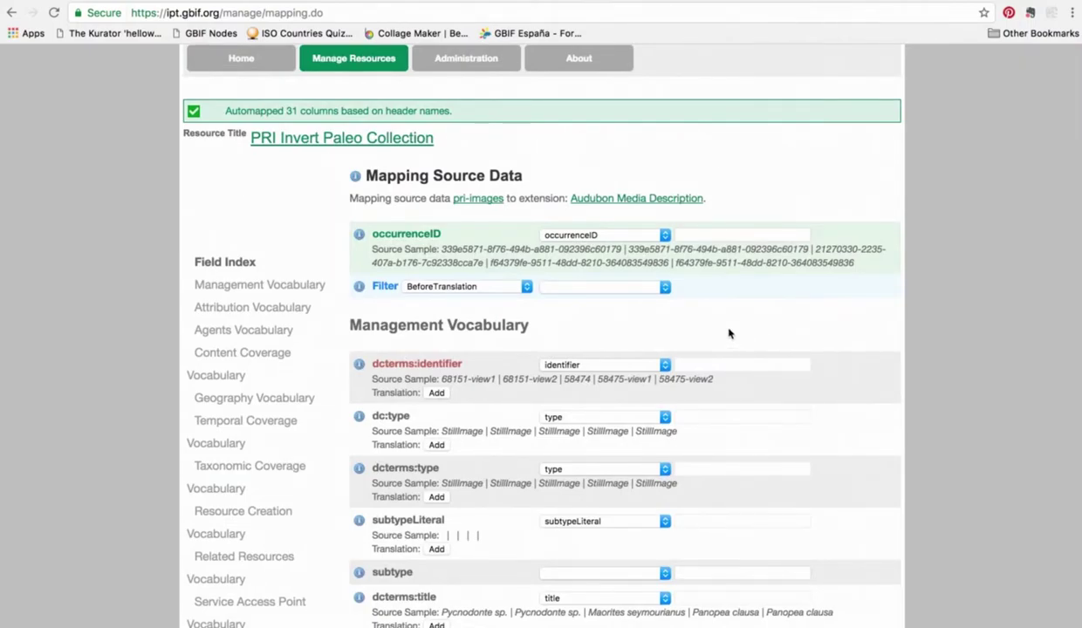
{"action": "scroll", "coordinate": [698, 314], "scroll_direction": "up", "scroll_amount": 2}
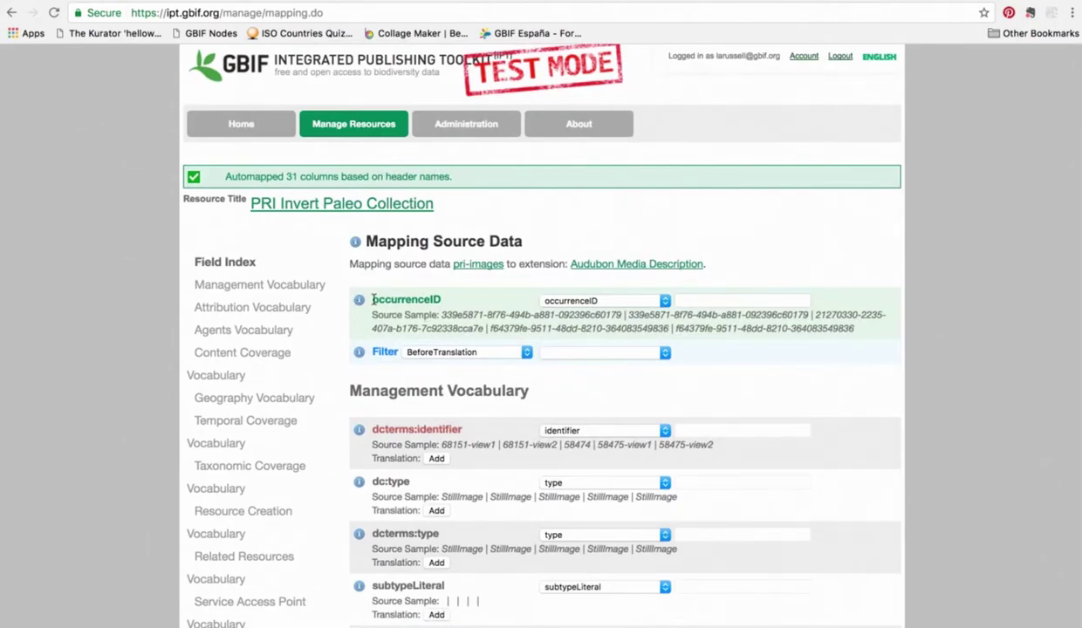
{"action": "left_click_drag", "start_coordinate": [373, 300], "coordinate": [832, 319]}
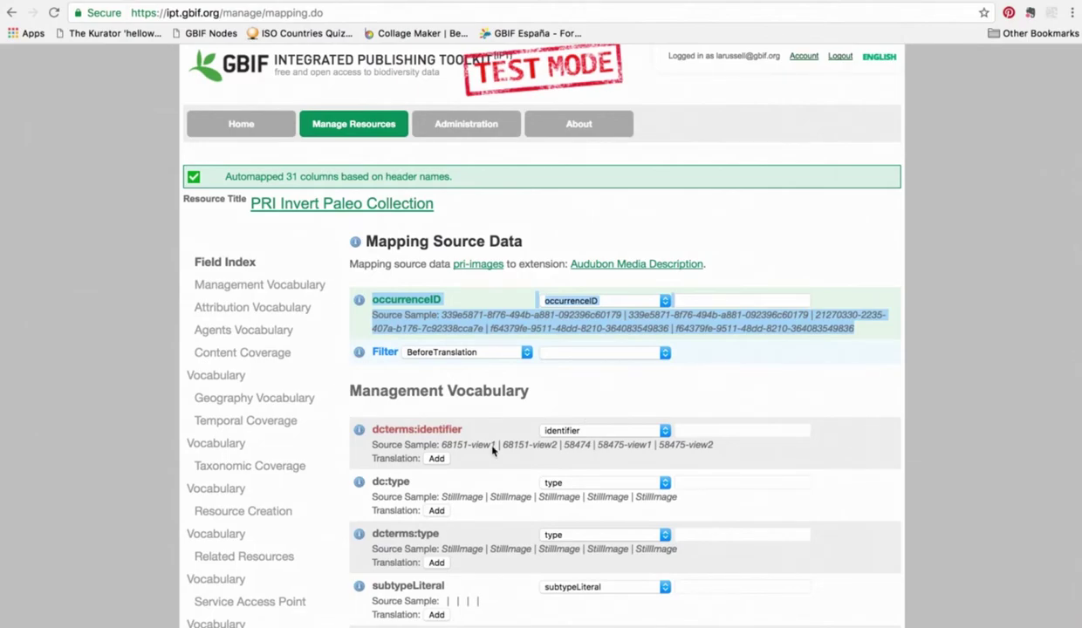
{"action": "left_click", "coordinate": [445, 443]}
{"action": "left_click_drag", "start_coordinate": [442, 445], "coordinate": [498, 446]}
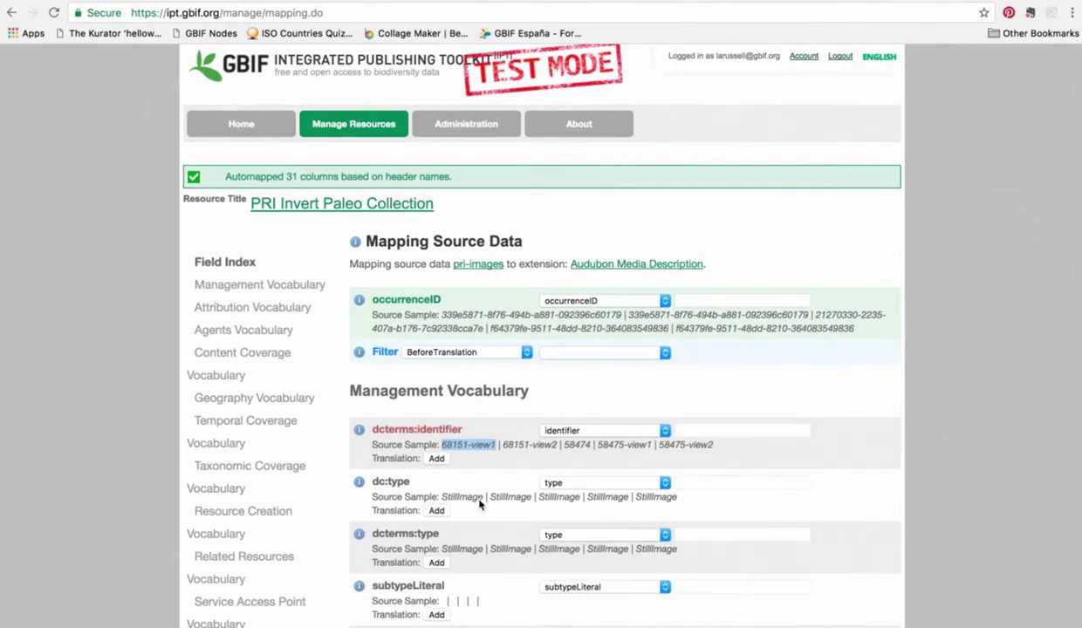
{"action": "scroll", "coordinate": [479, 504], "scroll_direction": "down", "scroll_amount": 5}
{"action": "scroll", "coordinate": [479, 504], "scroll_direction": "up", "scroll_amount": 3}
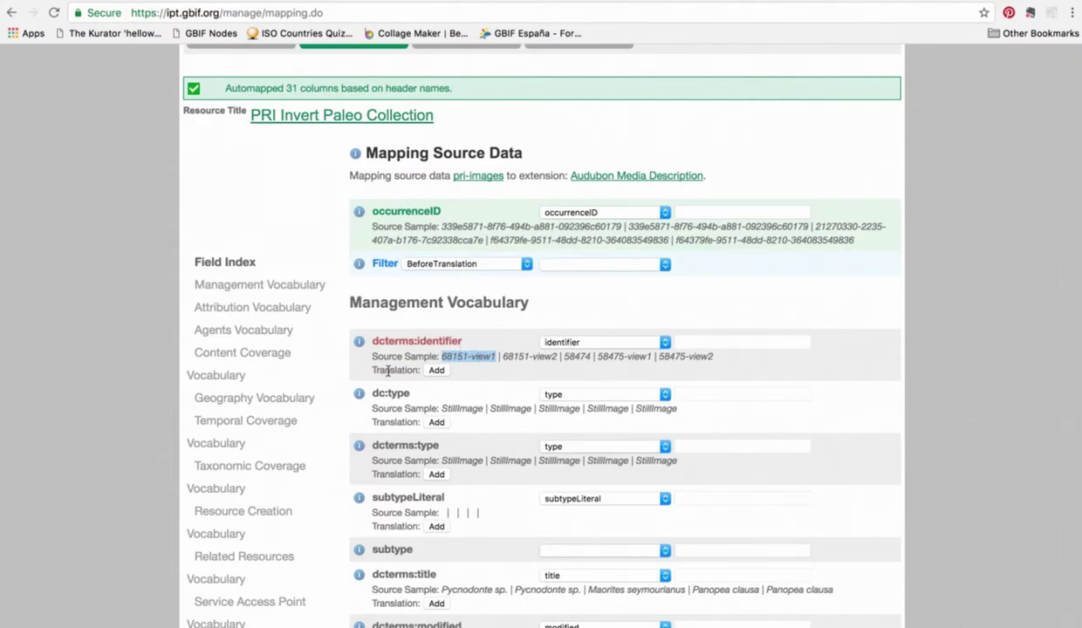
Check the accessURI sample image URLs, then save the Audubon Media Description mapping.
{"action": "scroll", "coordinate": [503, 509], "scroll_direction": "down", "scroll_amount": 6}
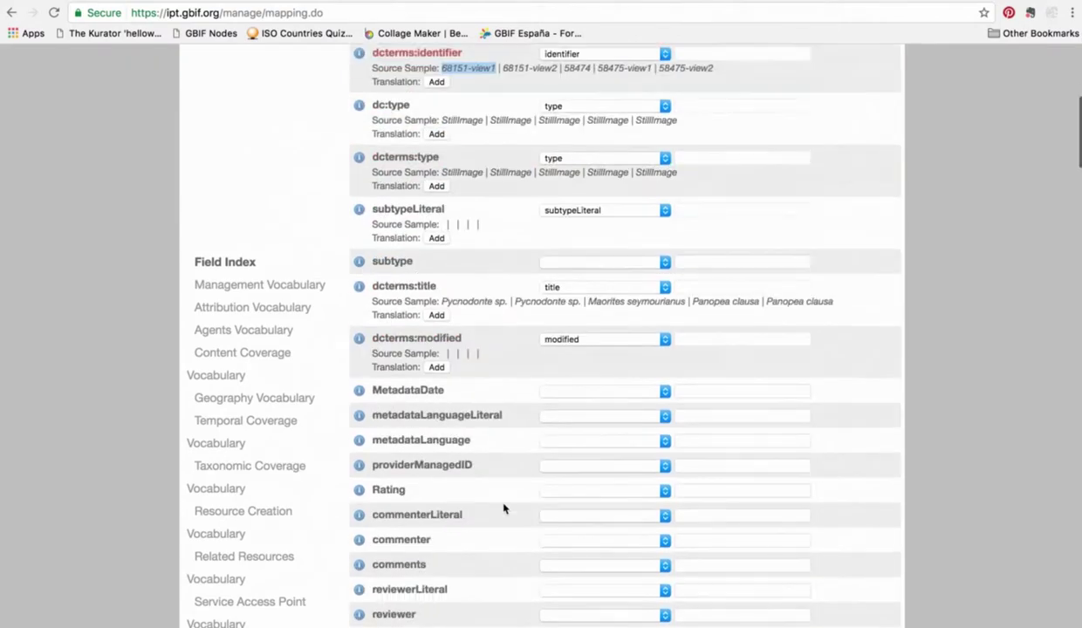
{"action": "scroll", "coordinate": [504, 498], "scroll_direction": "down", "scroll_amount": 20}
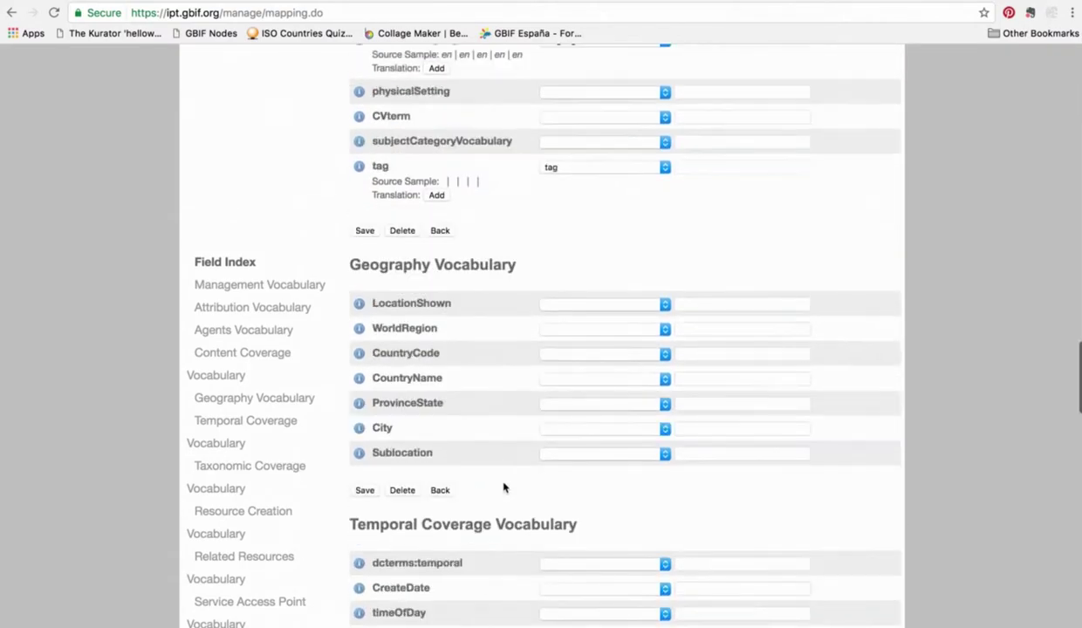
{"action": "scroll", "coordinate": [503, 487], "scroll_direction": "down", "scroll_amount": 15}
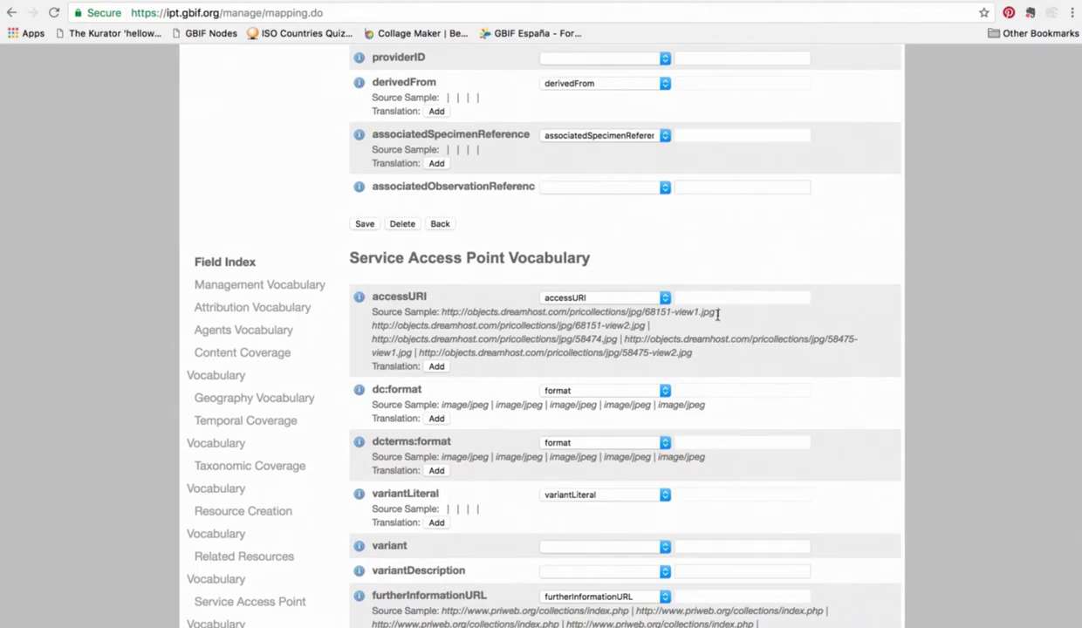
{"action": "left_click_drag", "start_coordinate": [718, 315], "coordinate": [442, 316]}
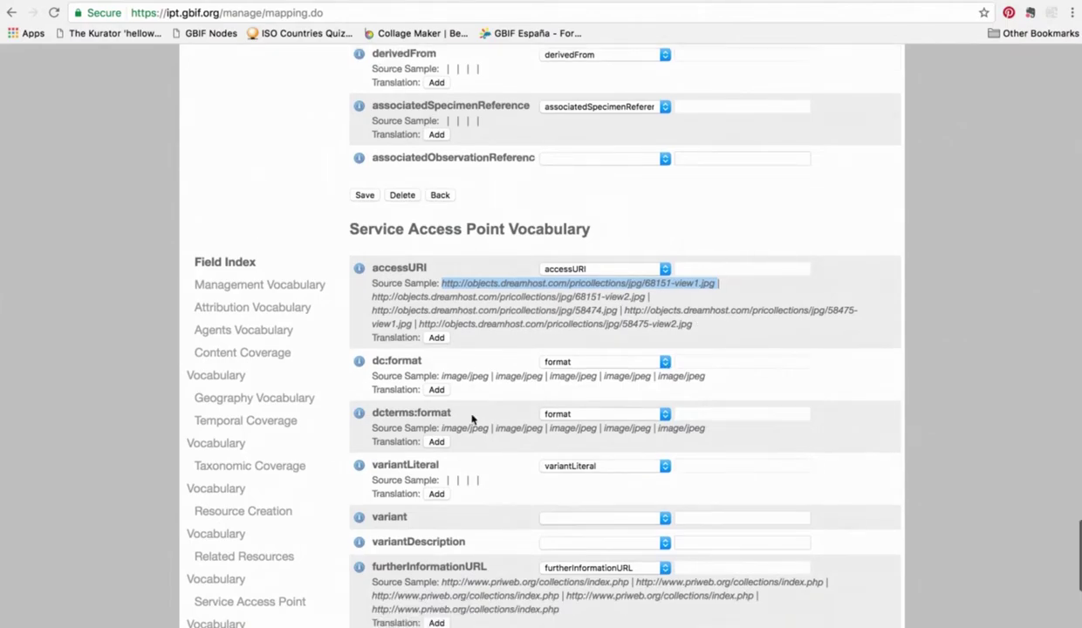
{"action": "scroll", "coordinate": [472, 420], "scroll_direction": "down", "scroll_amount": 2}
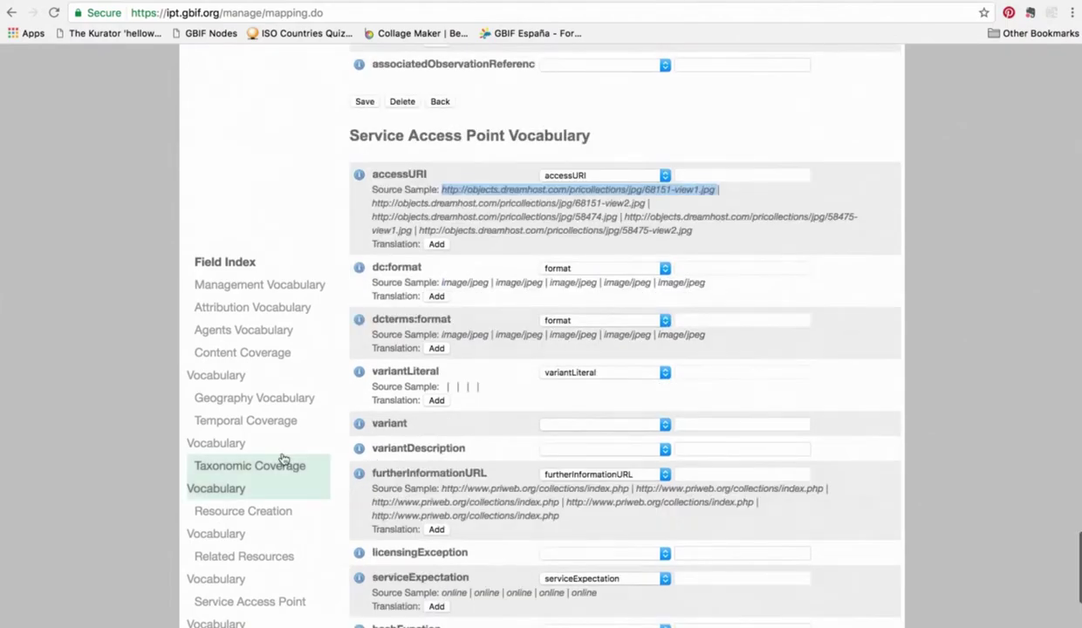
{"action": "right_click", "coordinate": [254, 196]}
{"action": "key", "text": "Escape"}
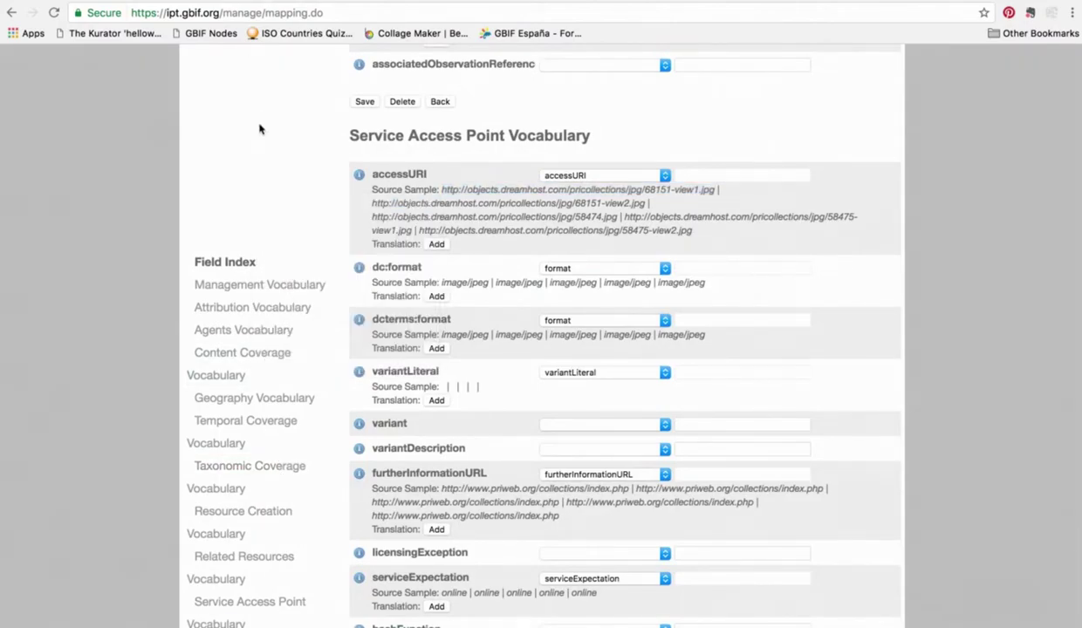
{"action": "left_click", "coordinate": [363, 102]}
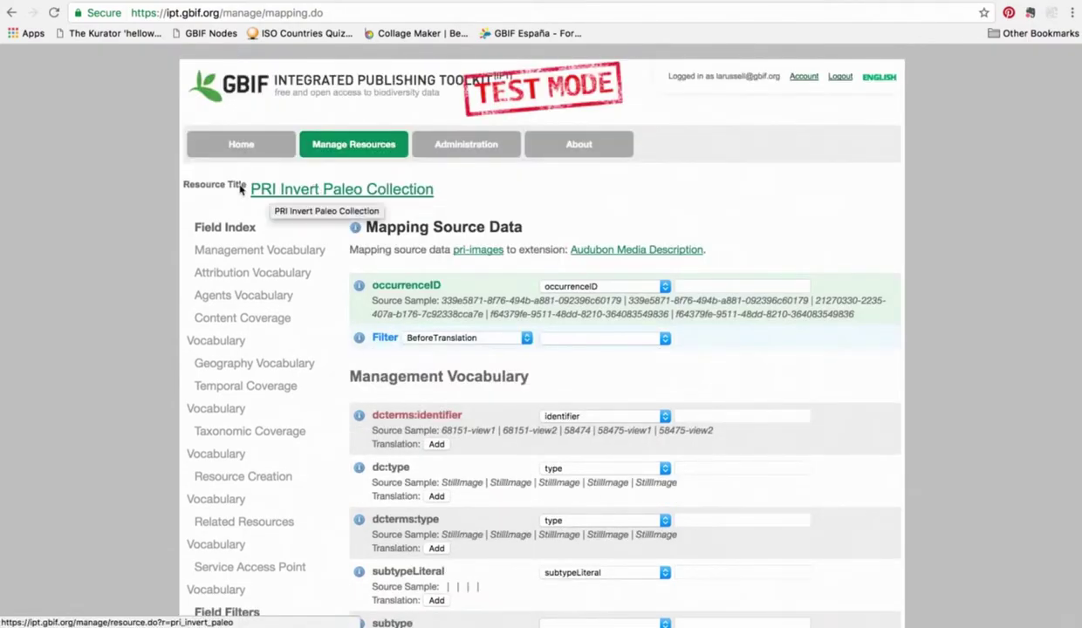
Return to the resource overview, now listing Audubon Media Description with 30 terms.
{"action": "left_click", "coordinate": [301, 191]}
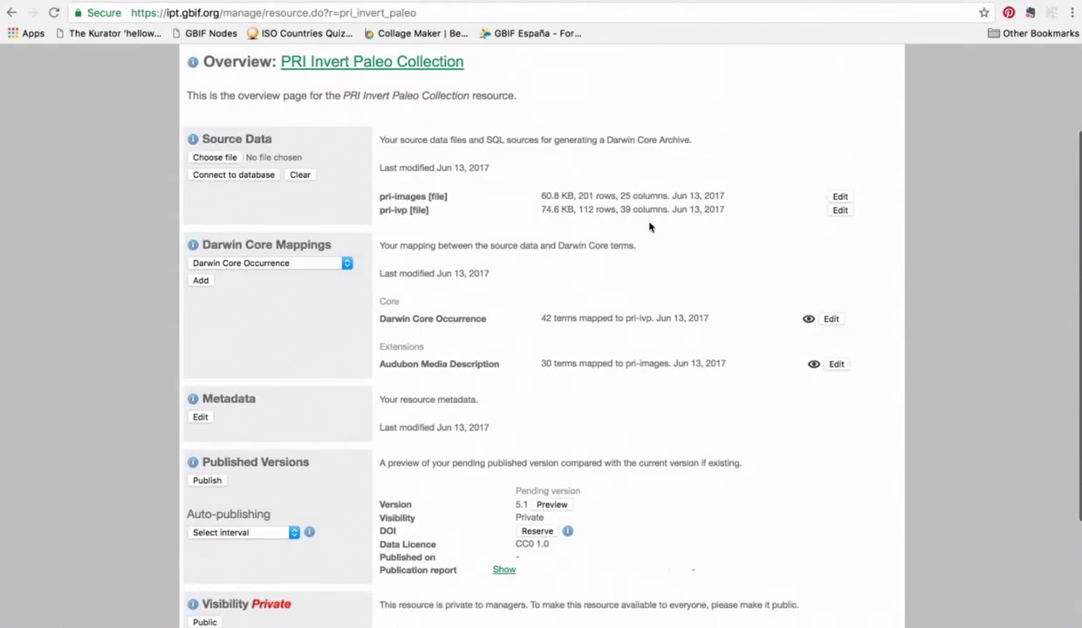
{"action": "scroll", "coordinate": [633, 337], "scroll_direction": "down", "scroll_amount": 3}
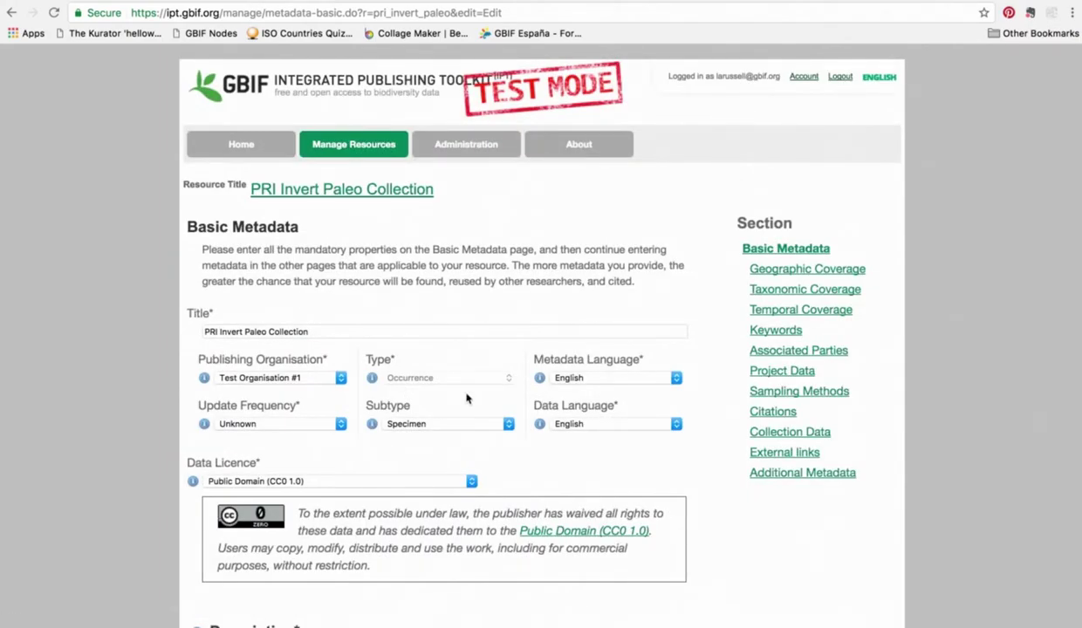
Insert 'Gastropoda' after Paleo so the title reads PRI Invert Paleo Gastropoda Collection.
{"action": "scroll", "coordinate": [522, 465], "scroll_direction": "down", "scroll_amount": 3}
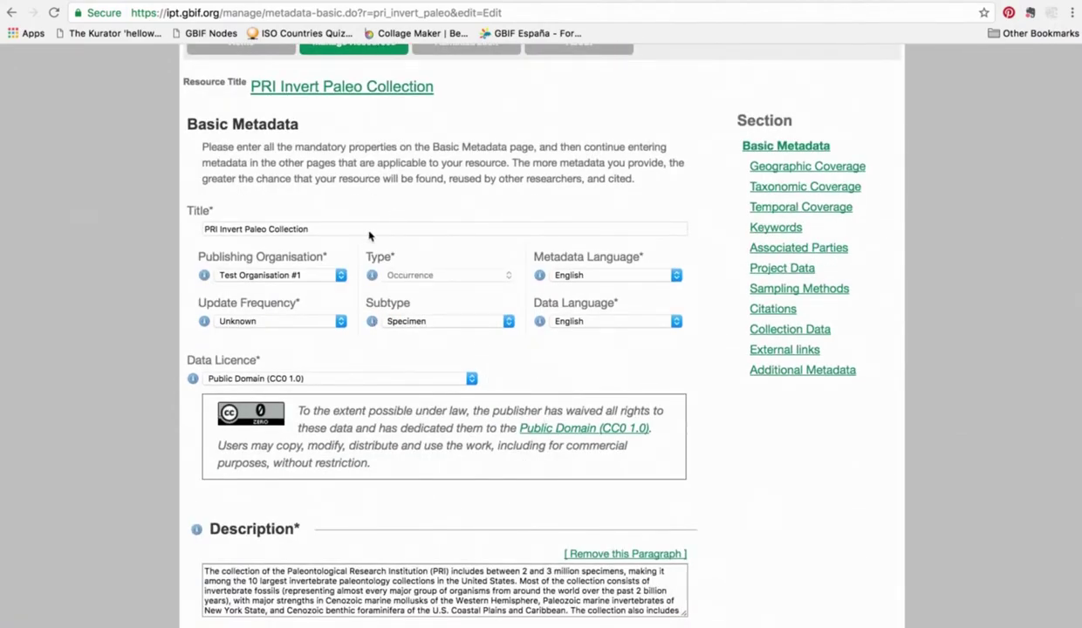
{"action": "left_click", "coordinate": [318, 230]}
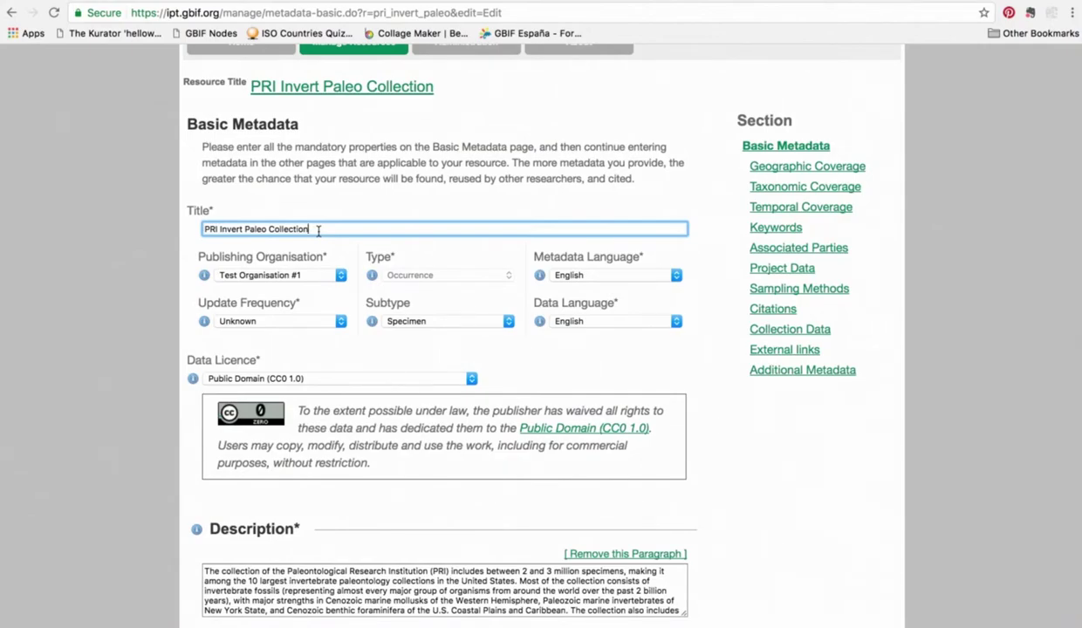
{"action": "left_click", "coordinate": [266, 230]}
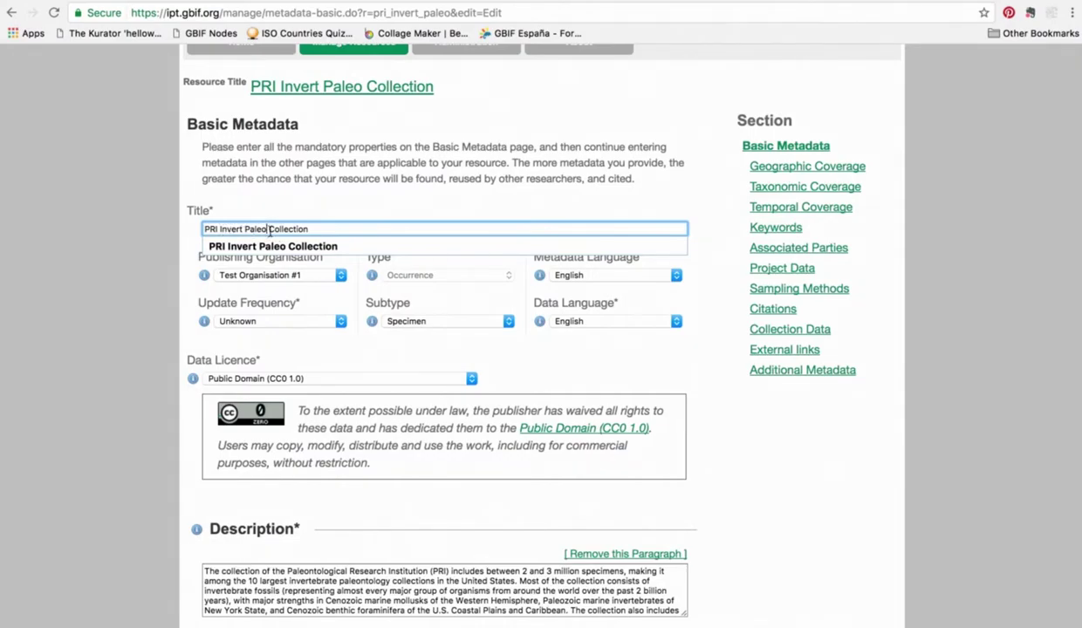
{"action": "type", "text": "Gastrop "}
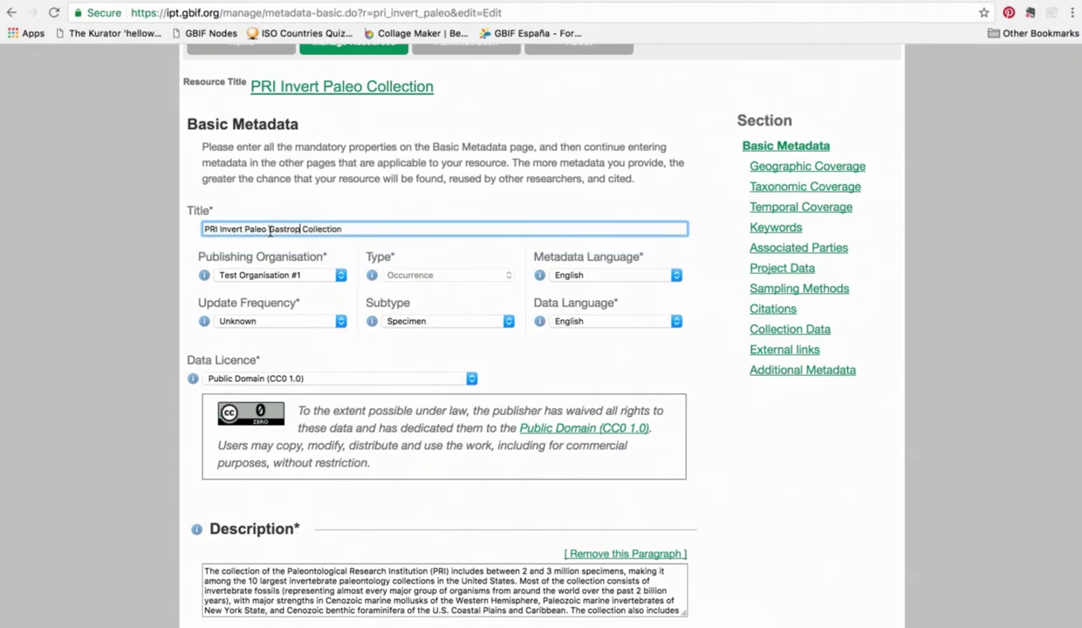
{"action": "type", "text": "oda"}
Keep the data licence as Public Domain (CC0 1.0).
{"action": "left_click", "coordinate": [471, 379]}
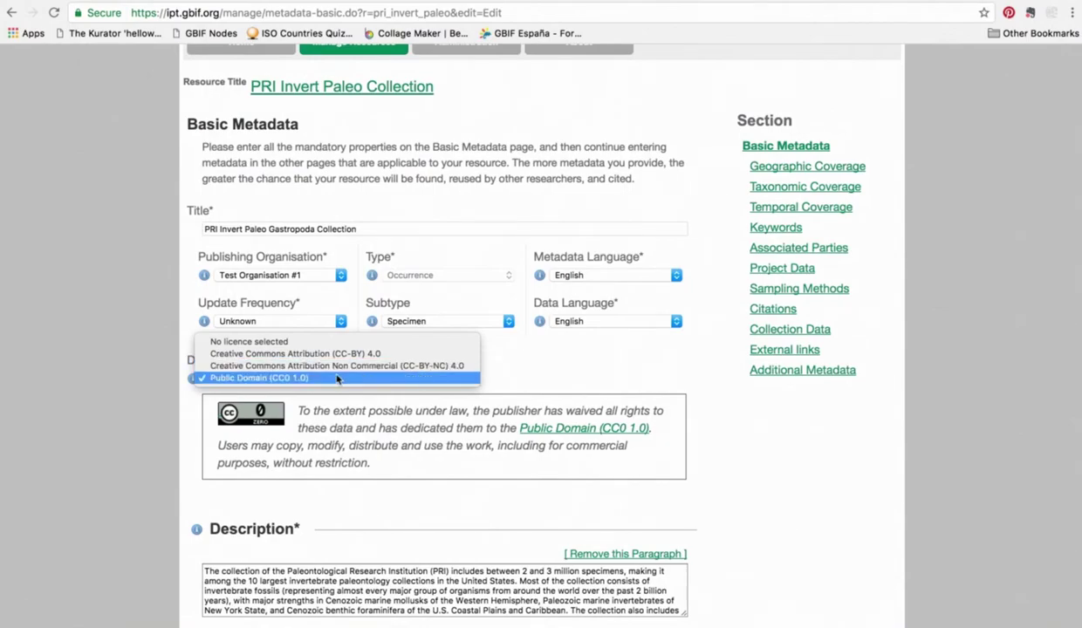
{"action": "left_click", "coordinate": [534, 358]}
{"action": "scroll", "coordinate": [586, 472], "scroll_direction": "down", "scroll_amount": 3}
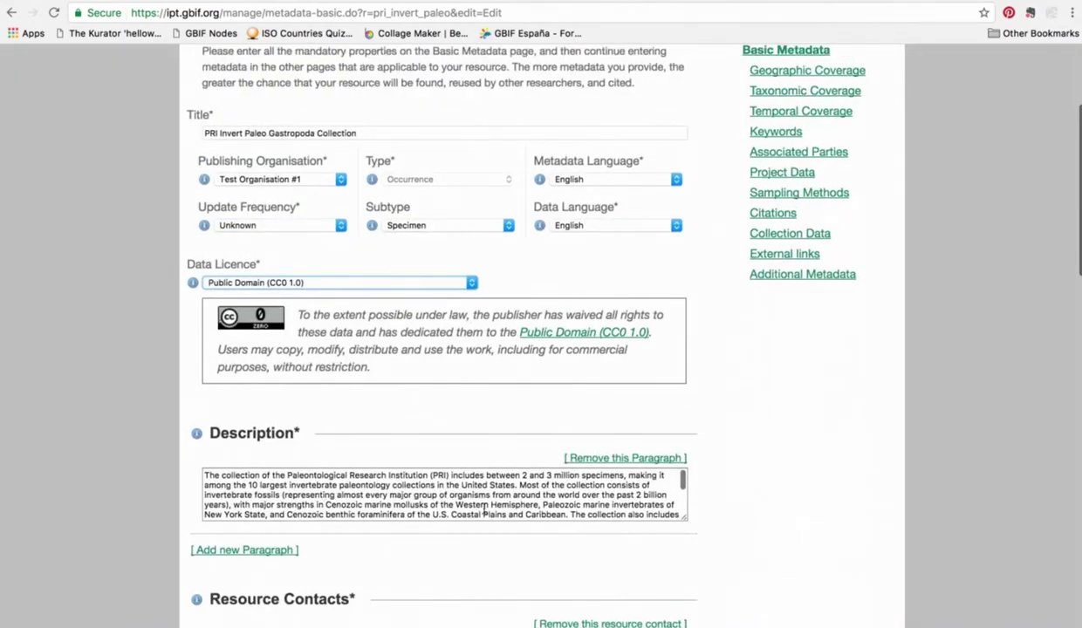
{"action": "scroll", "coordinate": [485, 511], "scroll_direction": "up", "scroll_amount": 1}
{"action": "scroll", "coordinate": [717, 546], "scroll_direction": "down", "scroll_amount": 8}
{"action": "scroll", "coordinate": [719, 547], "scroll_direction": "down", "scroll_amount": 10}
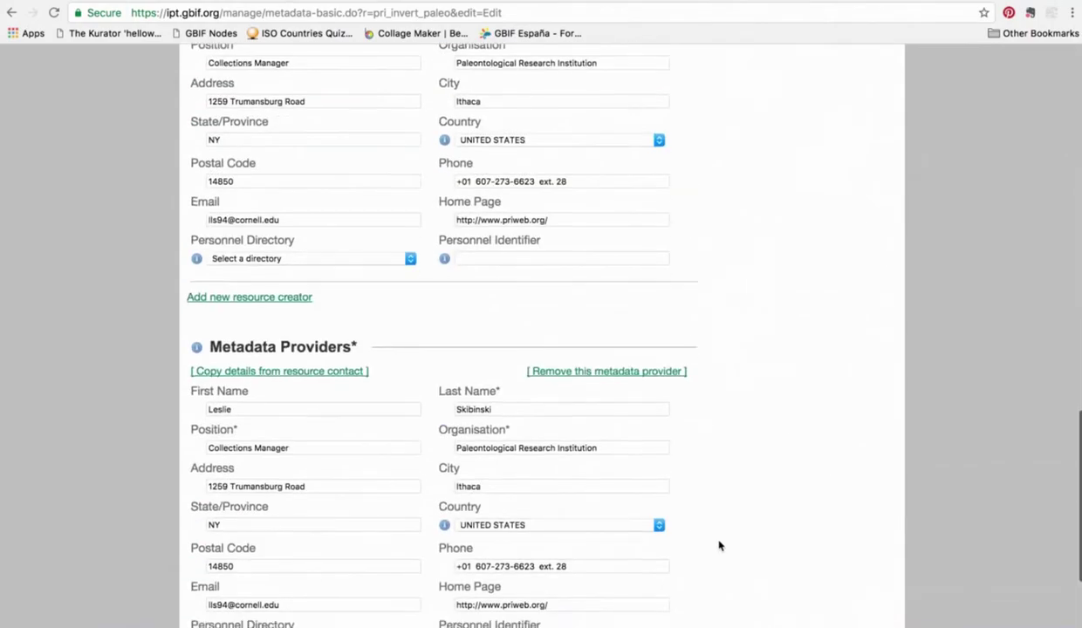
{"action": "scroll", "coordinate": [719, 546], "scroll_direction": "down", "scroll_amount": 3}
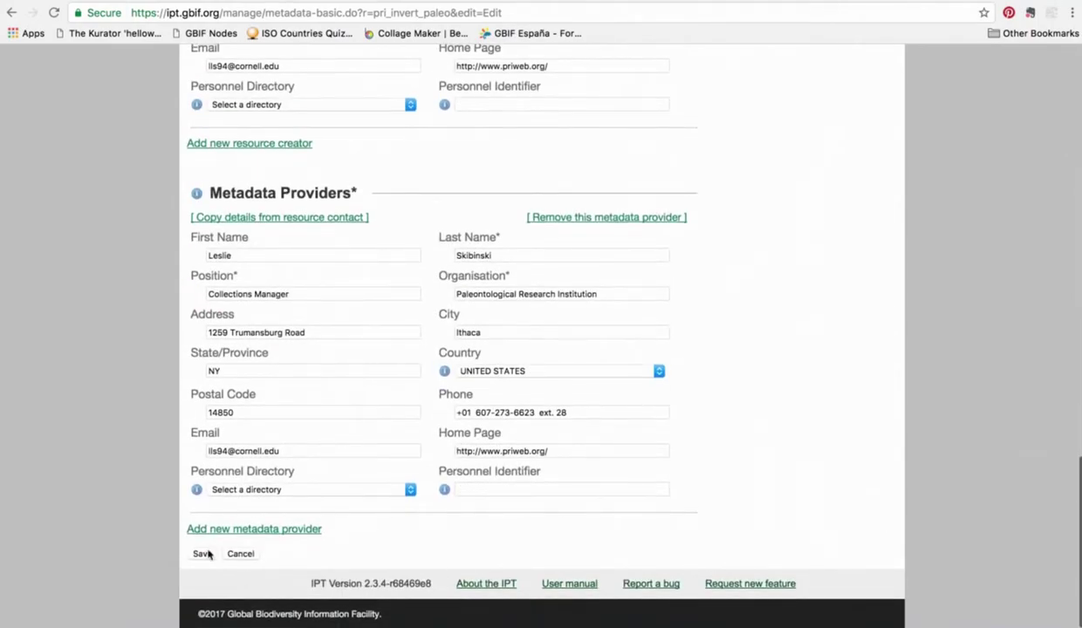
Save the basic metadata and review Geographic Coverage set to global.
{"action": "left_click", "coordinate": [203, 552]}
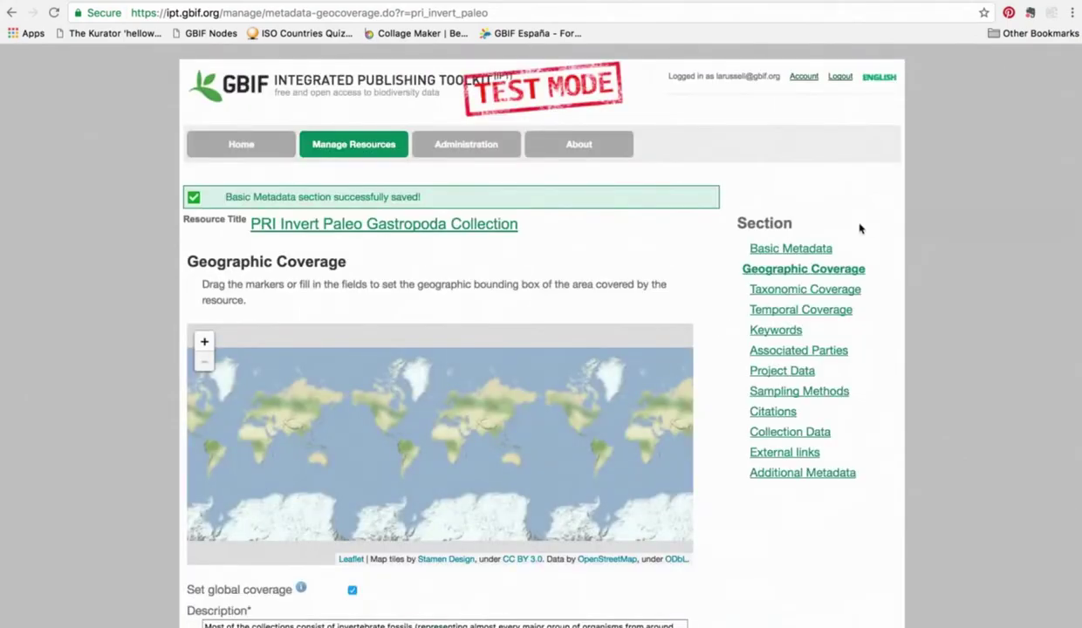
{"action": "scroll", "coordinate": [859, 228], "scroll_direction": "down", "scroll_amount": 3}
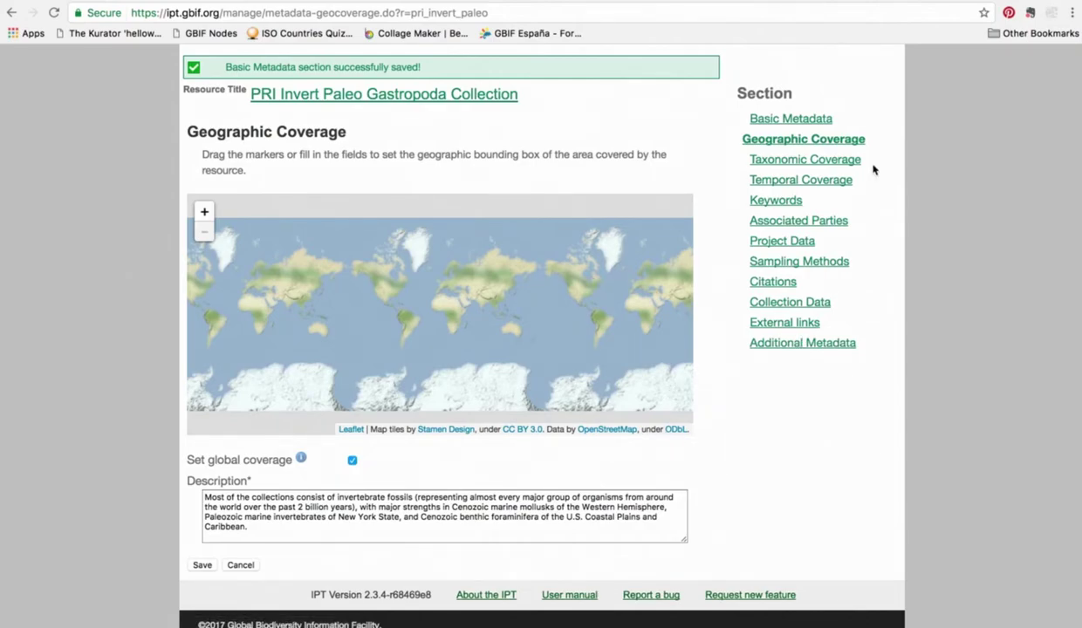
Add a taxonomic coverage entry for Gastropoda at rank class and save it.
{"action": "left_click", "coordinate": [818, 157]}
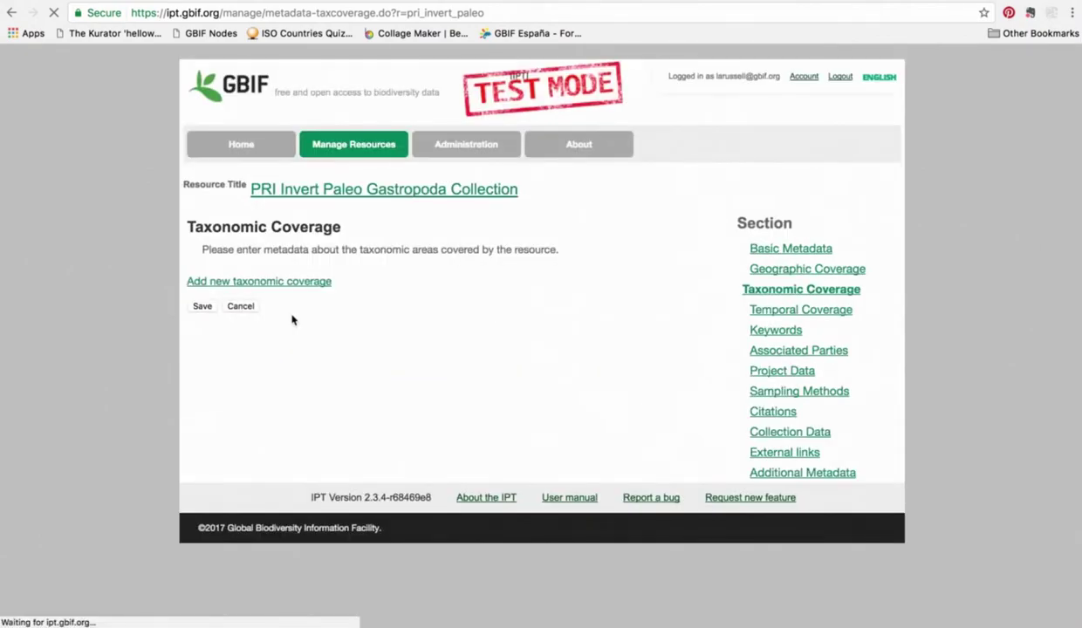
{"action": "left_click", "coordinate": [251, 280]}
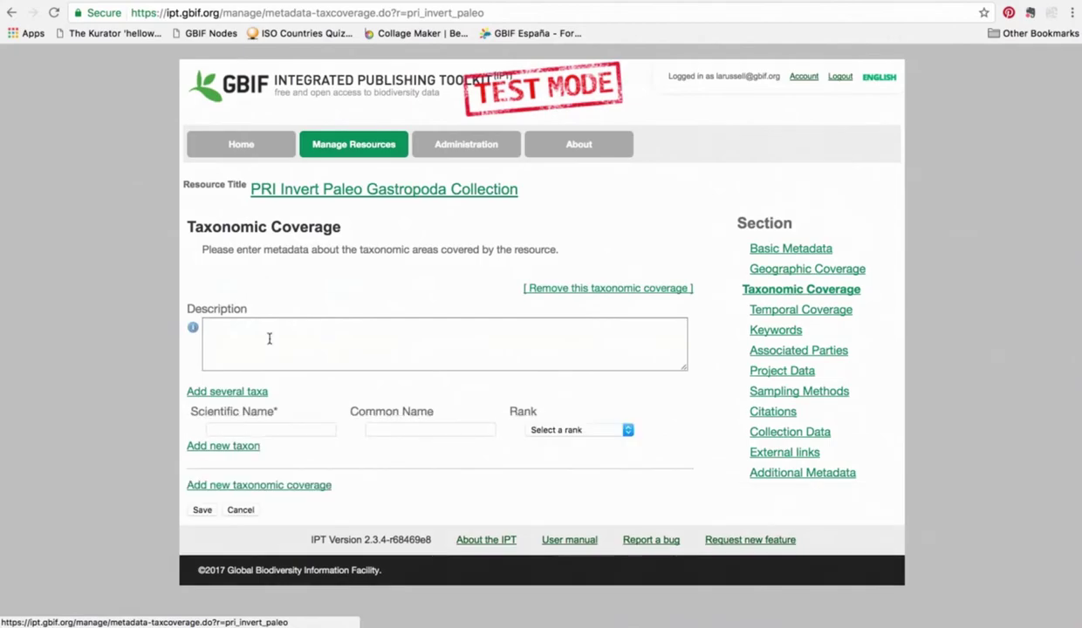
{"action": "left_click", "coordinate": [266, 430]}
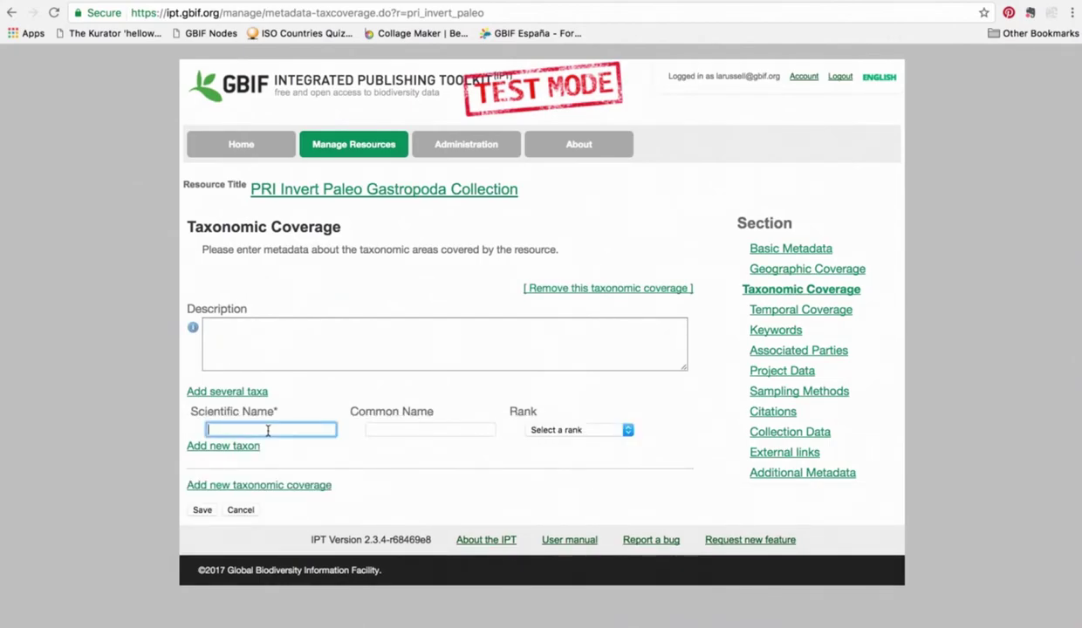
{"action": "type", "text": "Gastropoda"}
{"action": "left_click", "coordinate": [627, 430]}
{"action": "left_click", "coordinate": [578, 525]}
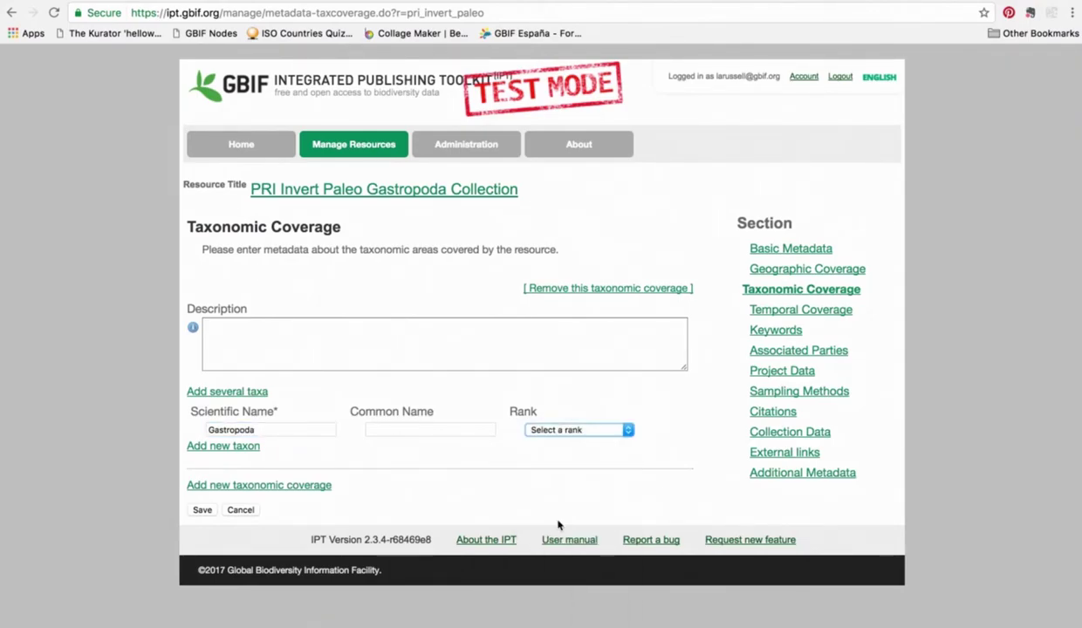
{"action": "left_click", "coordinate": [199, 510]}
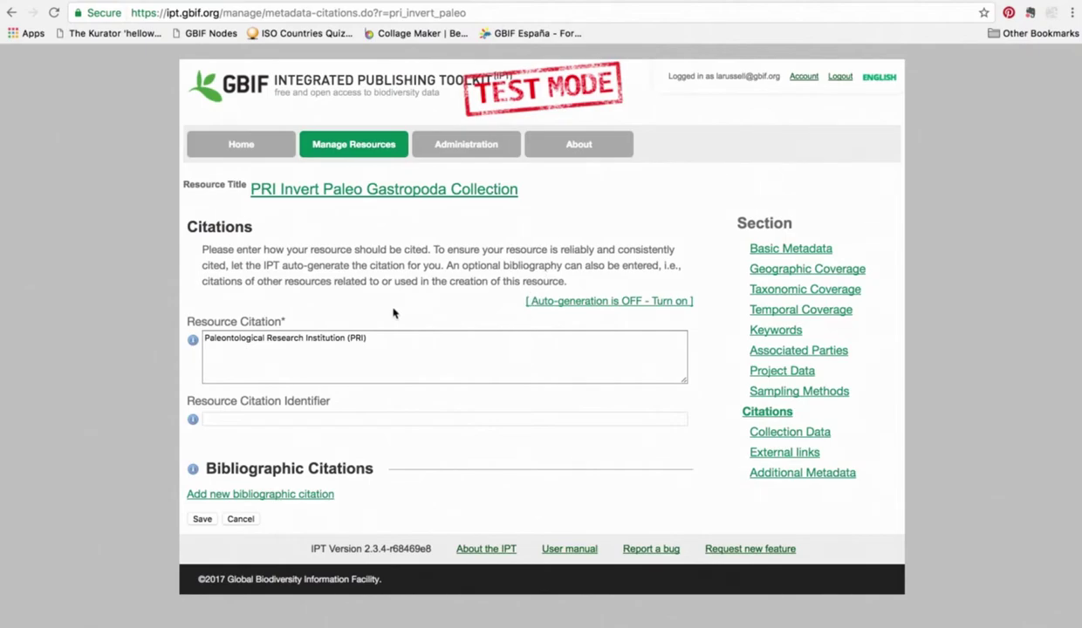
Turn on auto-generation of the version 5.1 resource citation and save the Citations section.
{"action": "left_click", "coordinate": [390, 341]}
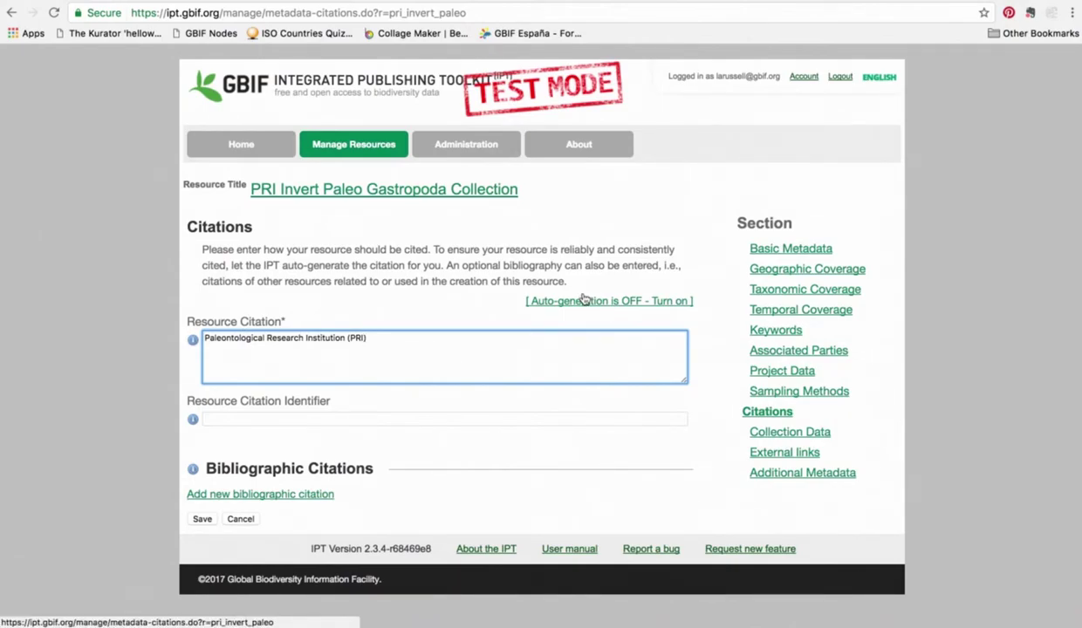
{"action": "left_click", "coordinate": [585, 300]}
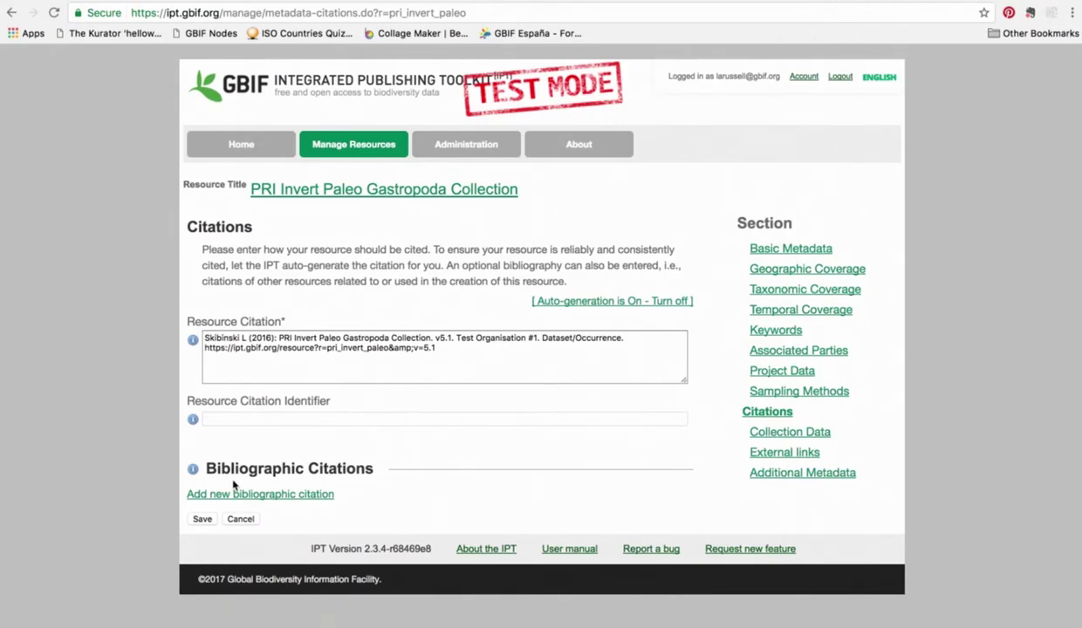
{"action": "left_click", "coordinate": [200, 519]}
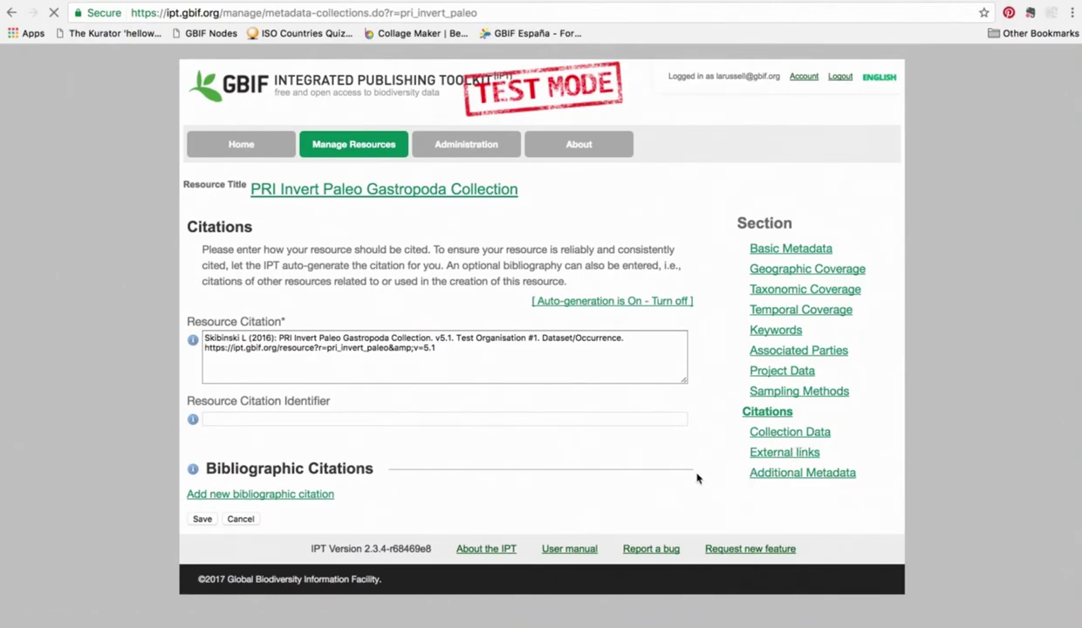
{"action": "scroll", "coordinate": [697, 478], "scroll_direction": "down", "scroll_amount": 1}
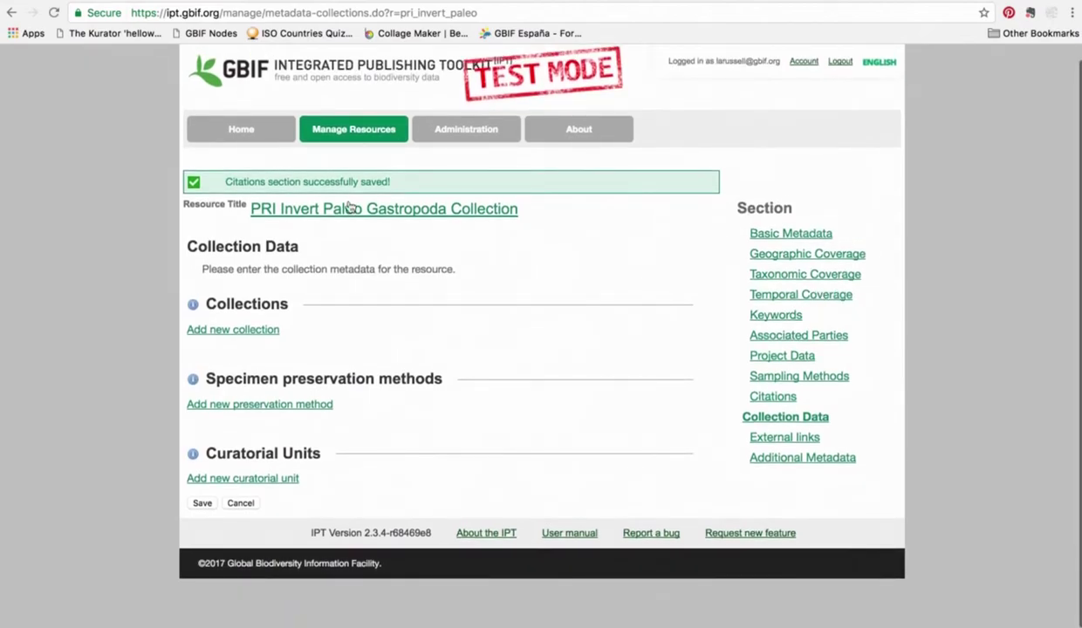
Change the PRI Invert Paleo Gastropoda Collection's visibility to Public from its overview page.
{"action": "left_click", "coordinate": [349, 209]}
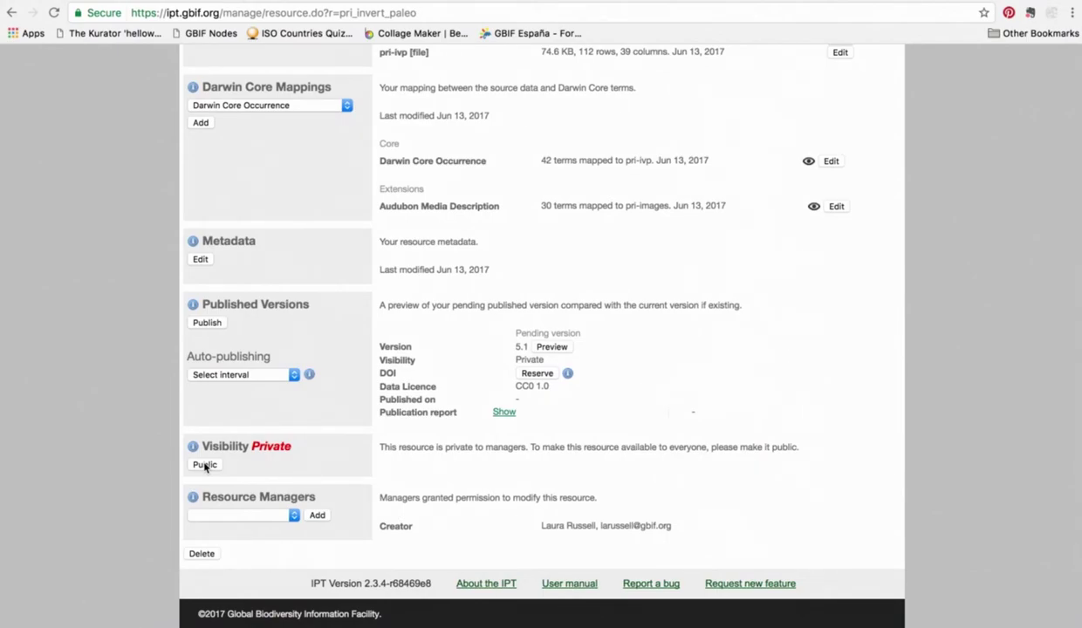
{"action": "left_click", "coordinate": [205, 466]}
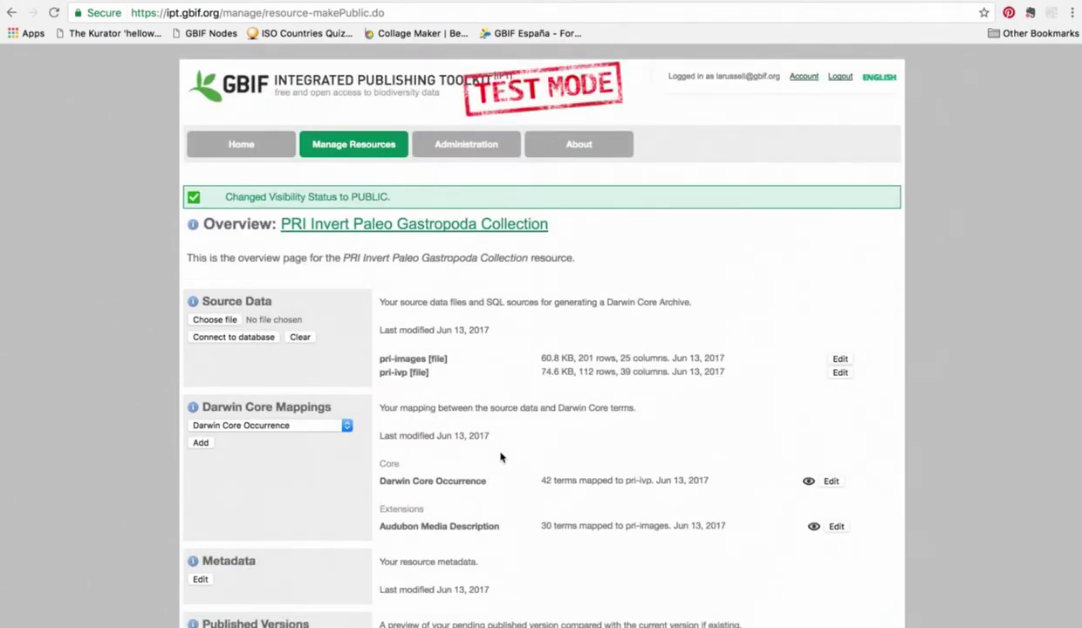
{"action": "scroll", "coordinate": [497, 458], "scroll_direction": "down", "scroll_amount": 5}
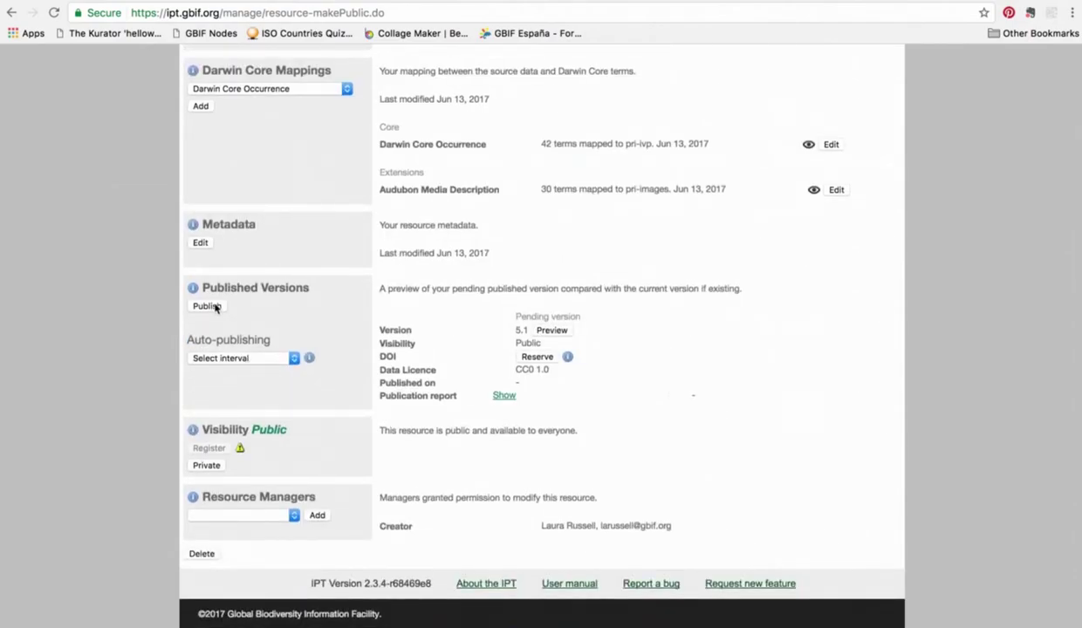
Publish version 5.1 with the change summary 'Publishing new dataset for PRI Gastropoda.'.
{"action": "left_click", "coordinate": [210, 306]}
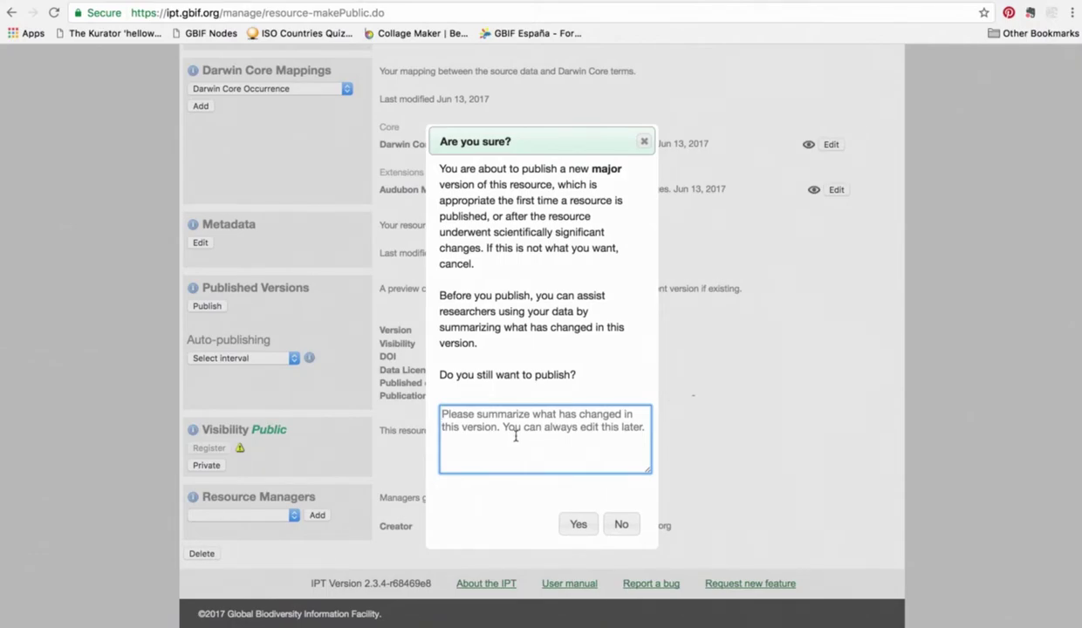
{"action": "type", "text": "Pub"}
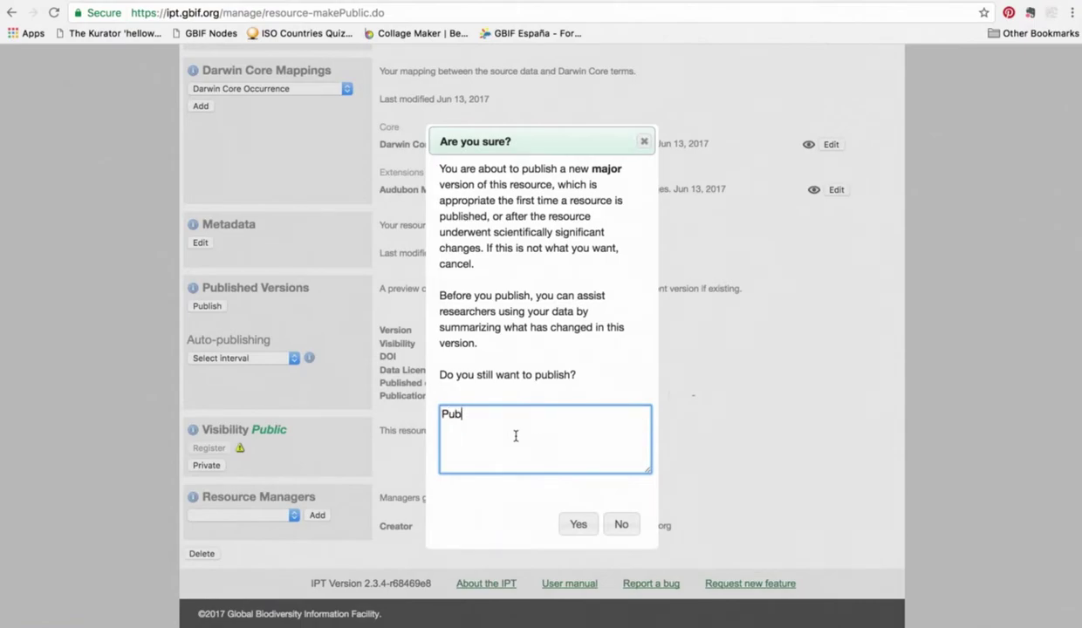
{"action": "type", "text": "lishing new dataset fo"}
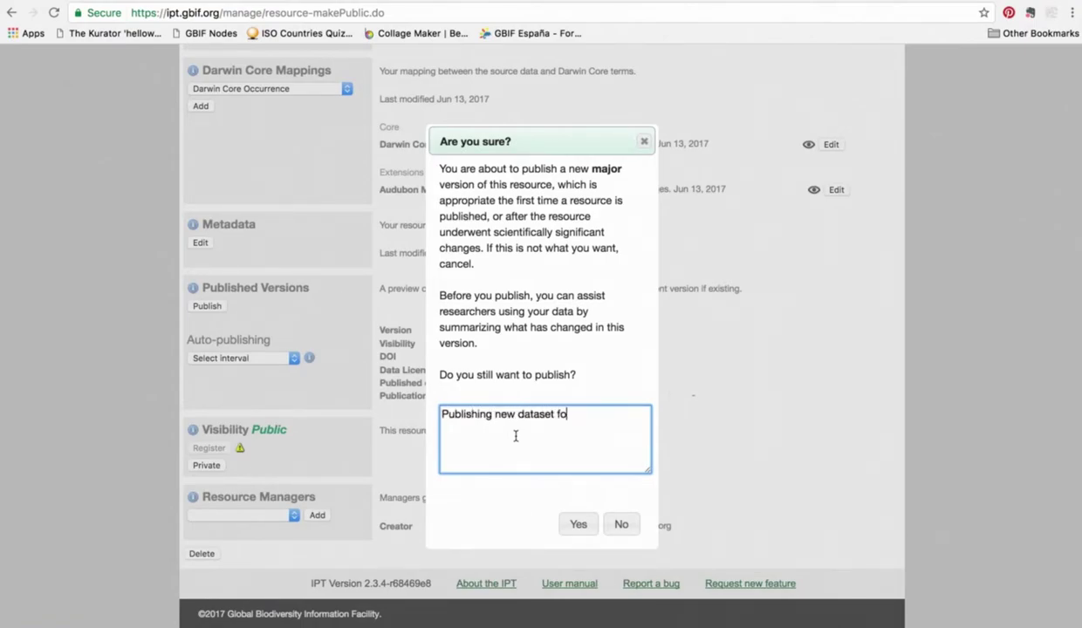
{"action": "type", "text": "r PRI Gastropoda."}
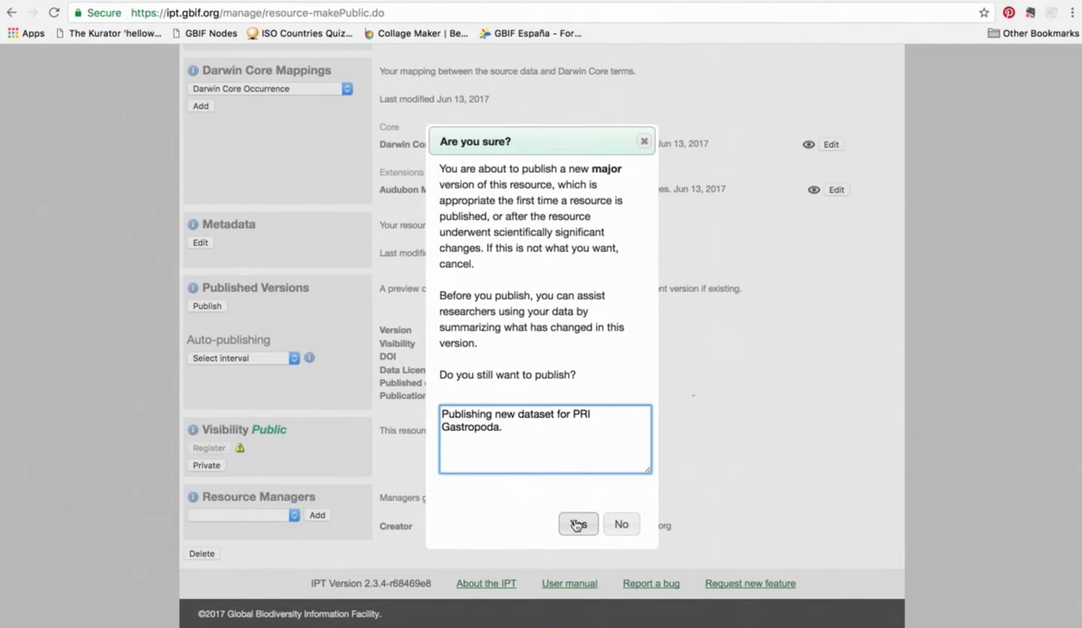
{"action": "left_click", "coordinate": [576, 524]}
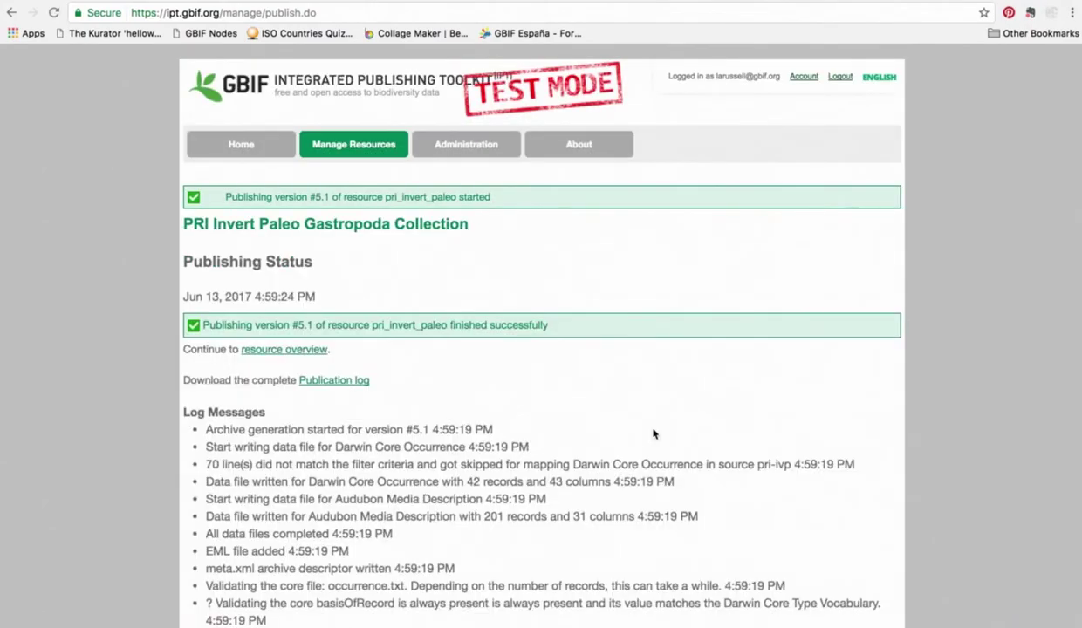
Review the Publishing Status log showing version 5.1 validated with unique occurrenceIDs and compressed.
{"action": "right_click", "coordinate": [653, 433]}
{"action": "left_click", "coordinate": [655, 366]}
{"action": "scroll", "coordinate": [655, 366], "scroll_direction": "down", "scroll_amount": 5}
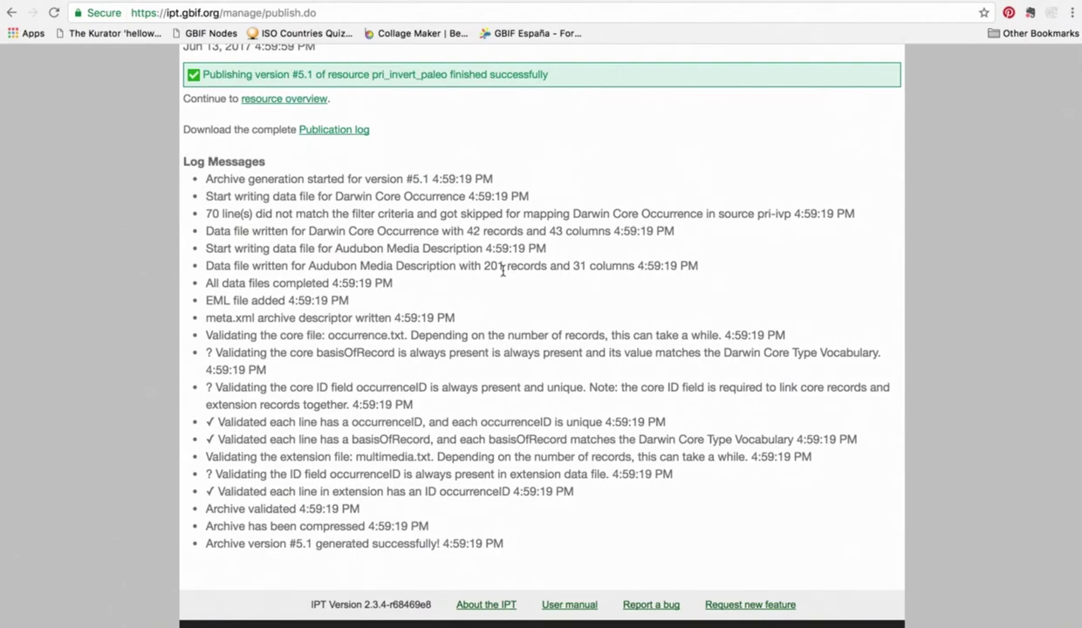
{"action": "scroll", "coordinate": [422, 388], "scroll_direction": "down", "scroll_amount": 1}
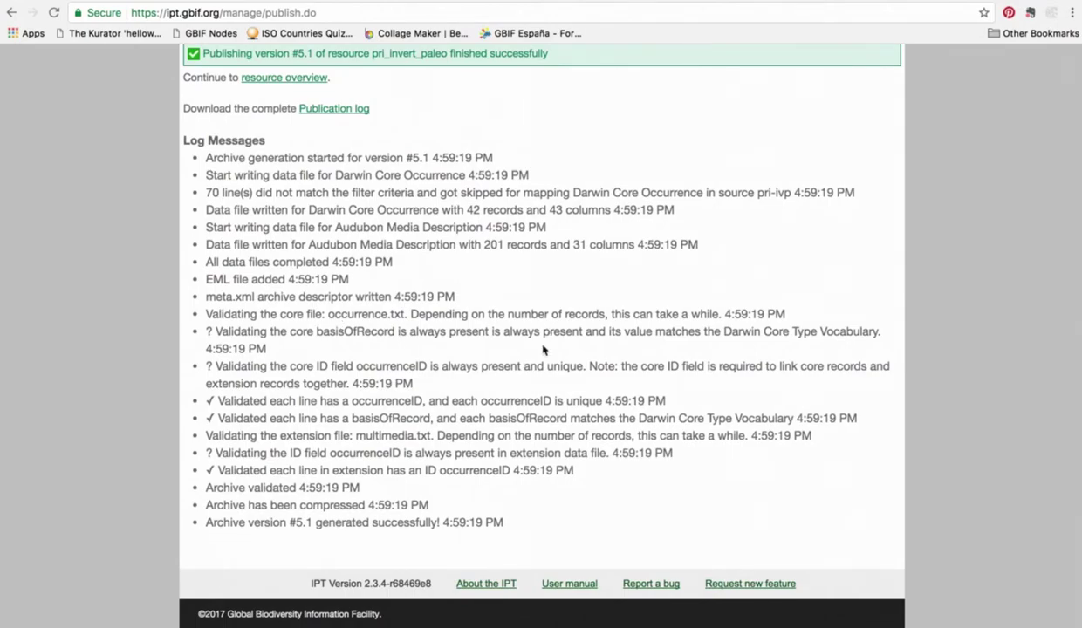
{"action": "scroll", "coordinate": [543, 349], "scroll_direction": "down", "scroll_amount": 1}
{"action": "scroll", "coordinate": [542, 349], "scroll_direction": "up", "scroll_amount": 1}
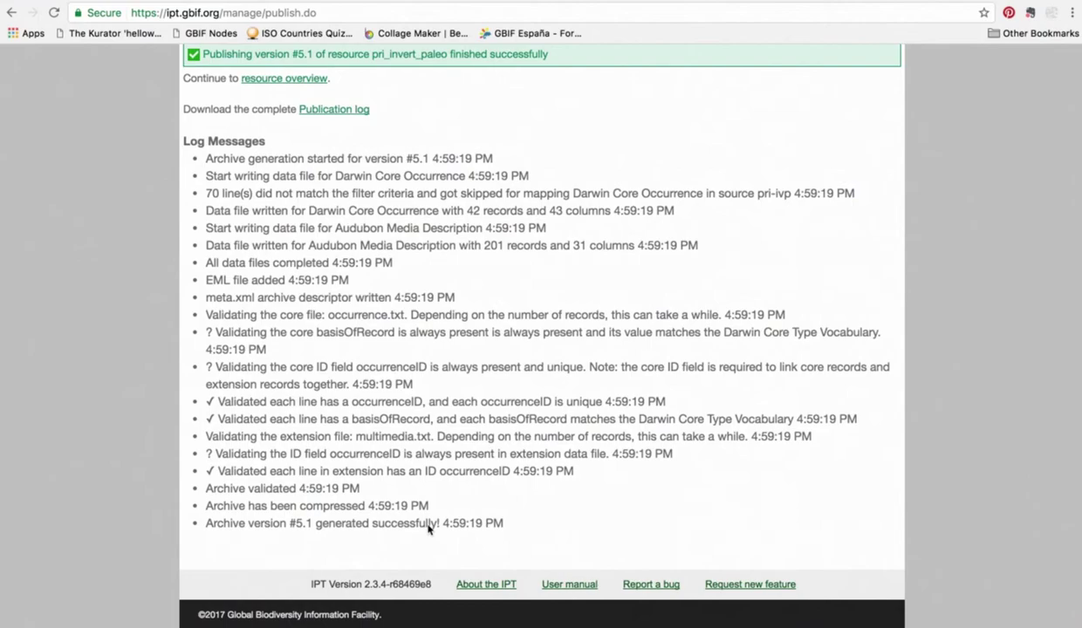
{"action": "scroll", "coordinate": [476, 416], "scroll_direction": "up", "scroll_amount": 3}
{"action": "scroll", "coordinate": [432, 366], "scroll_direction": "up", "scroll_amount": 2}
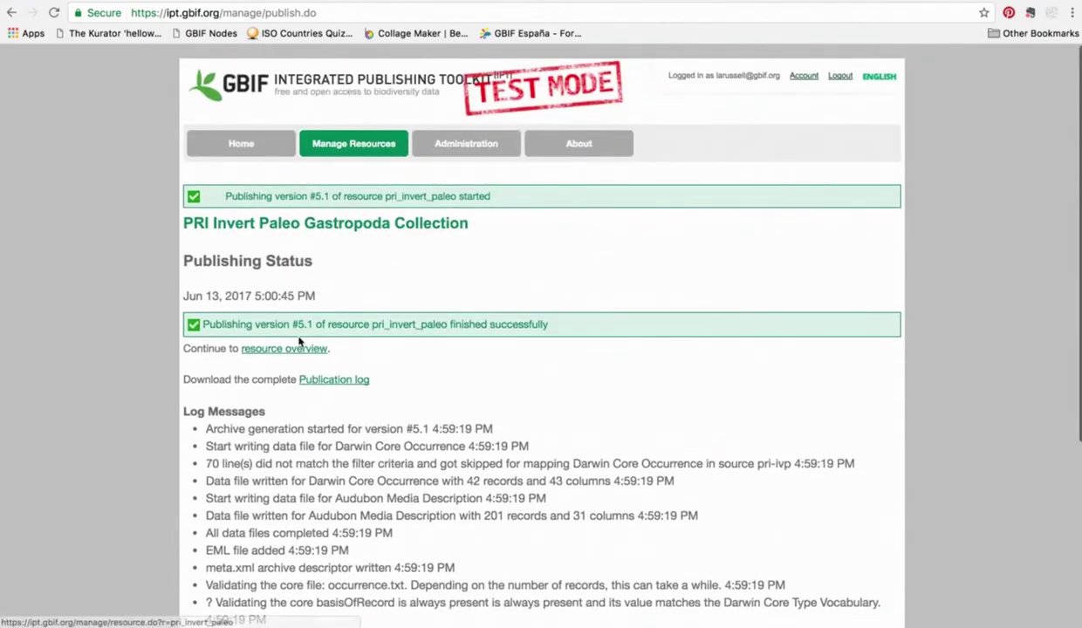
Register the resource with GBIF under Test Organisation #1, accepting the data sharing agreement.
{"action": "left_click", "coordinate": [297, 347]}
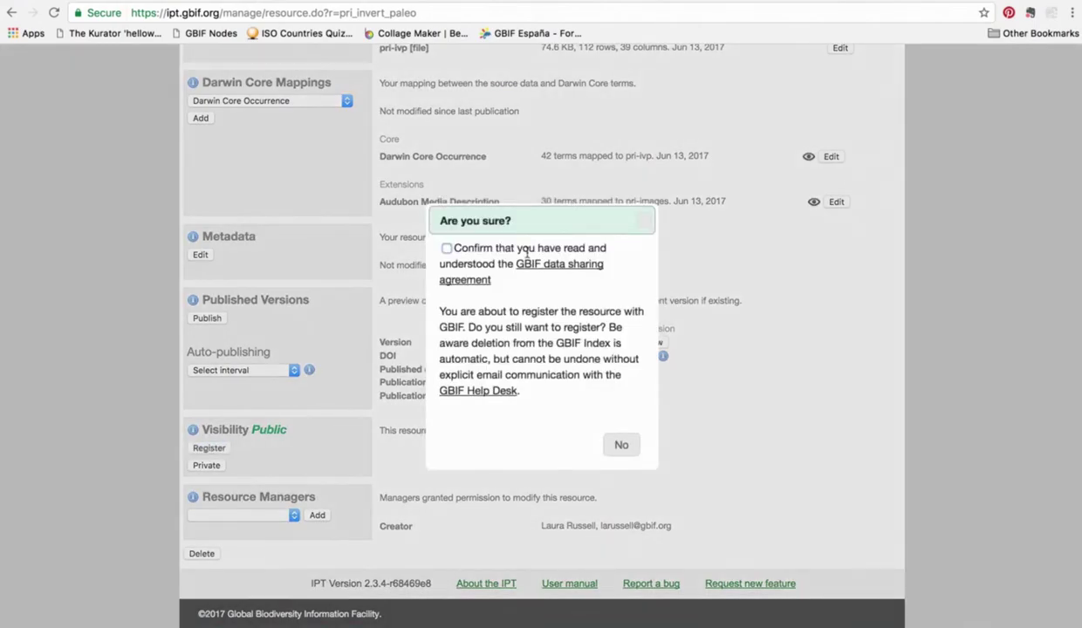
{"action": "left_click", "coordinate": [446, 248]}
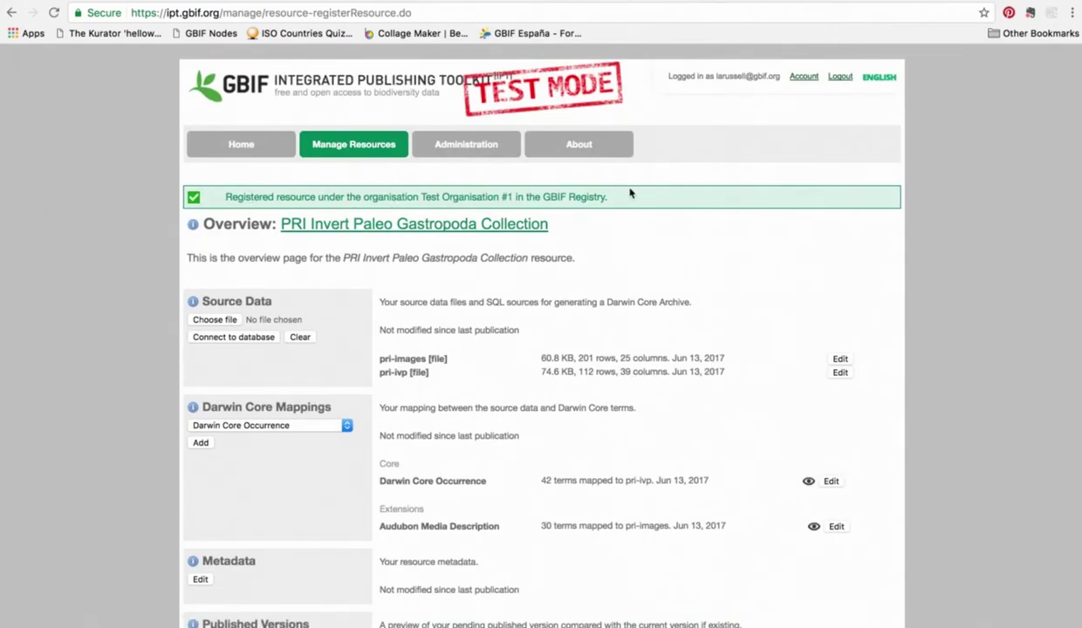
Leave the registered resource's overview and return to the IPT Home page.
{"action": "scroll", "coordinate": [582, 440], "scroll_direction": "down", "scroll_amount": 5}
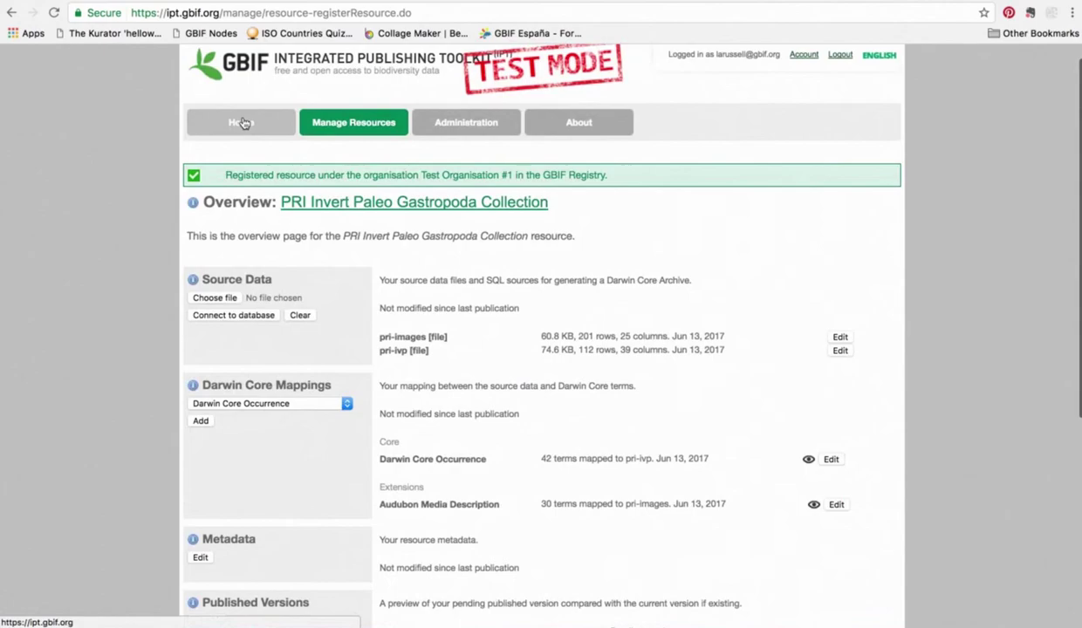
{"action": "left_click", "coordinate": [243, 123]}
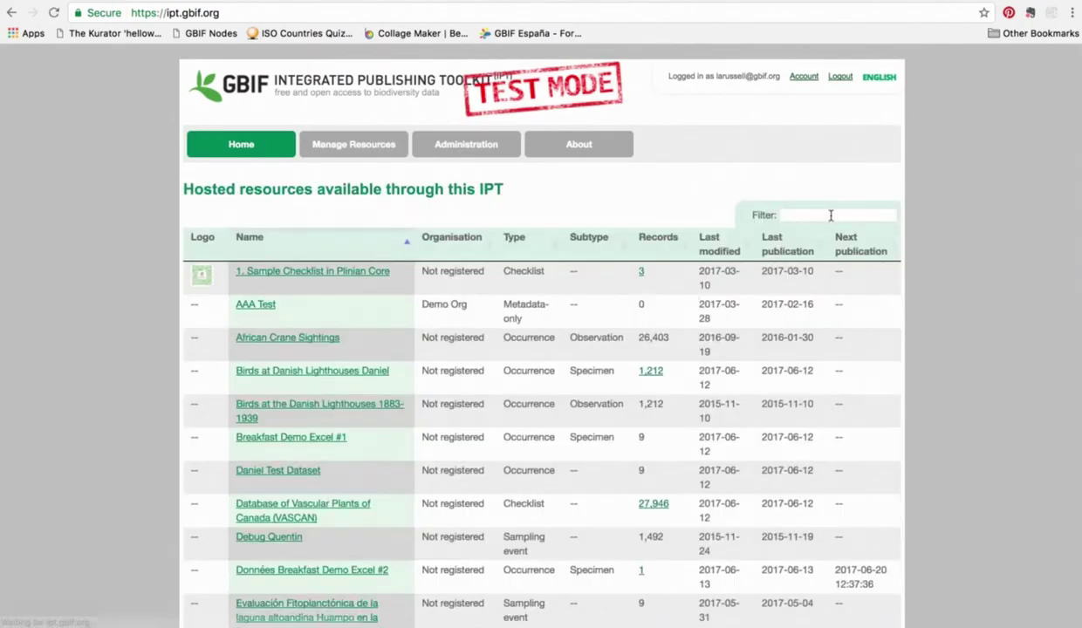
{"action": "left_click", "coordinate": [831, 214]}
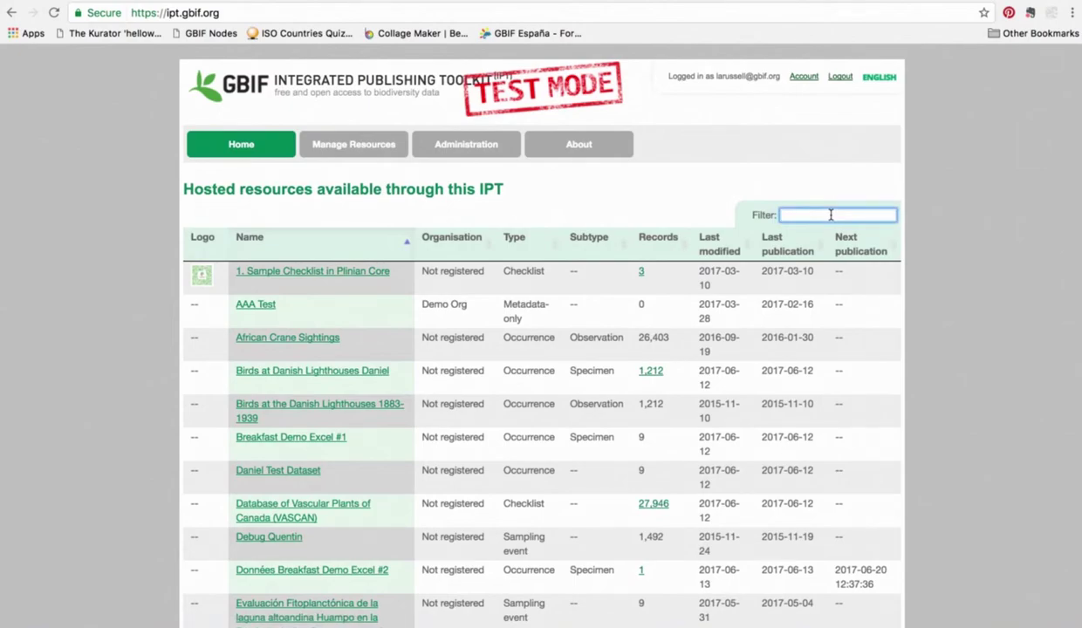
{"action": "type", "text": "pri"}
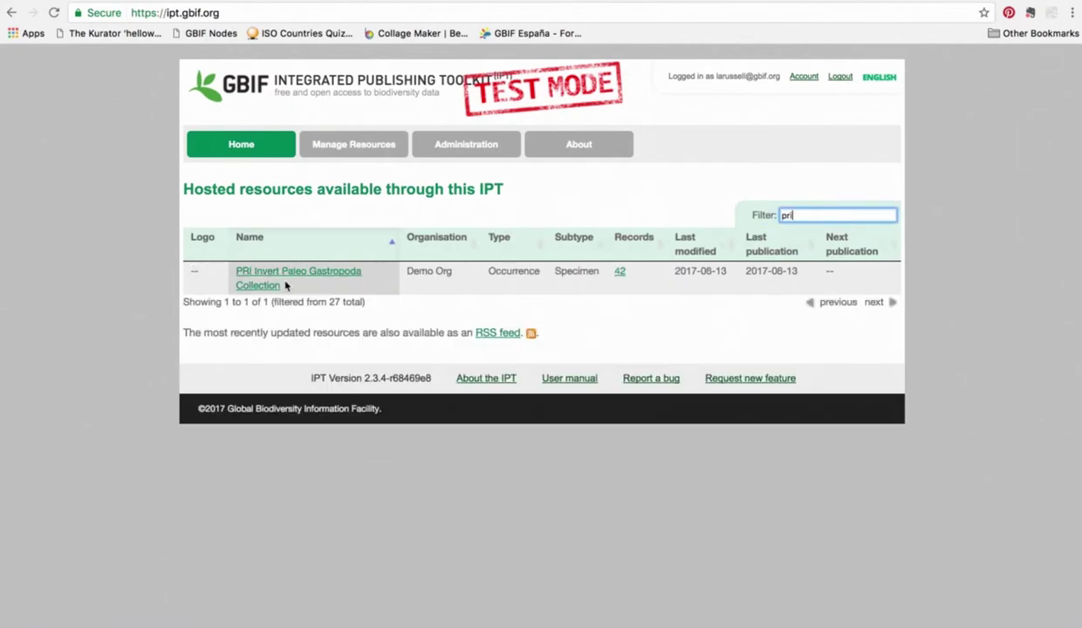
{"action": "left_click", "coordinate": [295, 269]}
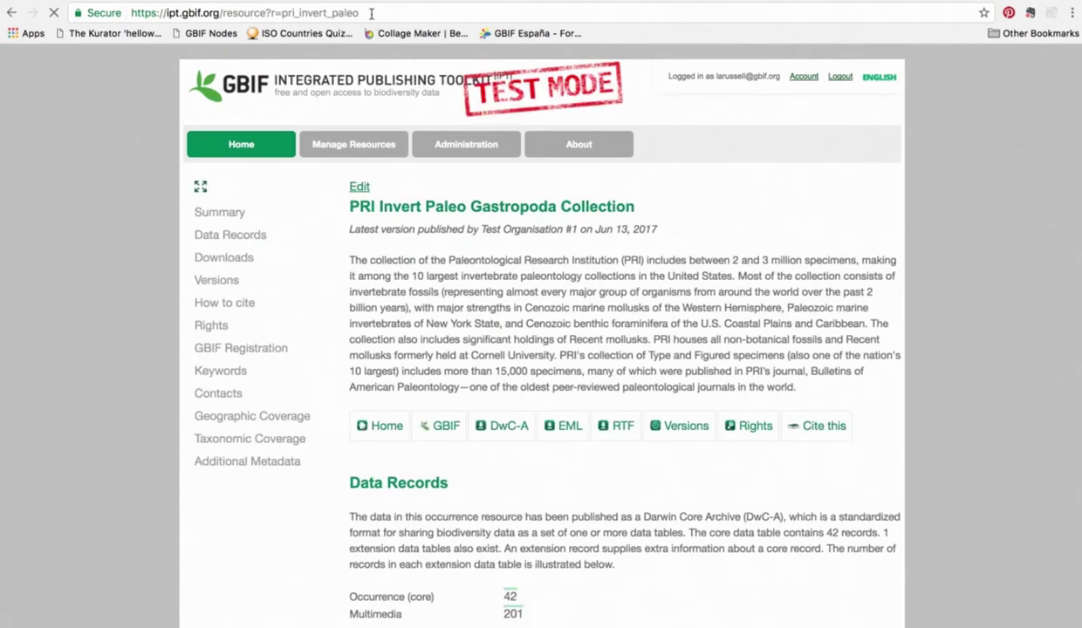
{"action": "left_click_drag", "start_coordinate": [371, 13], "coordinate": [128, 14]}
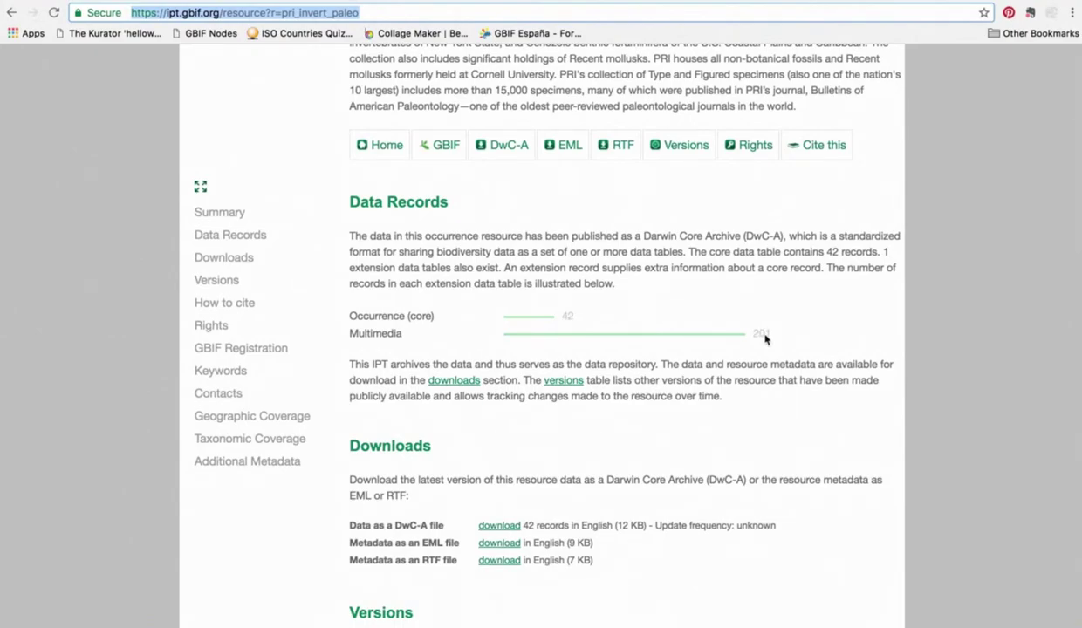
{"action": "scroll", "coordinate": [635, 515], "scroll_direction": "down", "scroll_amount": 3}
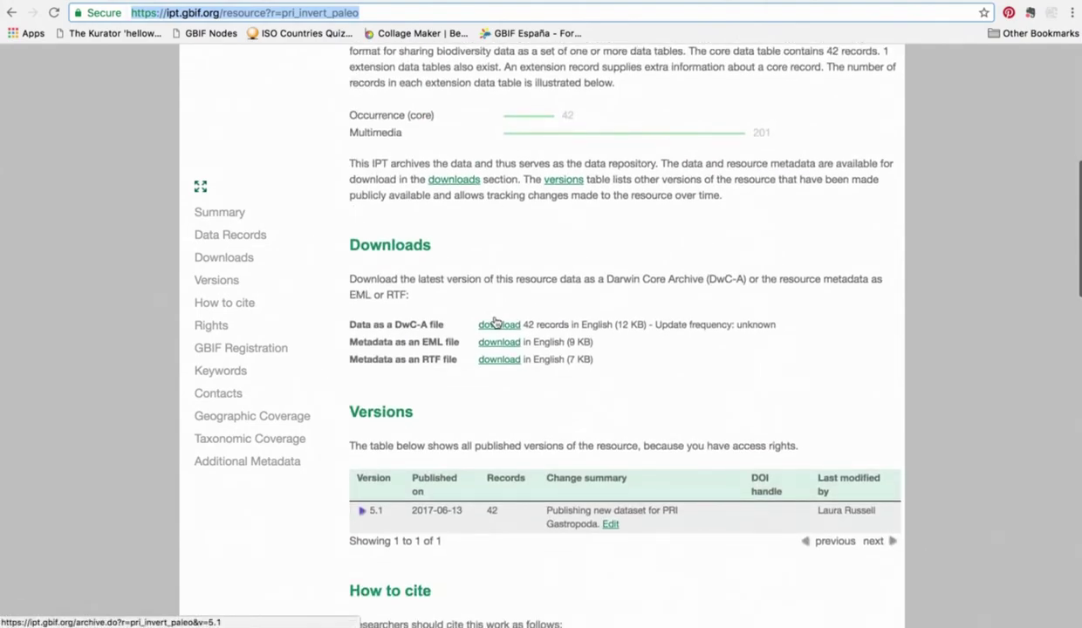
{"action": "scroll", "coordinate": [662, 361], "scroll_direction": "down", "scroll_amount": 1}
{"action": "scroll", "coordinate": [662, 360], "scroll_direction": "down", "scroll_amount": 1}
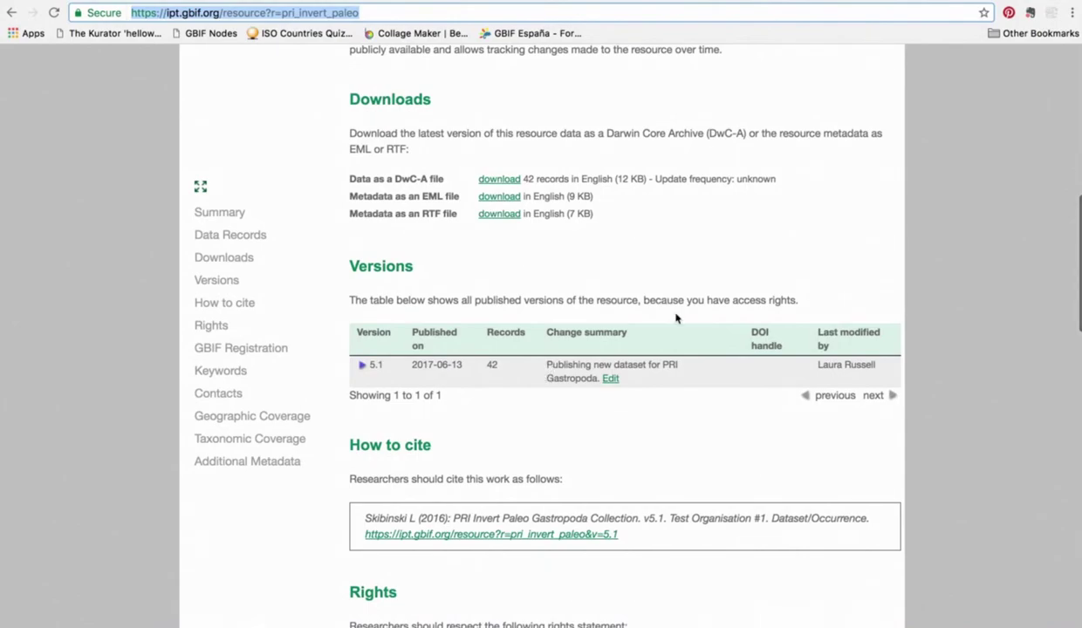
Download the version 5.1 Darwin Core Archive dwca-pri_invert_paleo-v5.1.zip into the Downloads folder.
{"action": "left_click", "coordinate": [499, 178]}
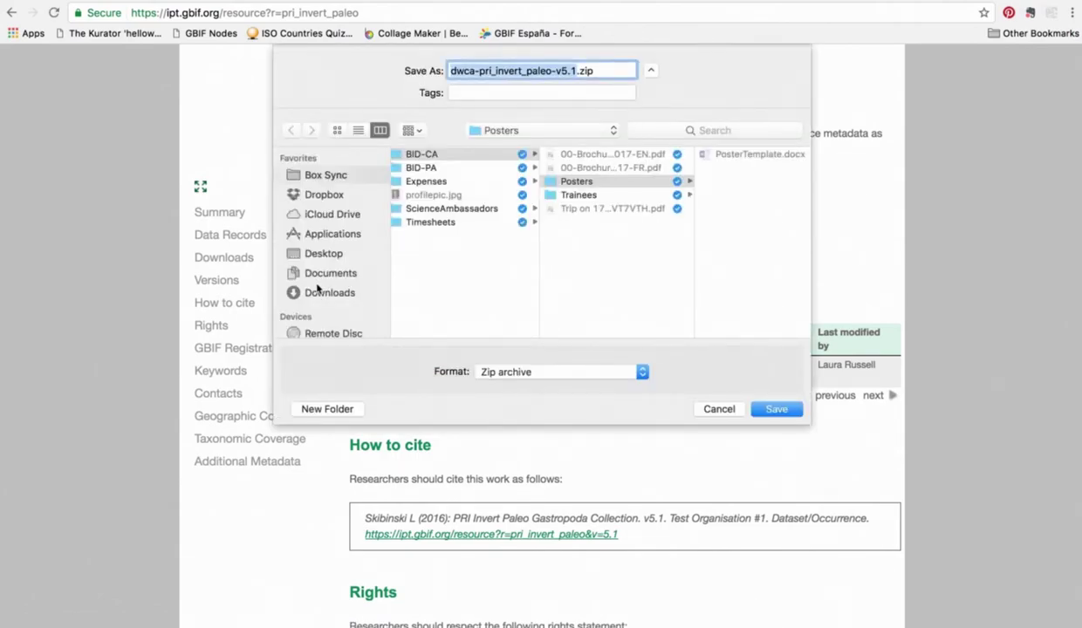
{"action": "left_click", "coordinate": [319, 290]}
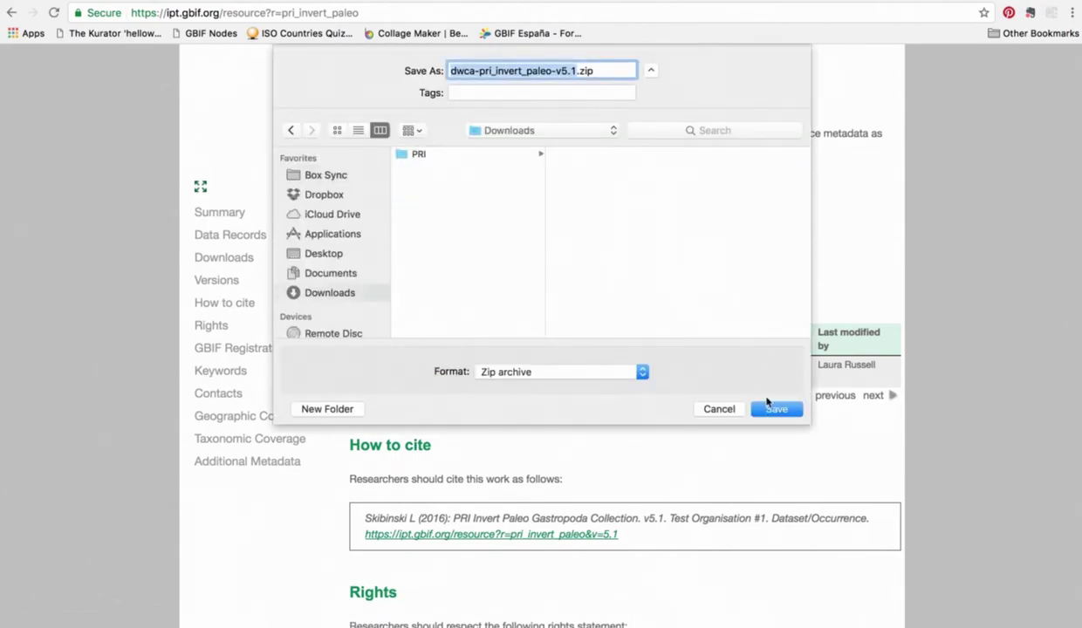
{"action": "left_click", "coordinate": [770, 407]}
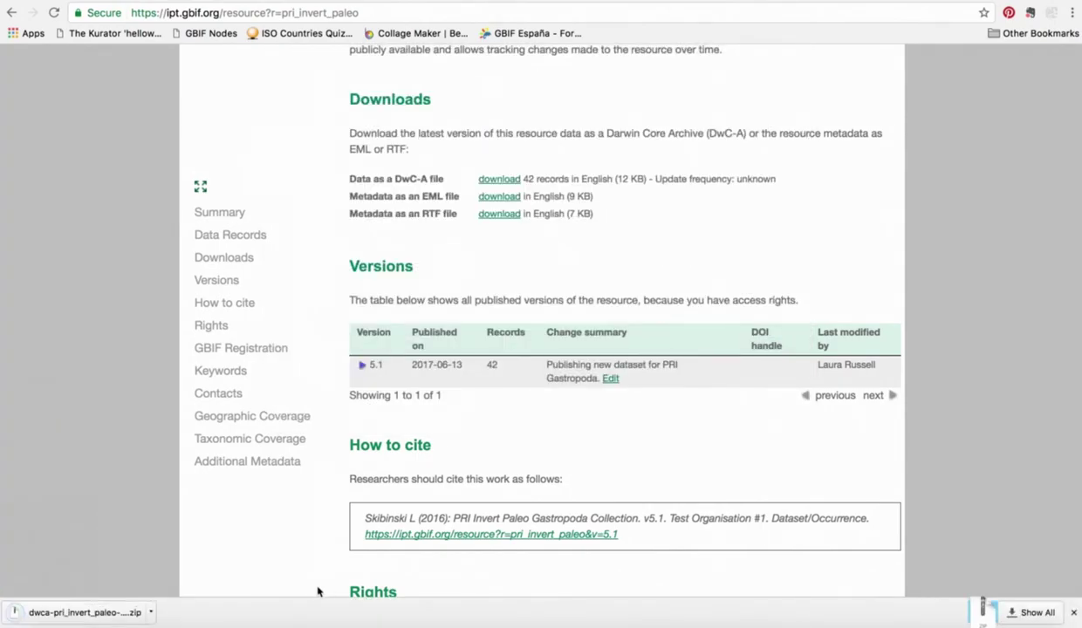
{"action": "left_click", "coordinate": [149, 612]}
Open dwca-pri_invert_paleo-v5.1.zip, inspect the extracted folder's four files in Finder, then close Finder.
{"action": "left_click", "coordinate": [178, 553]}
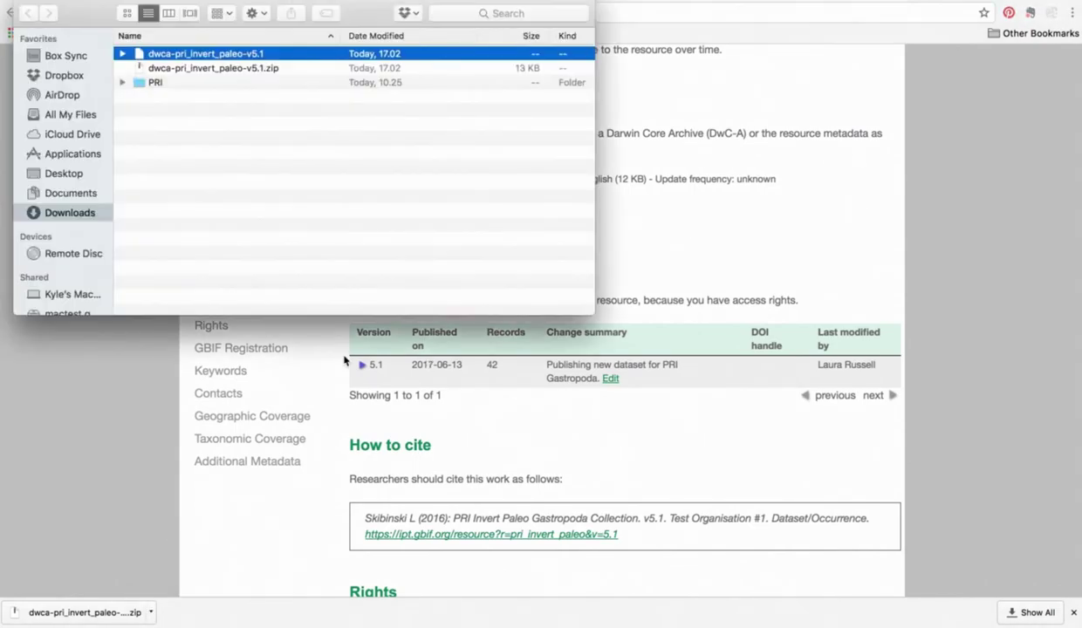
{"action": "double_click", "coordinate": [168, 56]}
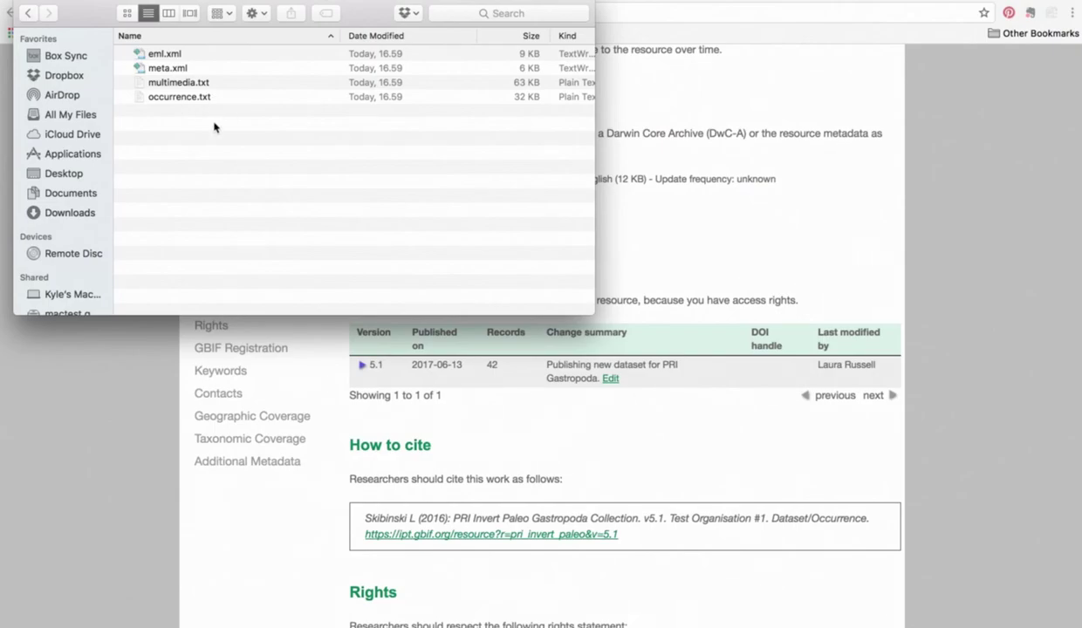
{"action": "left_click", "coordinate": [27, 4]}
{"action": "scroll", "coordinate": [706, 354], "scroll_direction": "up", "scroll_amount": 5}
{"action": "scroll", "coordinate": [721, 361], "scroll_direction": "up", "scroll_amount": 7}
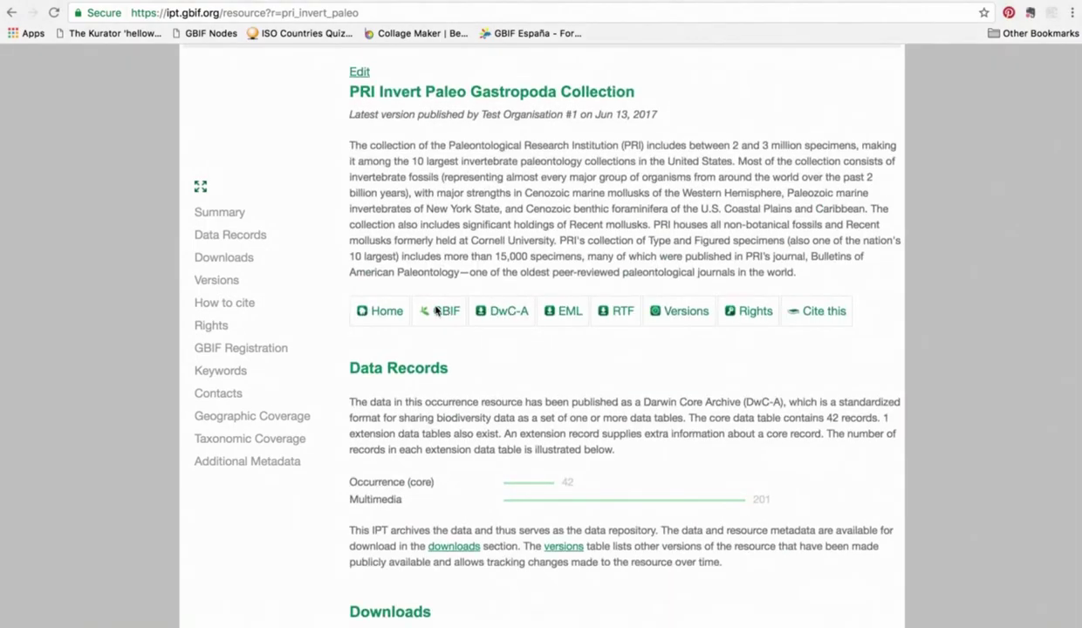
Open the collection's registered dataset page on GBIF.org.
{"action": "left_click", "coordinate": [435, 311]}
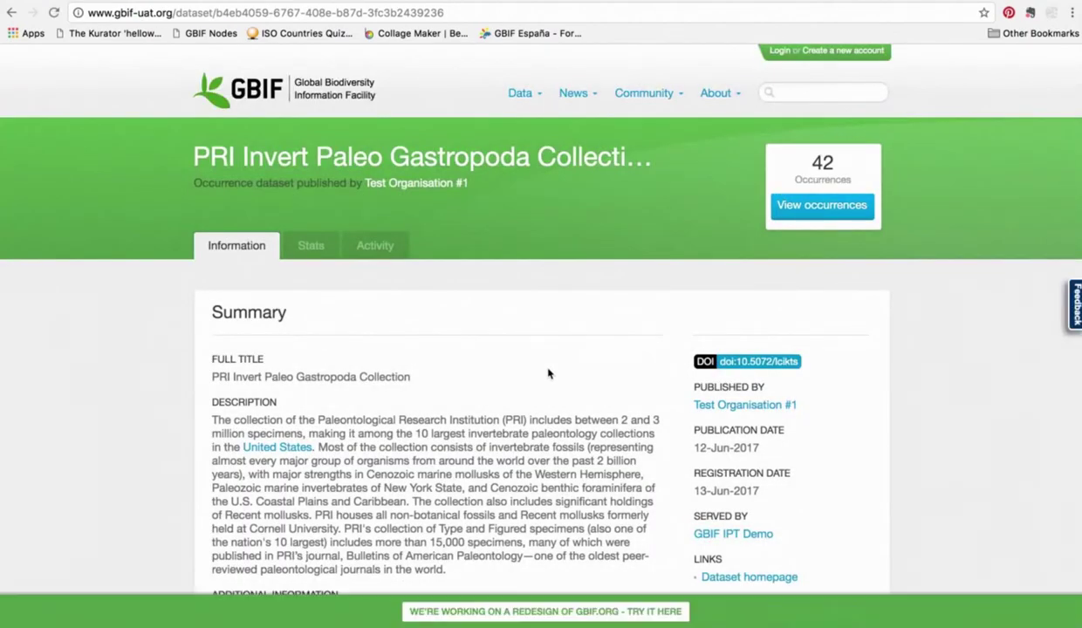
{"action": "scroll", "coordinate": [616, 331], "scroll_direction": "down", "scroll_amount": 3}
{"action": "scroll", "coordinate": [603, 239], "scroll_direction": "up", "scroll_amount": 2}
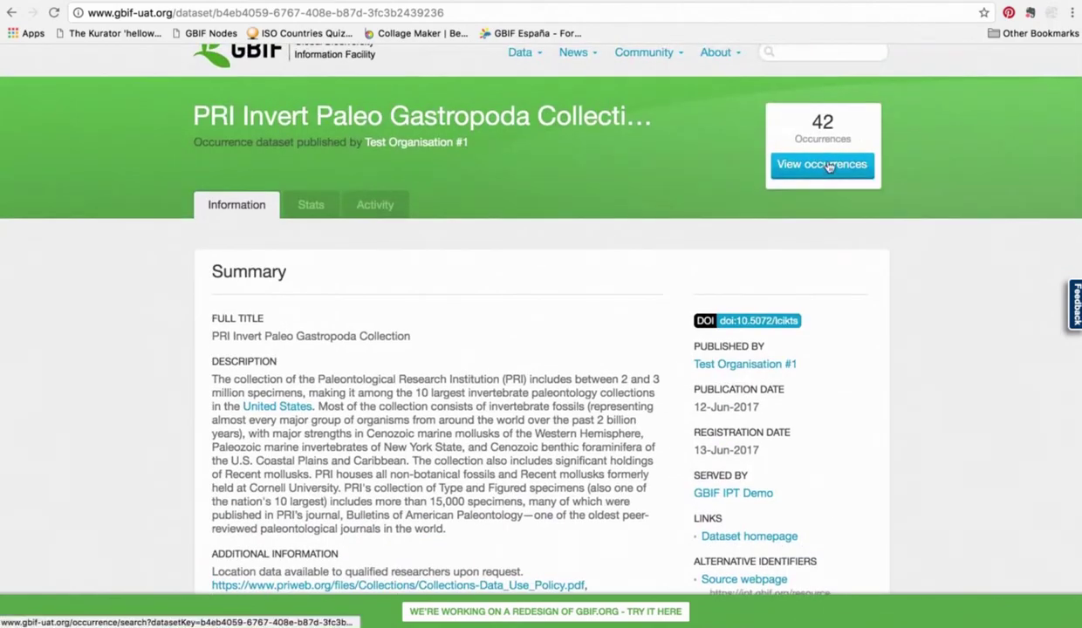
List the dataset's 42 indexed occurrence records.
{"action": "left_click", "coordinate": [829, 166]}
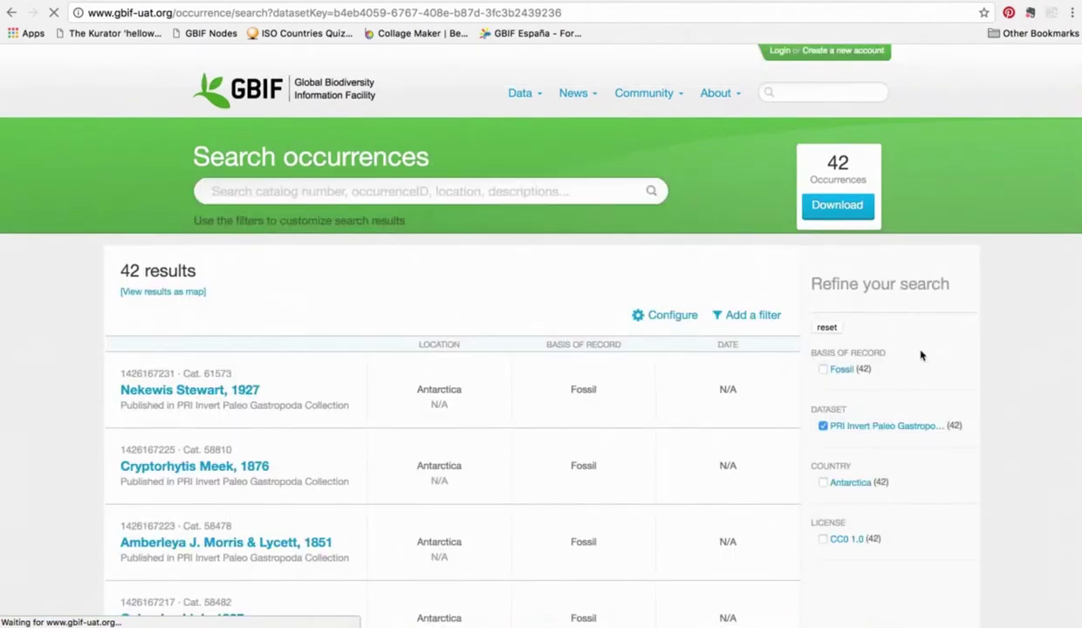
{"action": "scroll", "coordinate": [908, 395], "scroll_direction": "down", "scroll_amount": 3}
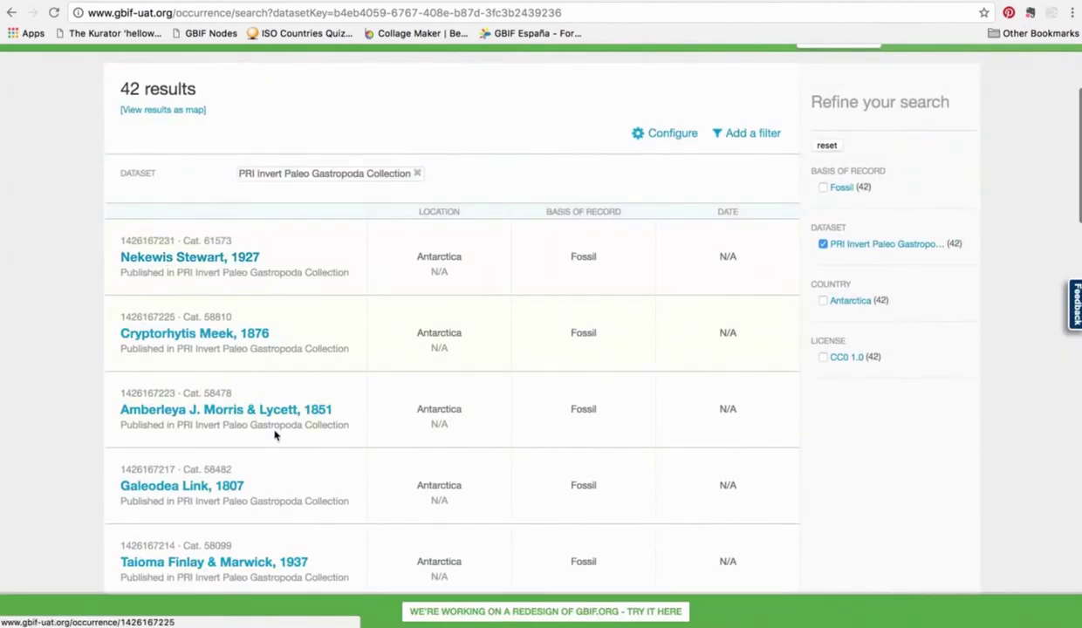
{"action": "scroll", "coordinate": [272, 440], "scroll_direction": "down", "scroll_amount": 5}
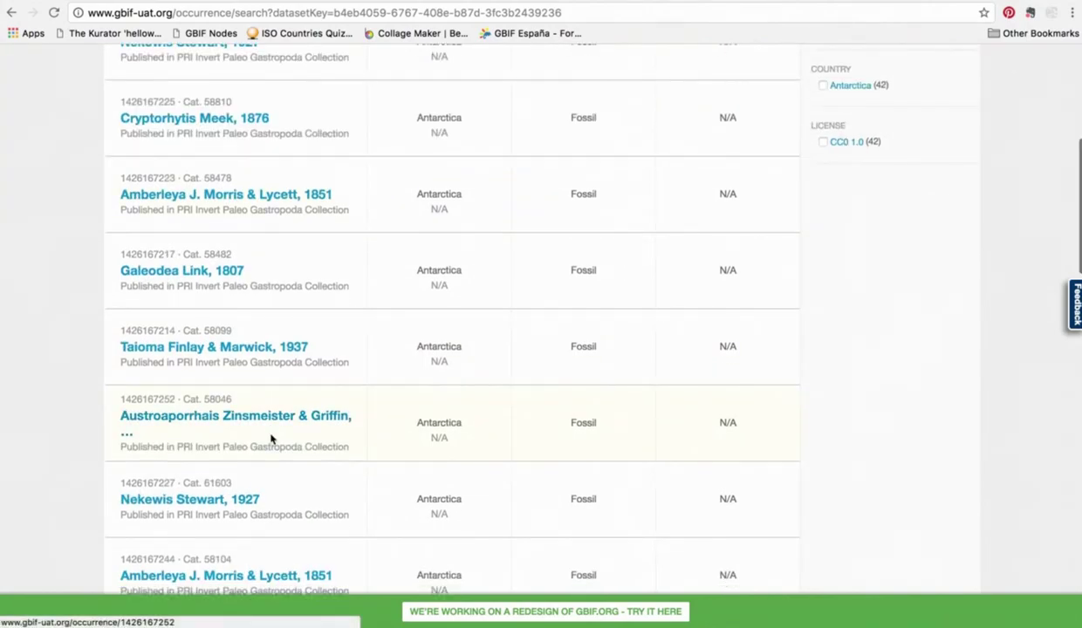
{"action": "scroll", "coordinate": [273, 440], "scroll_direction": "up", "scroll_amount": 3}
{"action": "scroll", "coordinate": [272, 440], "scroll_direction": "up", "scroll_amount": 2}
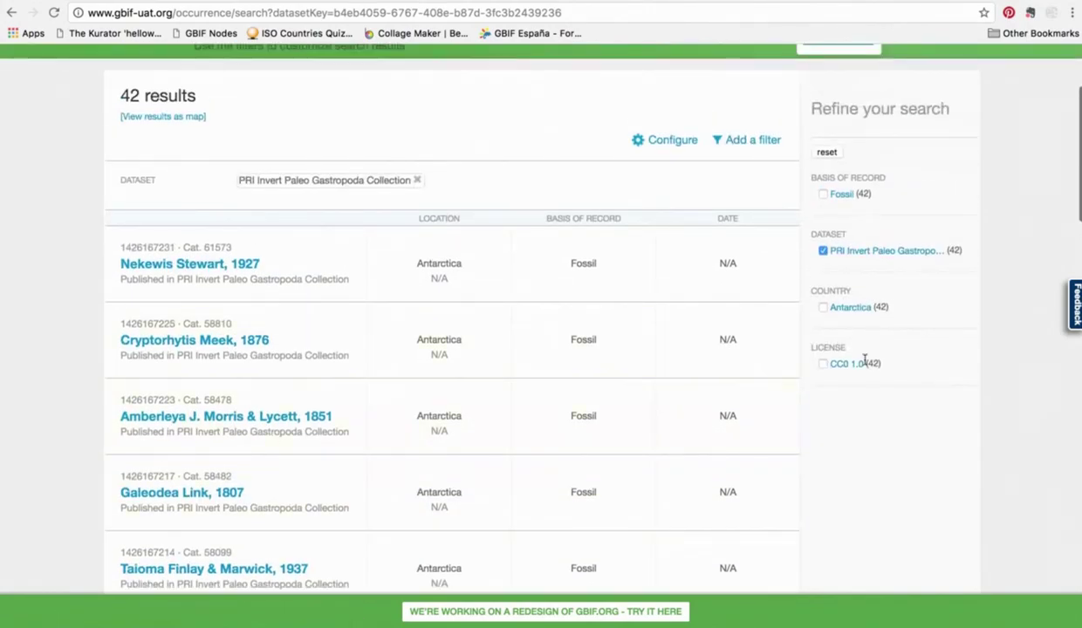
{"action": "scroll", "coordinate": [909, 297], "scroll_direction": "up", "scroll_amount": 2}
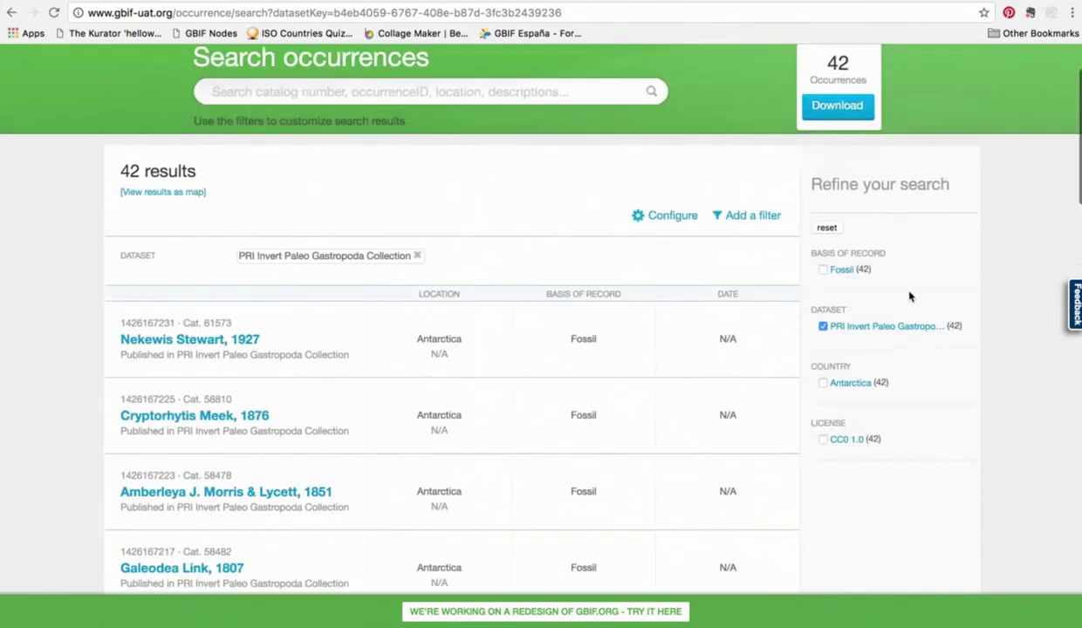
Bring up the Add a filter list of searchable fields.
{"action": "left_click", "coordinate": [727, 215]}
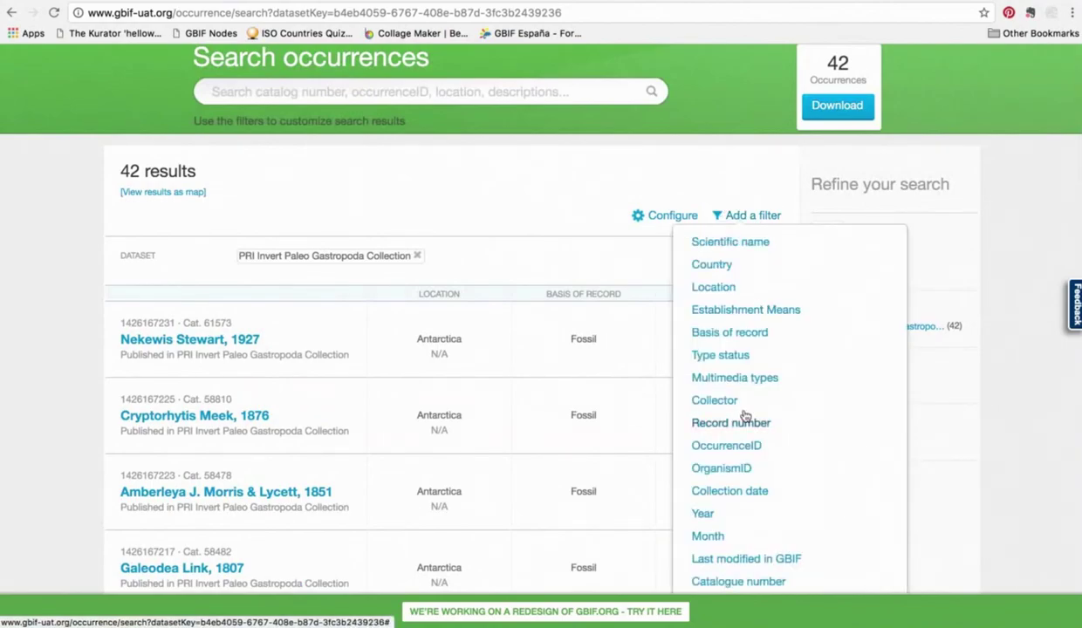
{"action": "scroll", "coordinate": [746, 445], "scroll_direction": "down", "scroll_amount": 3}
{"action": "scroll", "coordinate": [746, 461], "scroll_direction": "down", "scroll_amount": 3}
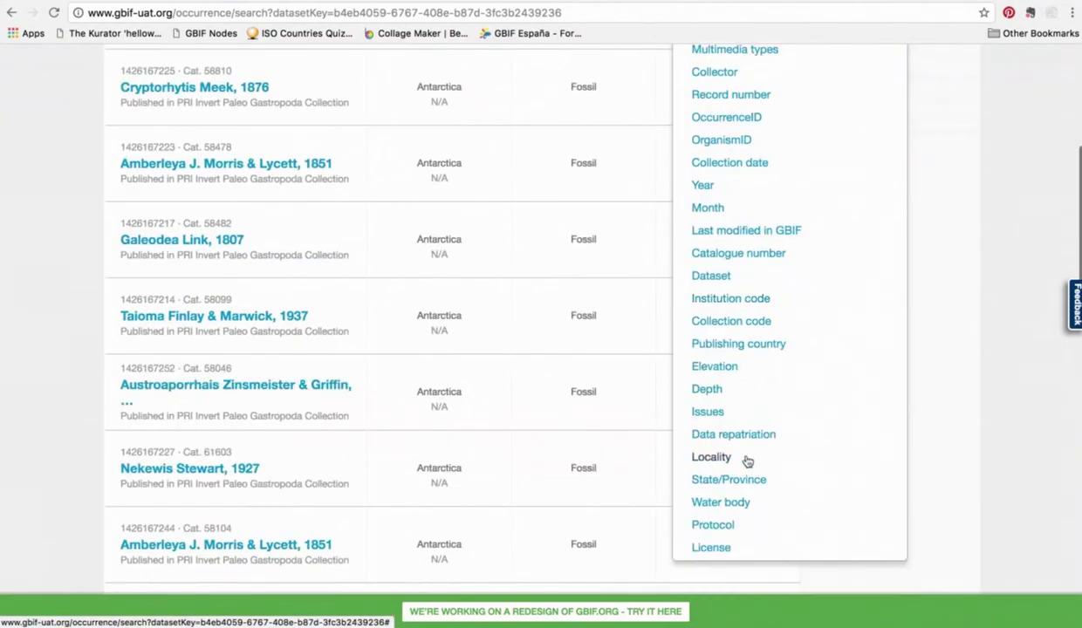
{"action": "scroll", "coordinate": [746, 461], "scroll_direction": "up", "scroll_amount": 1}
{"action": "scroll", "coordinate": [748, 461], "scroll_direction": "up", "scroll_amount": 2}
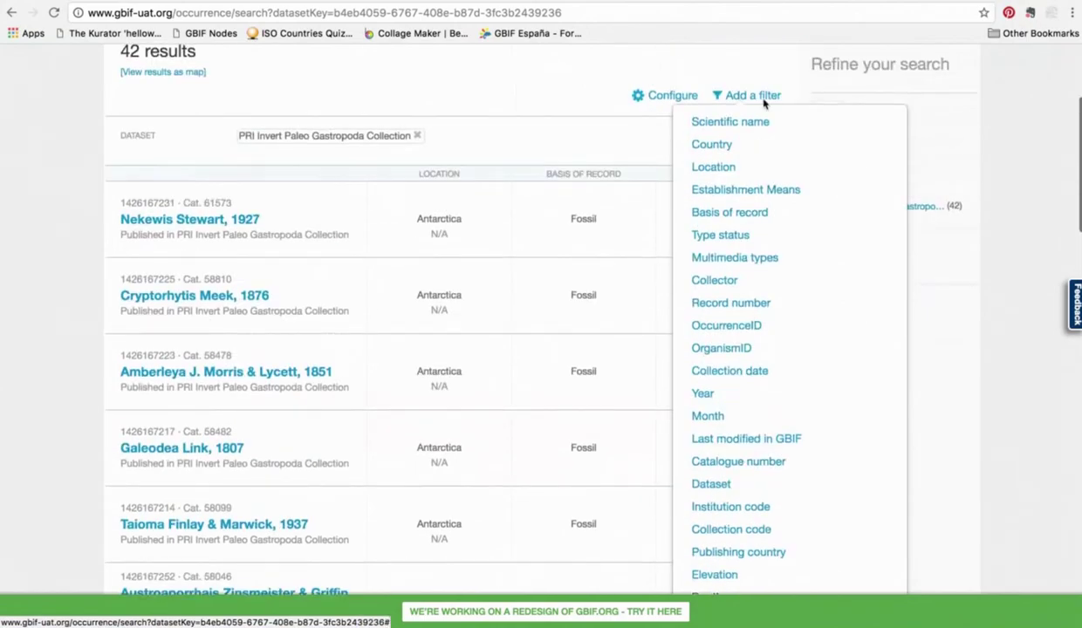
Filter the occurrences by Multimedia type Image, leaving the 41 records with images.
{"action": "left_click", "coordinate": [732, 254]}
{"action": "left_click", "coordinate": [164, 227]}
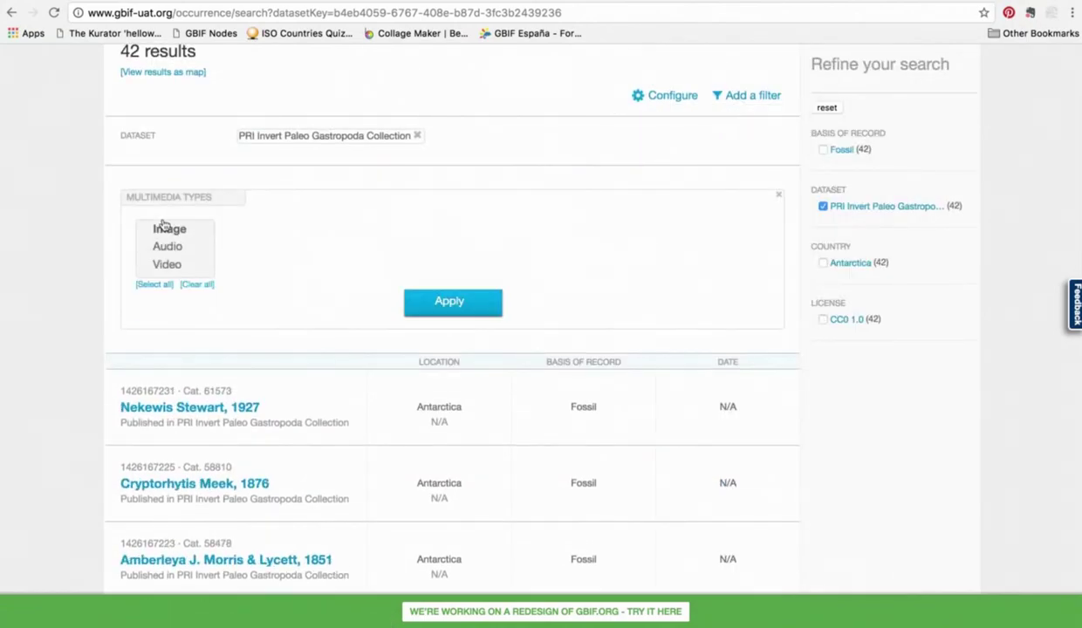
{"action": "left_click", "coordinate": [470, 302]}
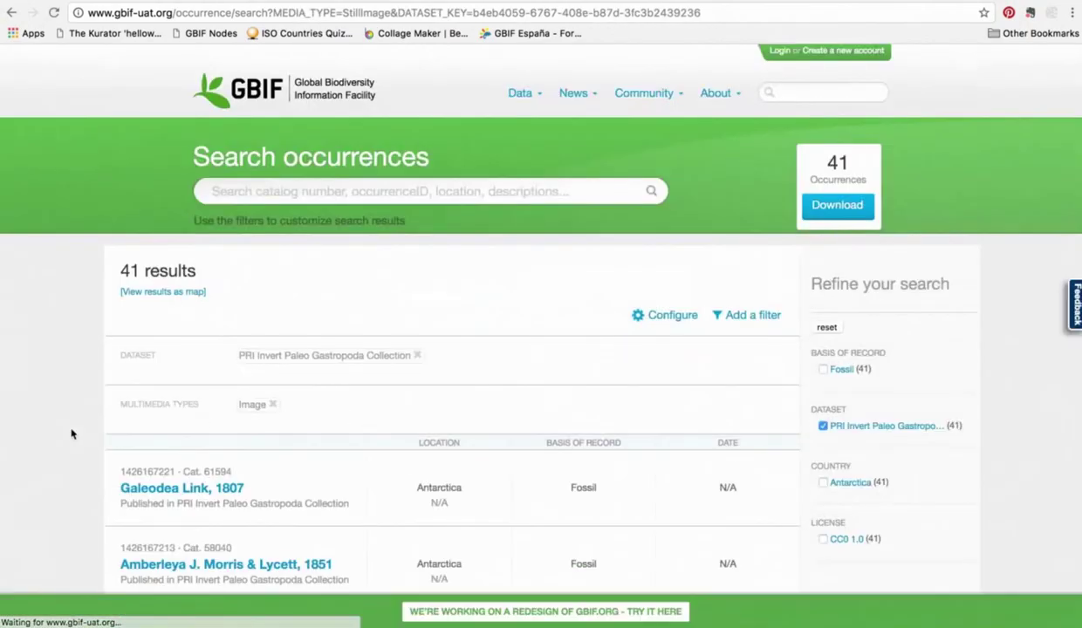
{"action": "scroll", "coordinate": [241, 438], "scroll_direction": "down", "scroll_amount": 3}
Open the Galeodea Link, 1807 occurrence record and view its shell photo.
{"action": "left_click", "coordinate": [171, 333]}
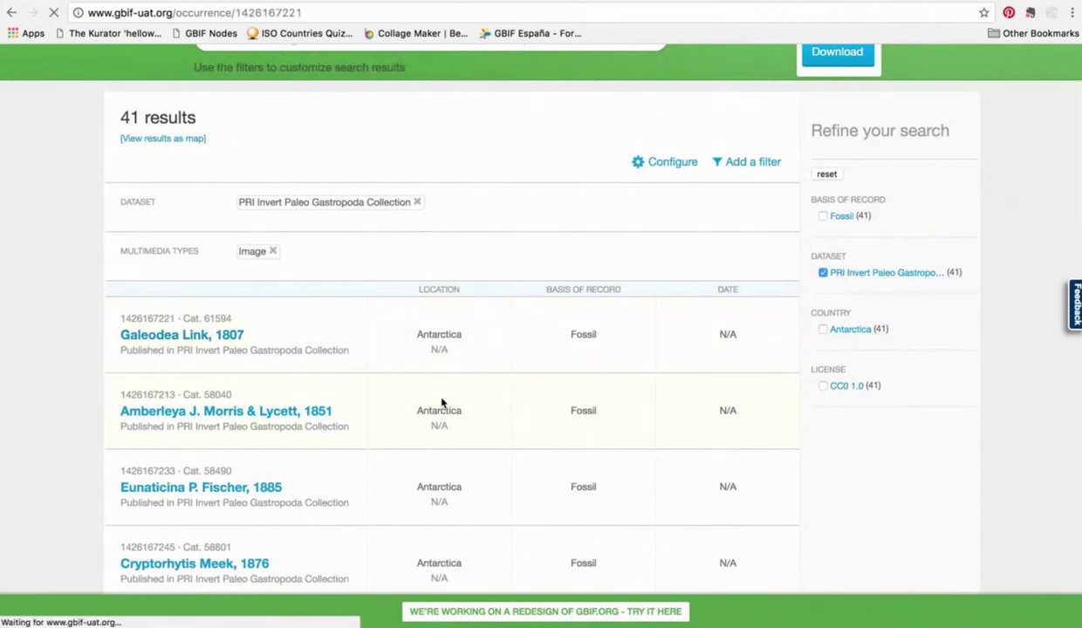
{"action": "scroll", "coordinate": [518, 407], "scroll_direction": "down", "scroll_amount": 6}
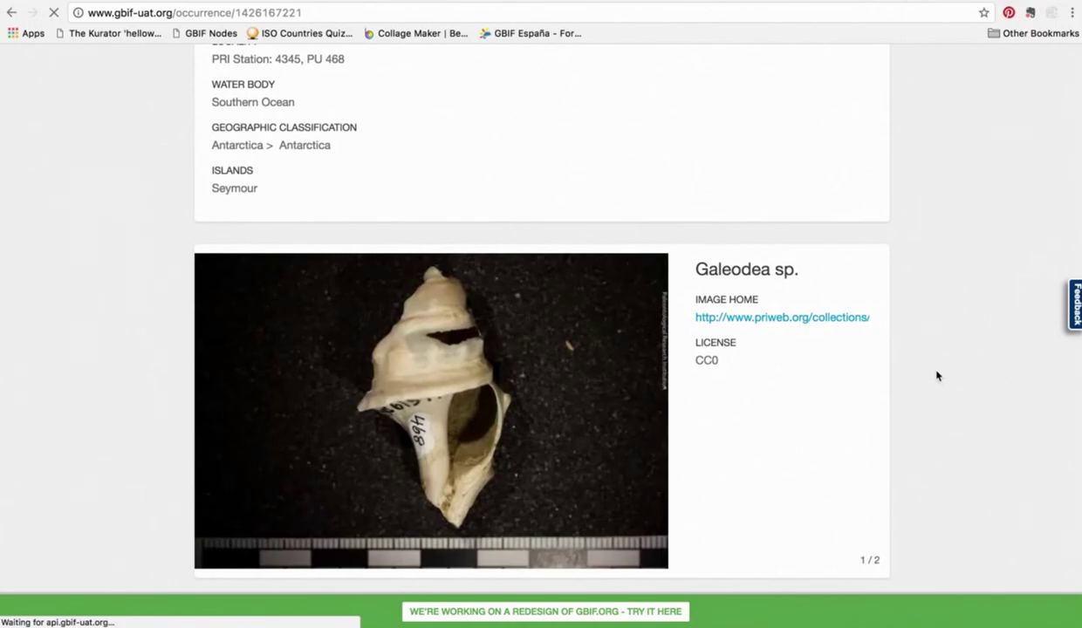
{"action": "scroll", "coordinate": [937, 375], "scroll_direction": "down", "scroll_amount": 2}
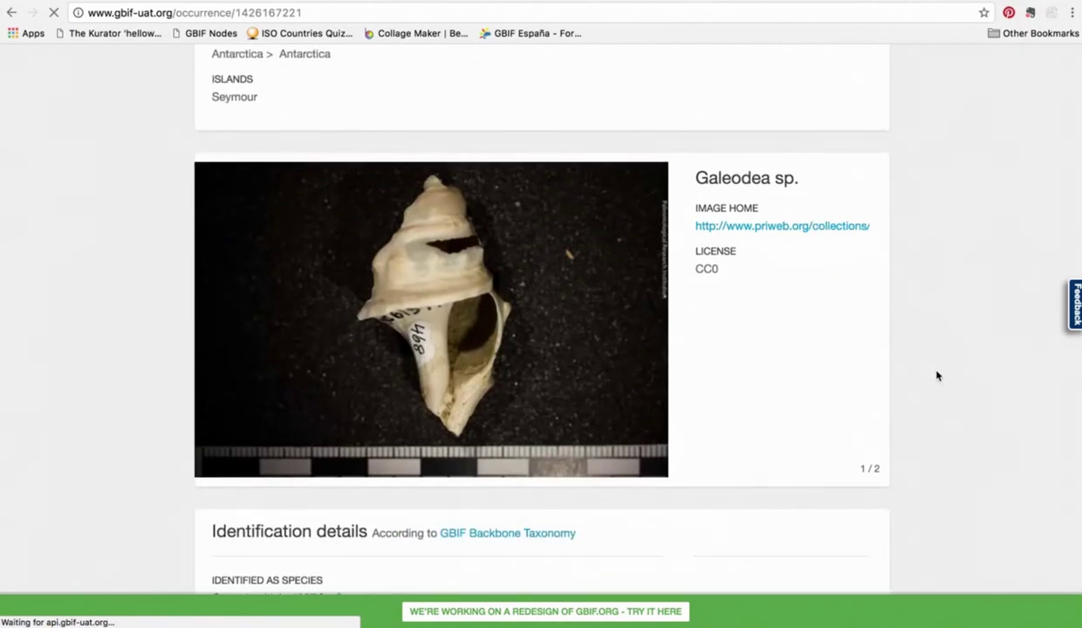
{"action": "scroll", "coordinate": [939, 306], "scroll_direction": "up", "scroll_amount": 2}
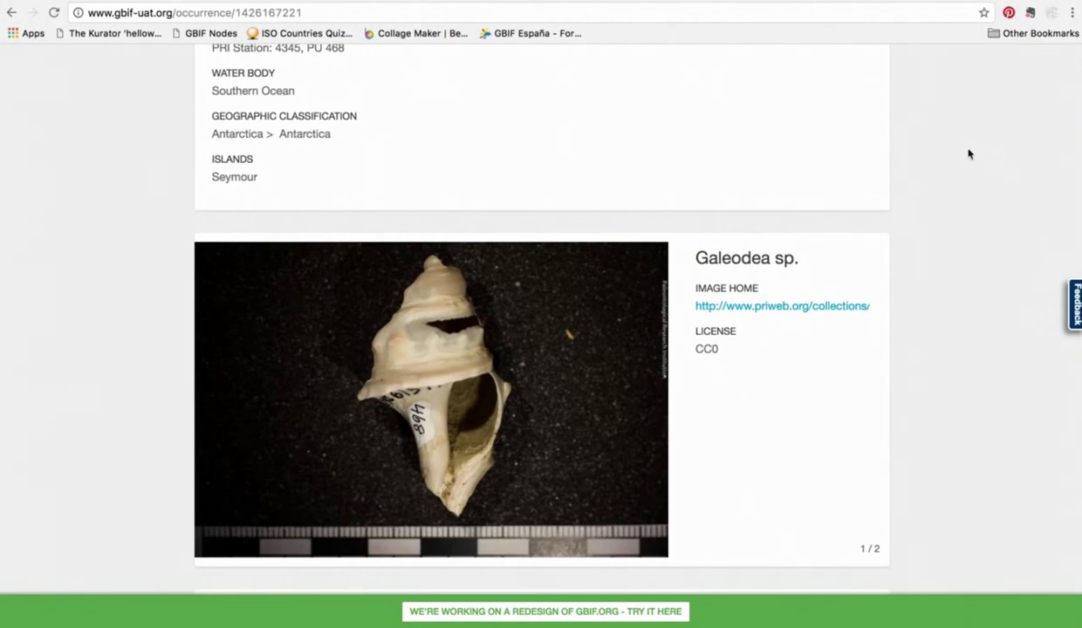
{"action": "scroll", "coordinate": [969, 153], "scroll_direction": "up", "scroll_amount": 5}
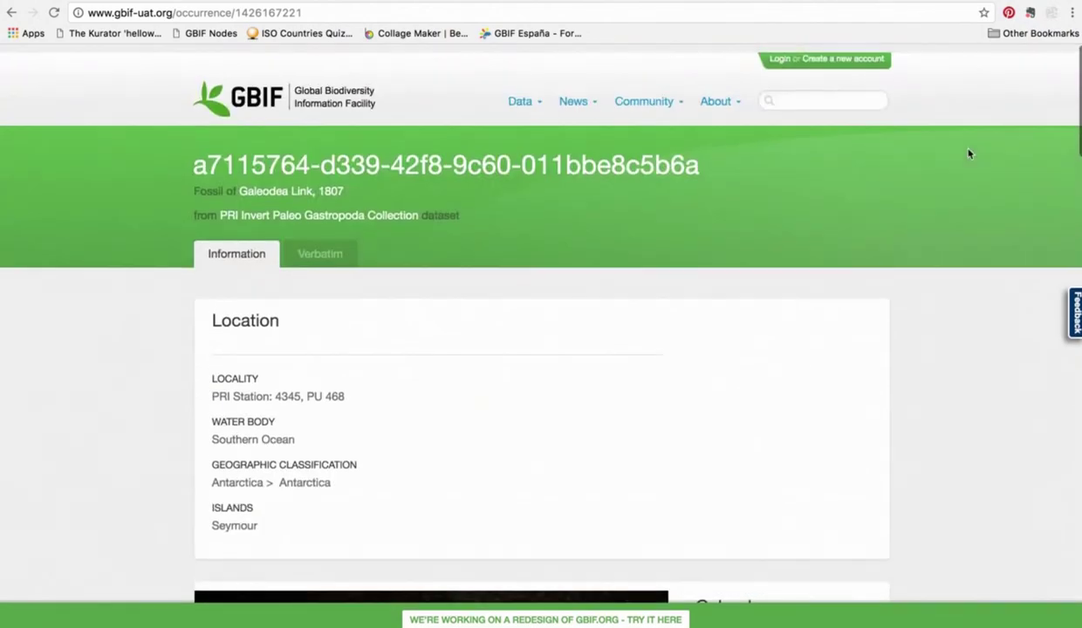